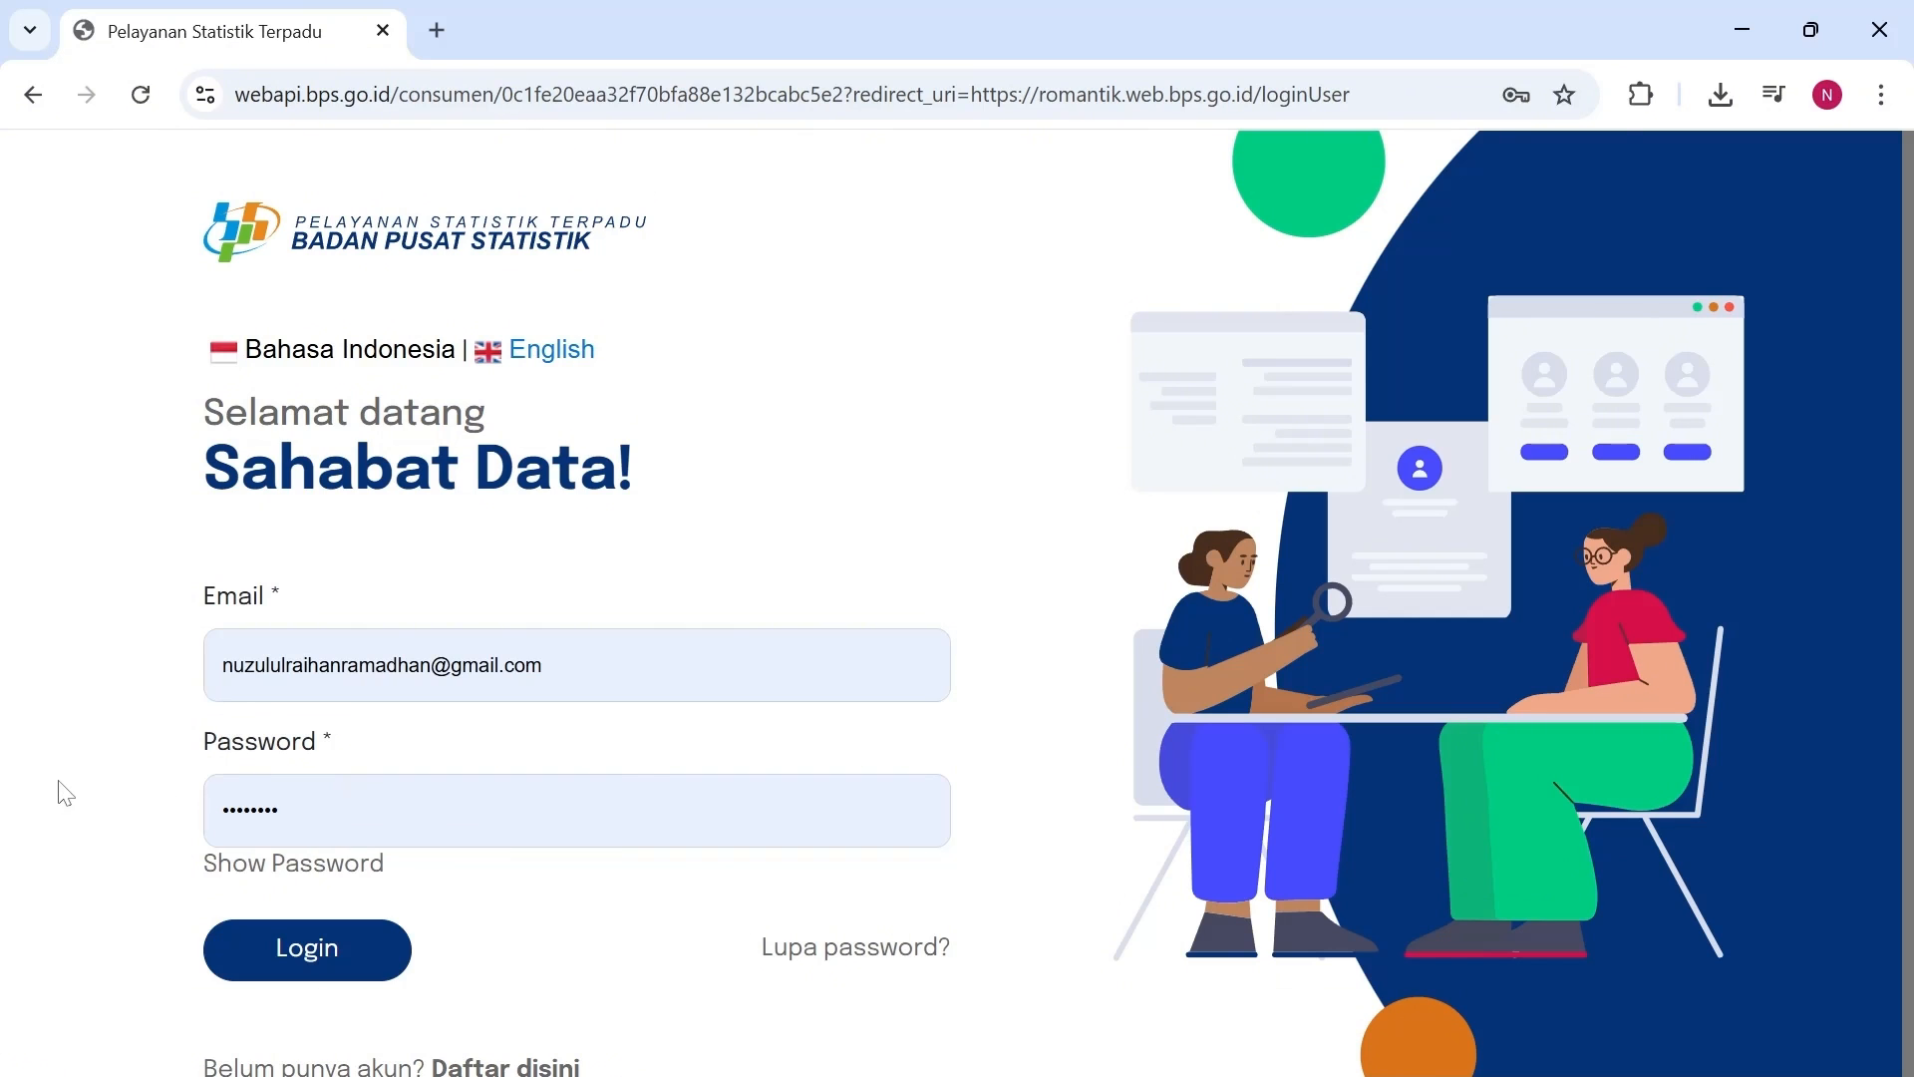
- Log in with the prefilled account credentials and start a new statistical activity recommendation submission
click(341, 974)
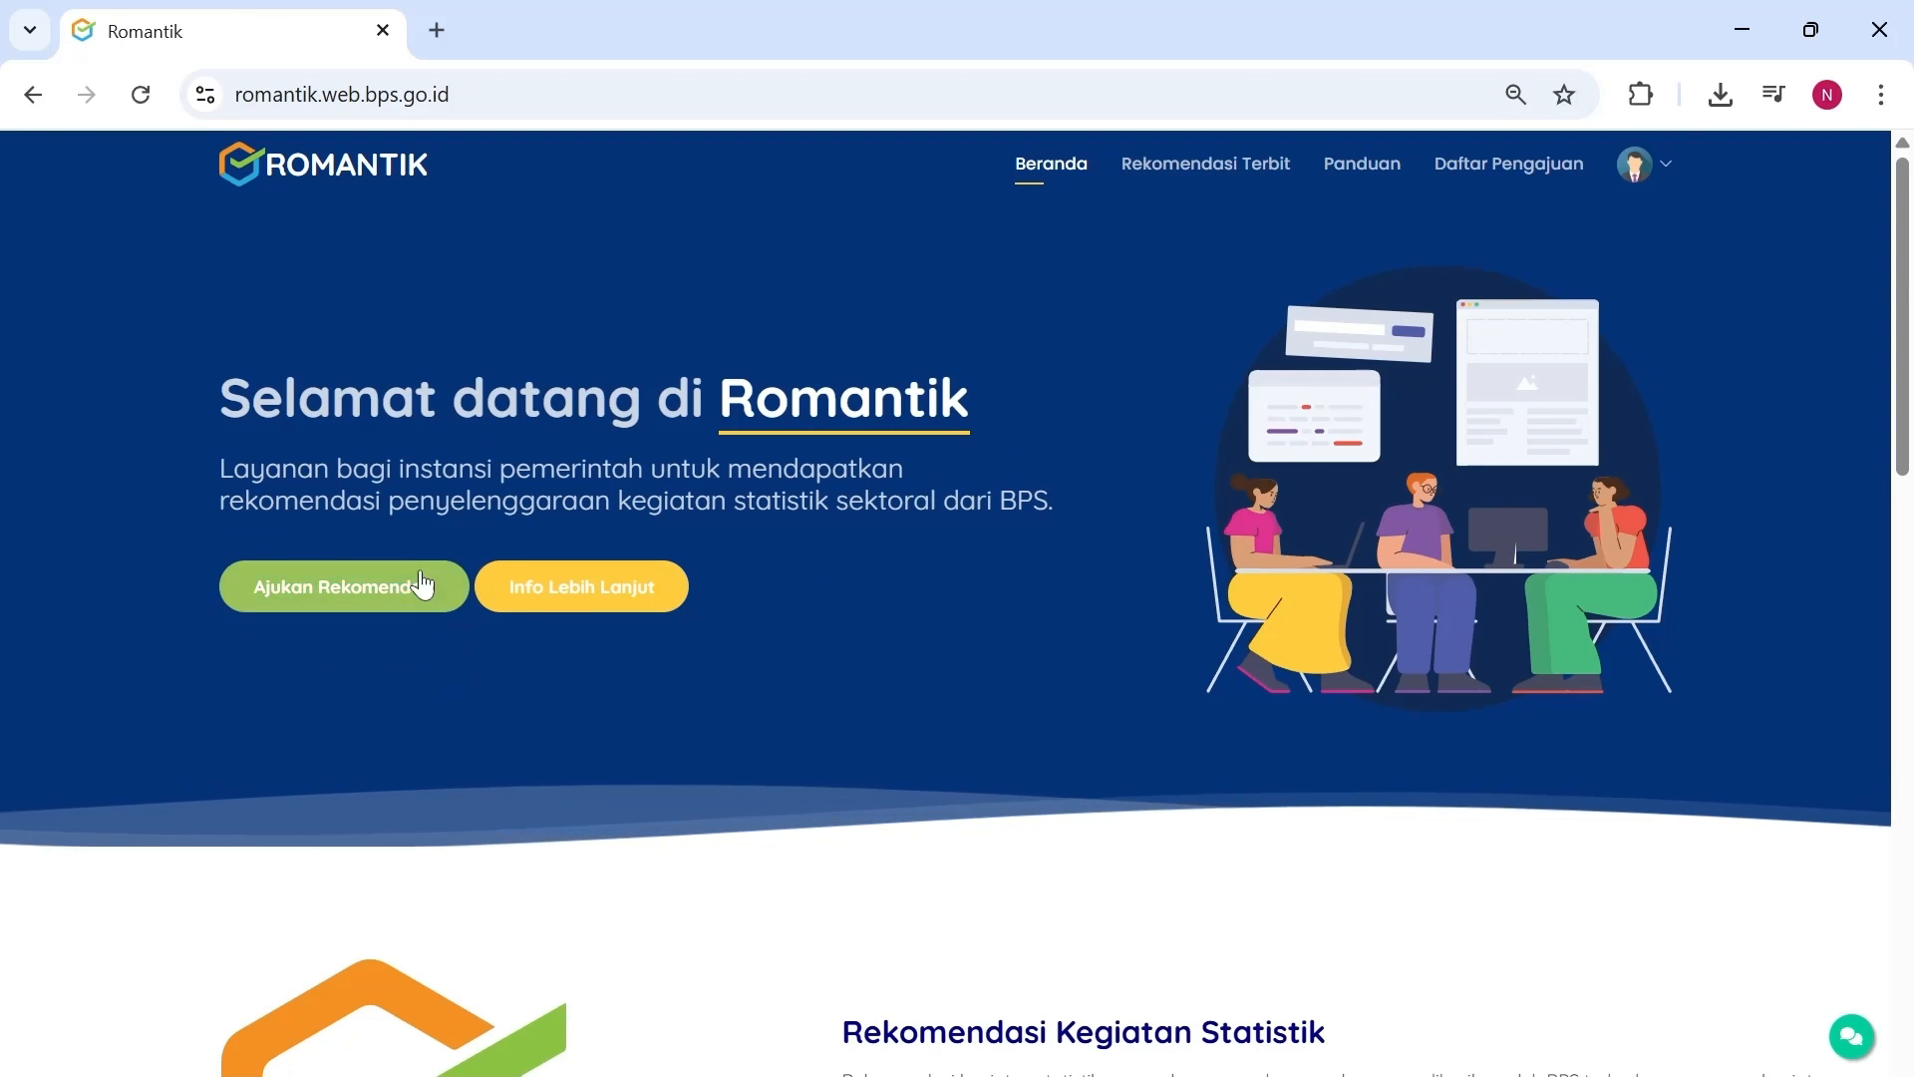
click(366, 596)
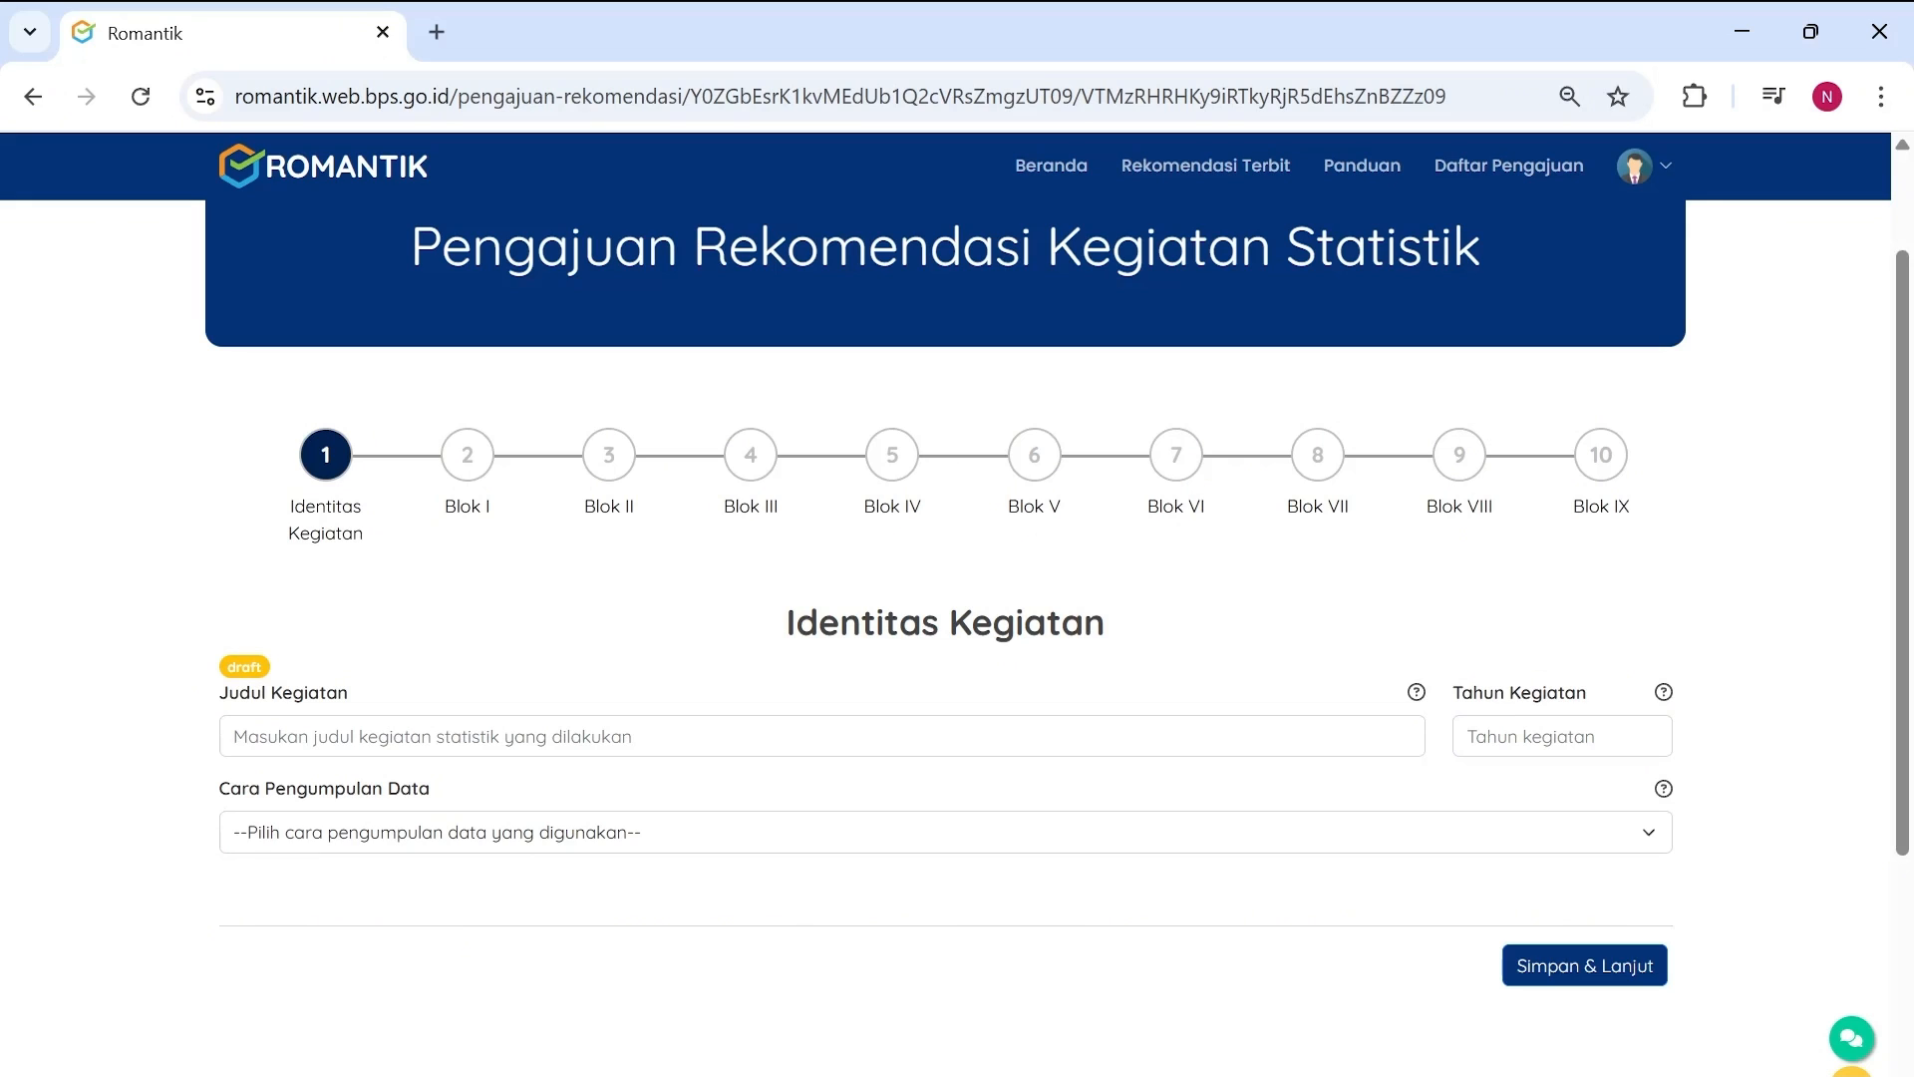
- Enter "Kompilasi Data Aplikasi yang Digunakan Perangkat Daerah di Kabupaten Kapuas Hulu" as the activity title
click(821, 735)
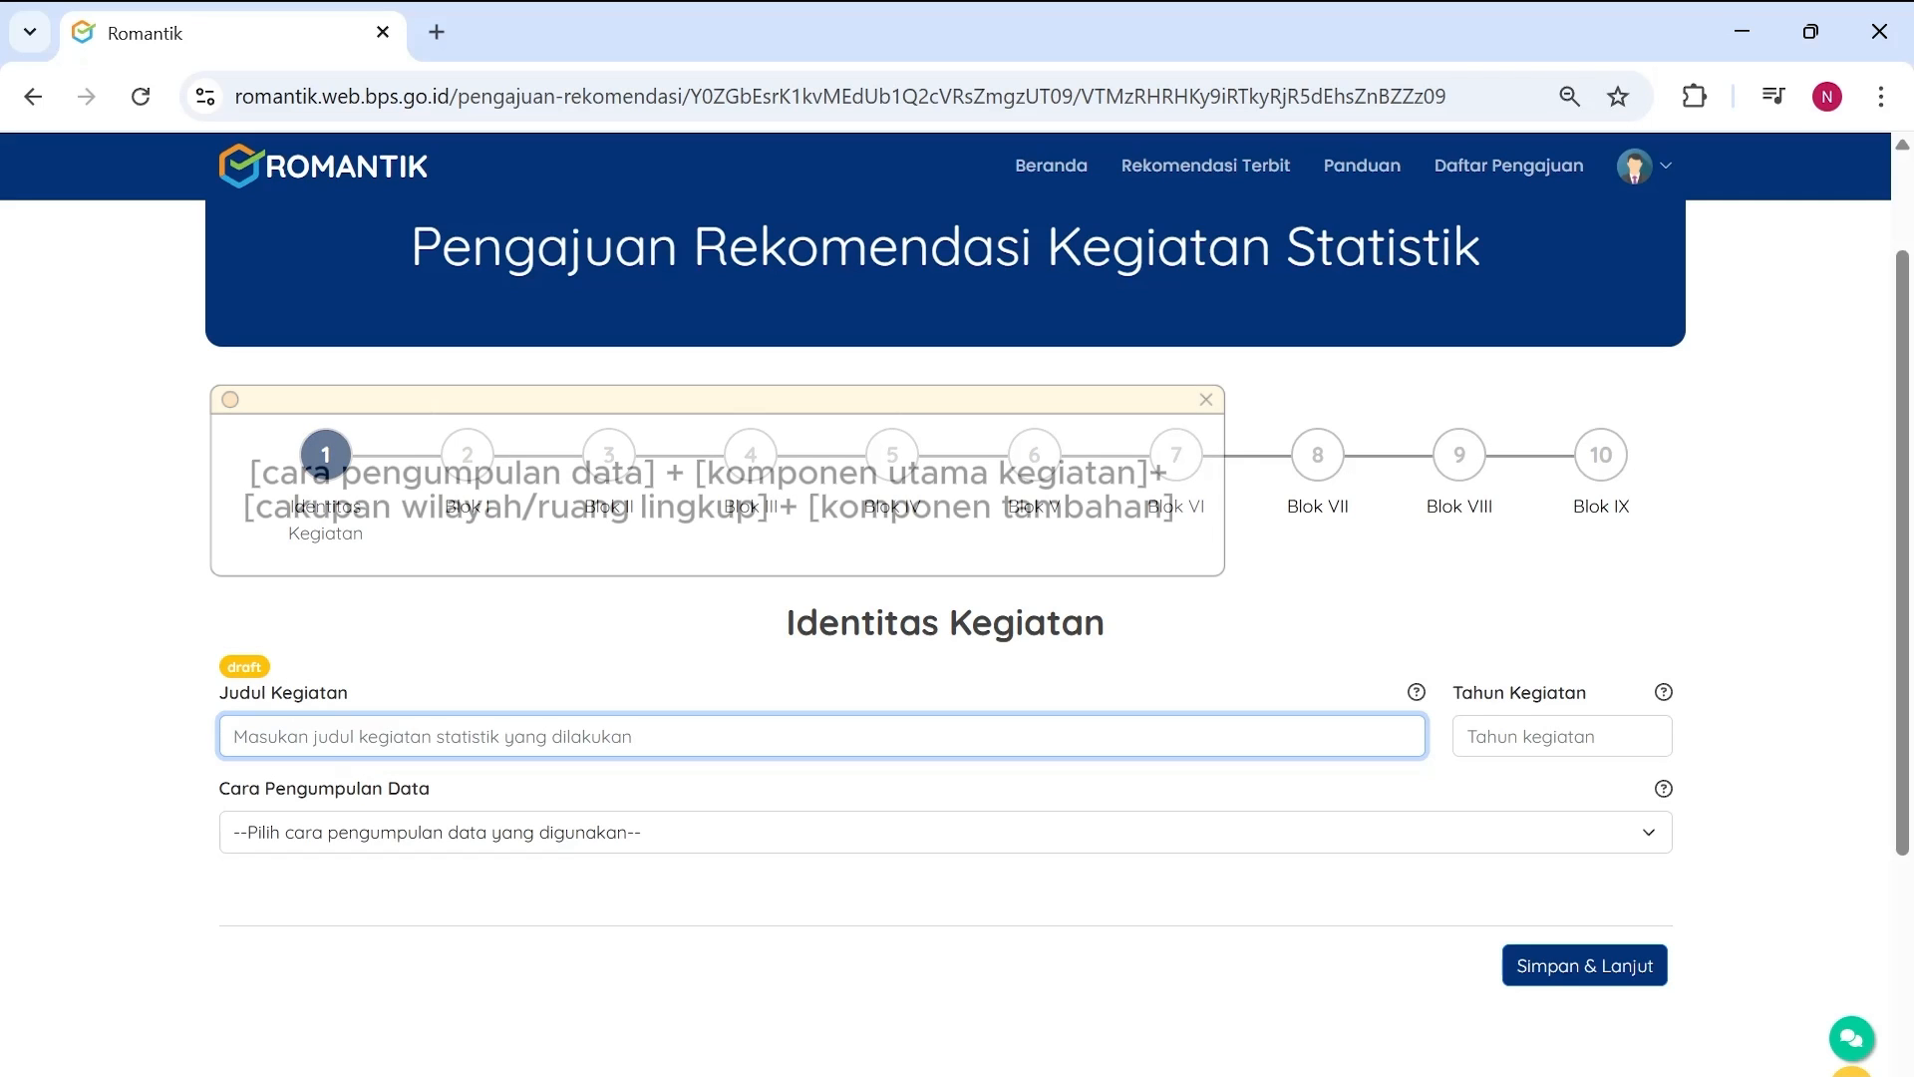
text(Kompilasi Data Aplikasi yang Digunakan Perangkat Daerah di Kabupaten Kapuas Hulu)
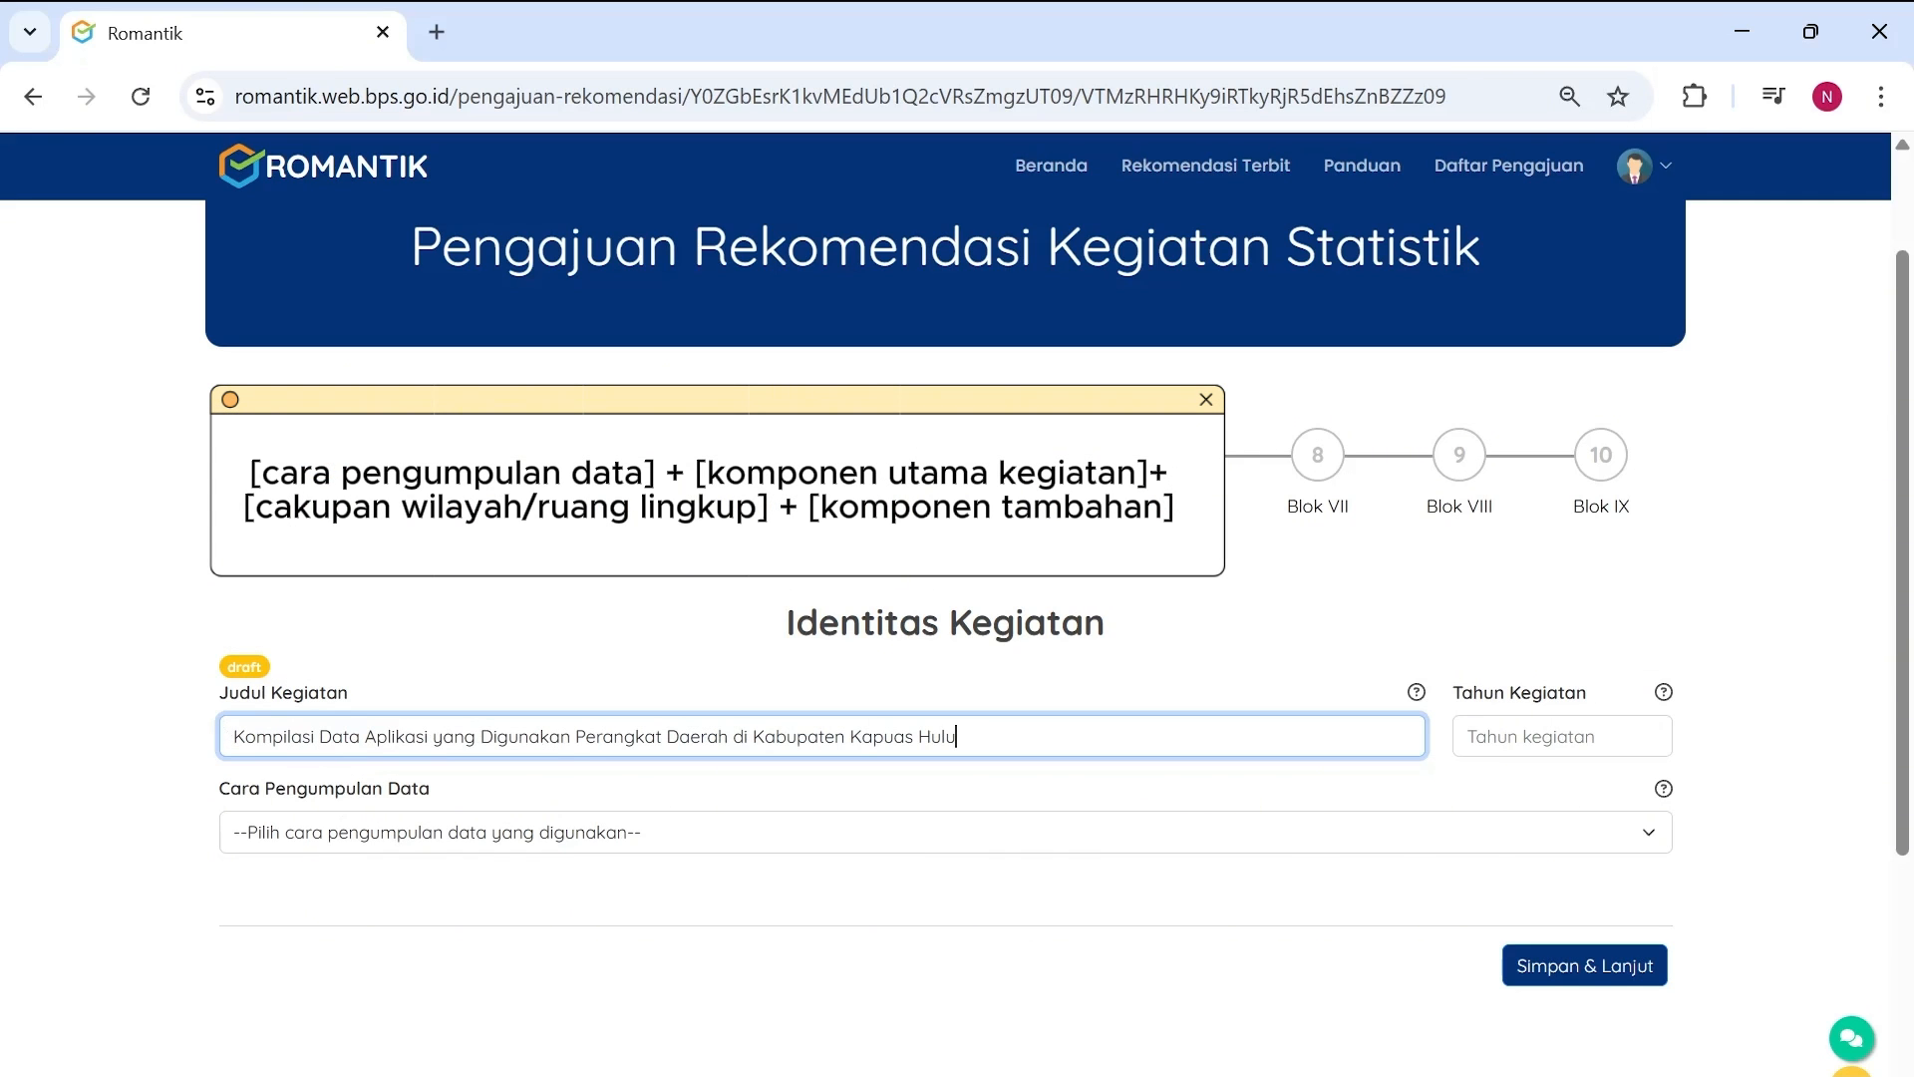
- Examine the activity title part by part: the collection method, the main component and the regional scope
drag(233, 736, 360, 736)
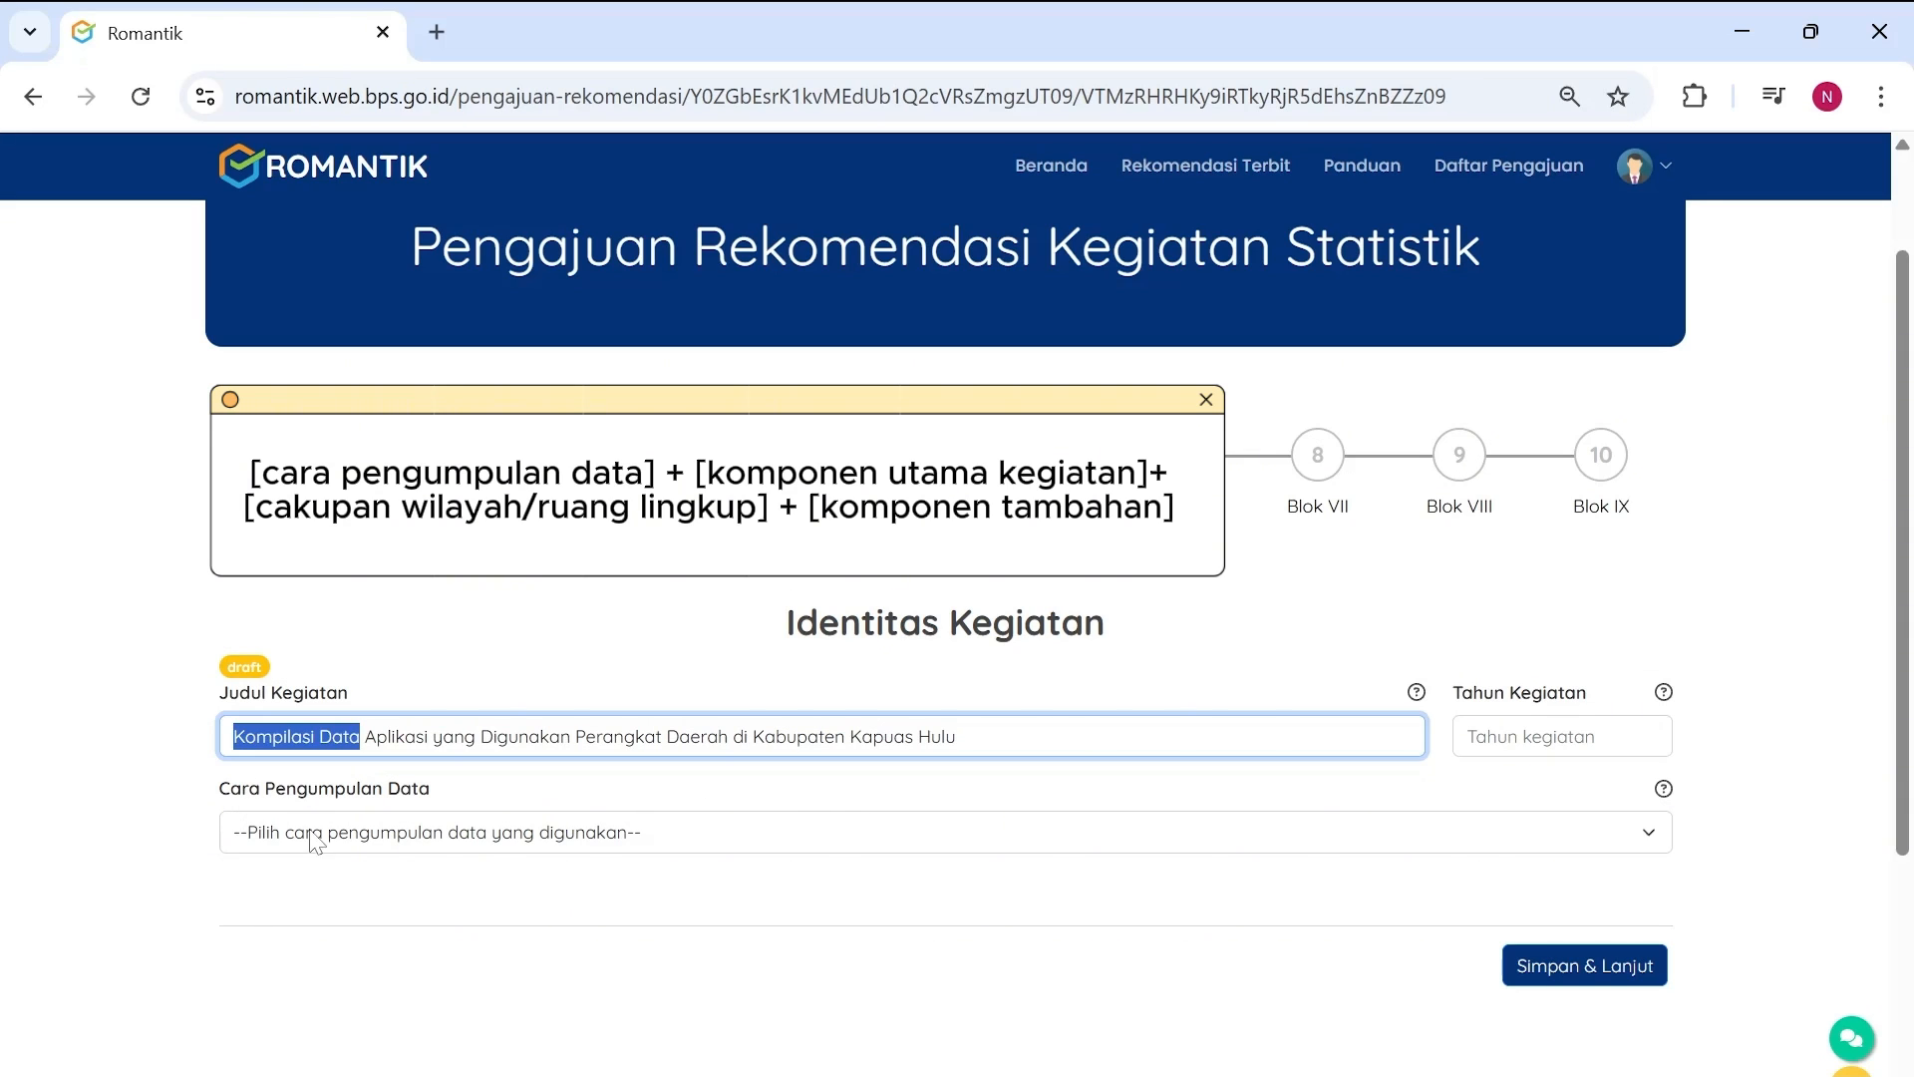
click(365, 737)
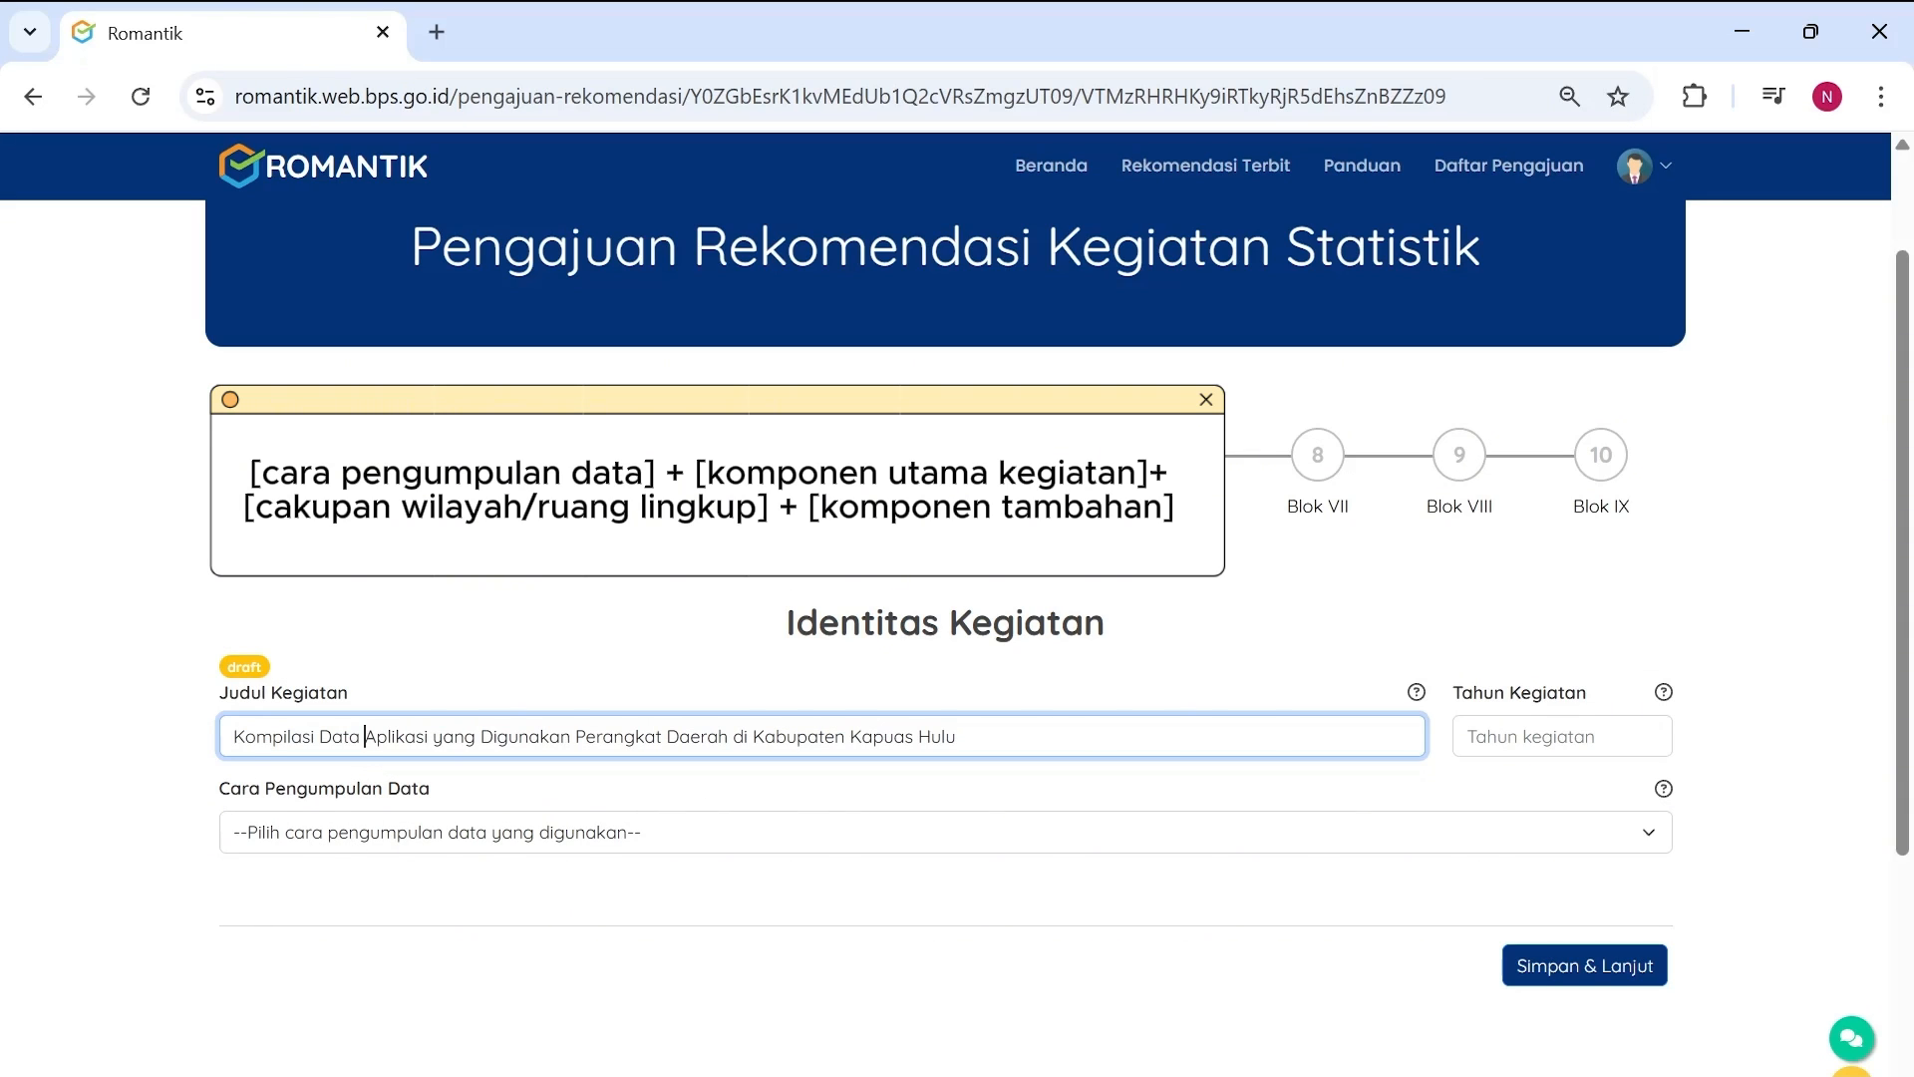
drag(365, 737, 732, 737)
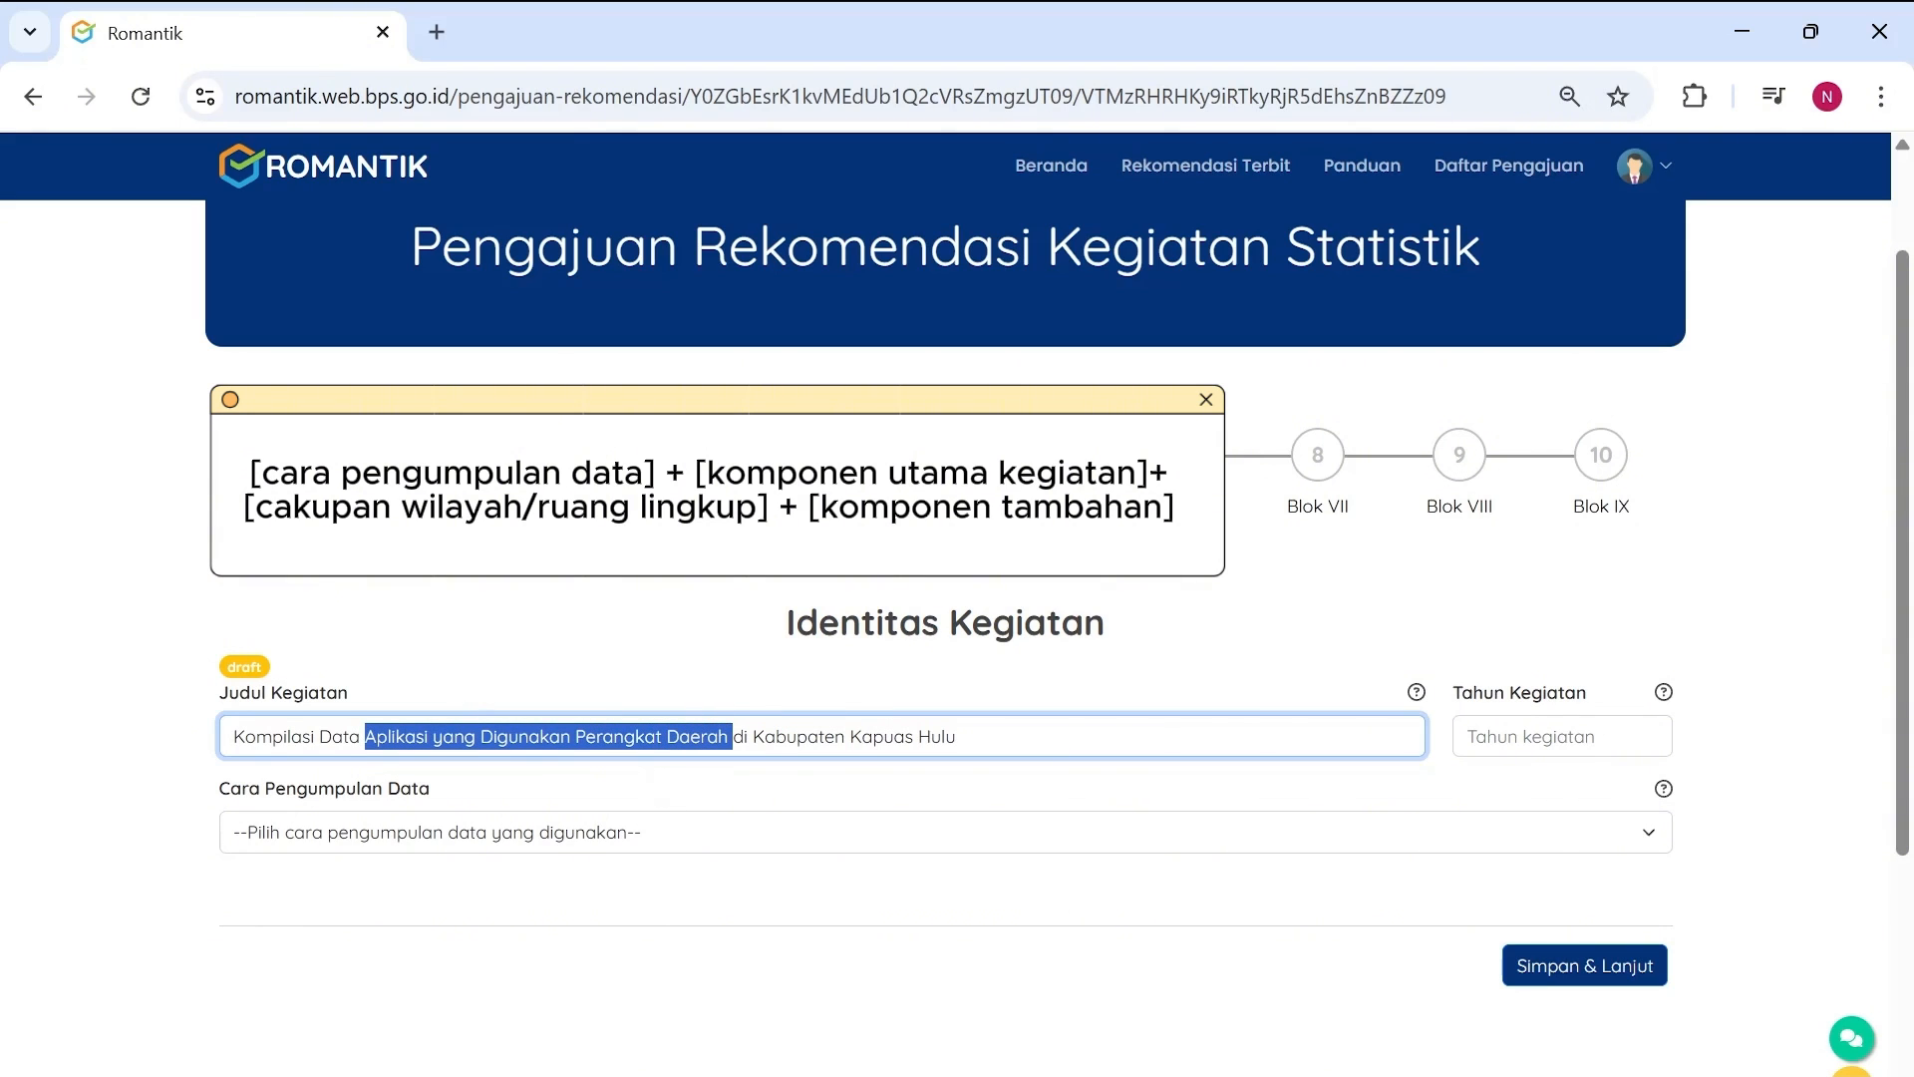
click(734, 737)
drag(733, 737, 1008, 705)
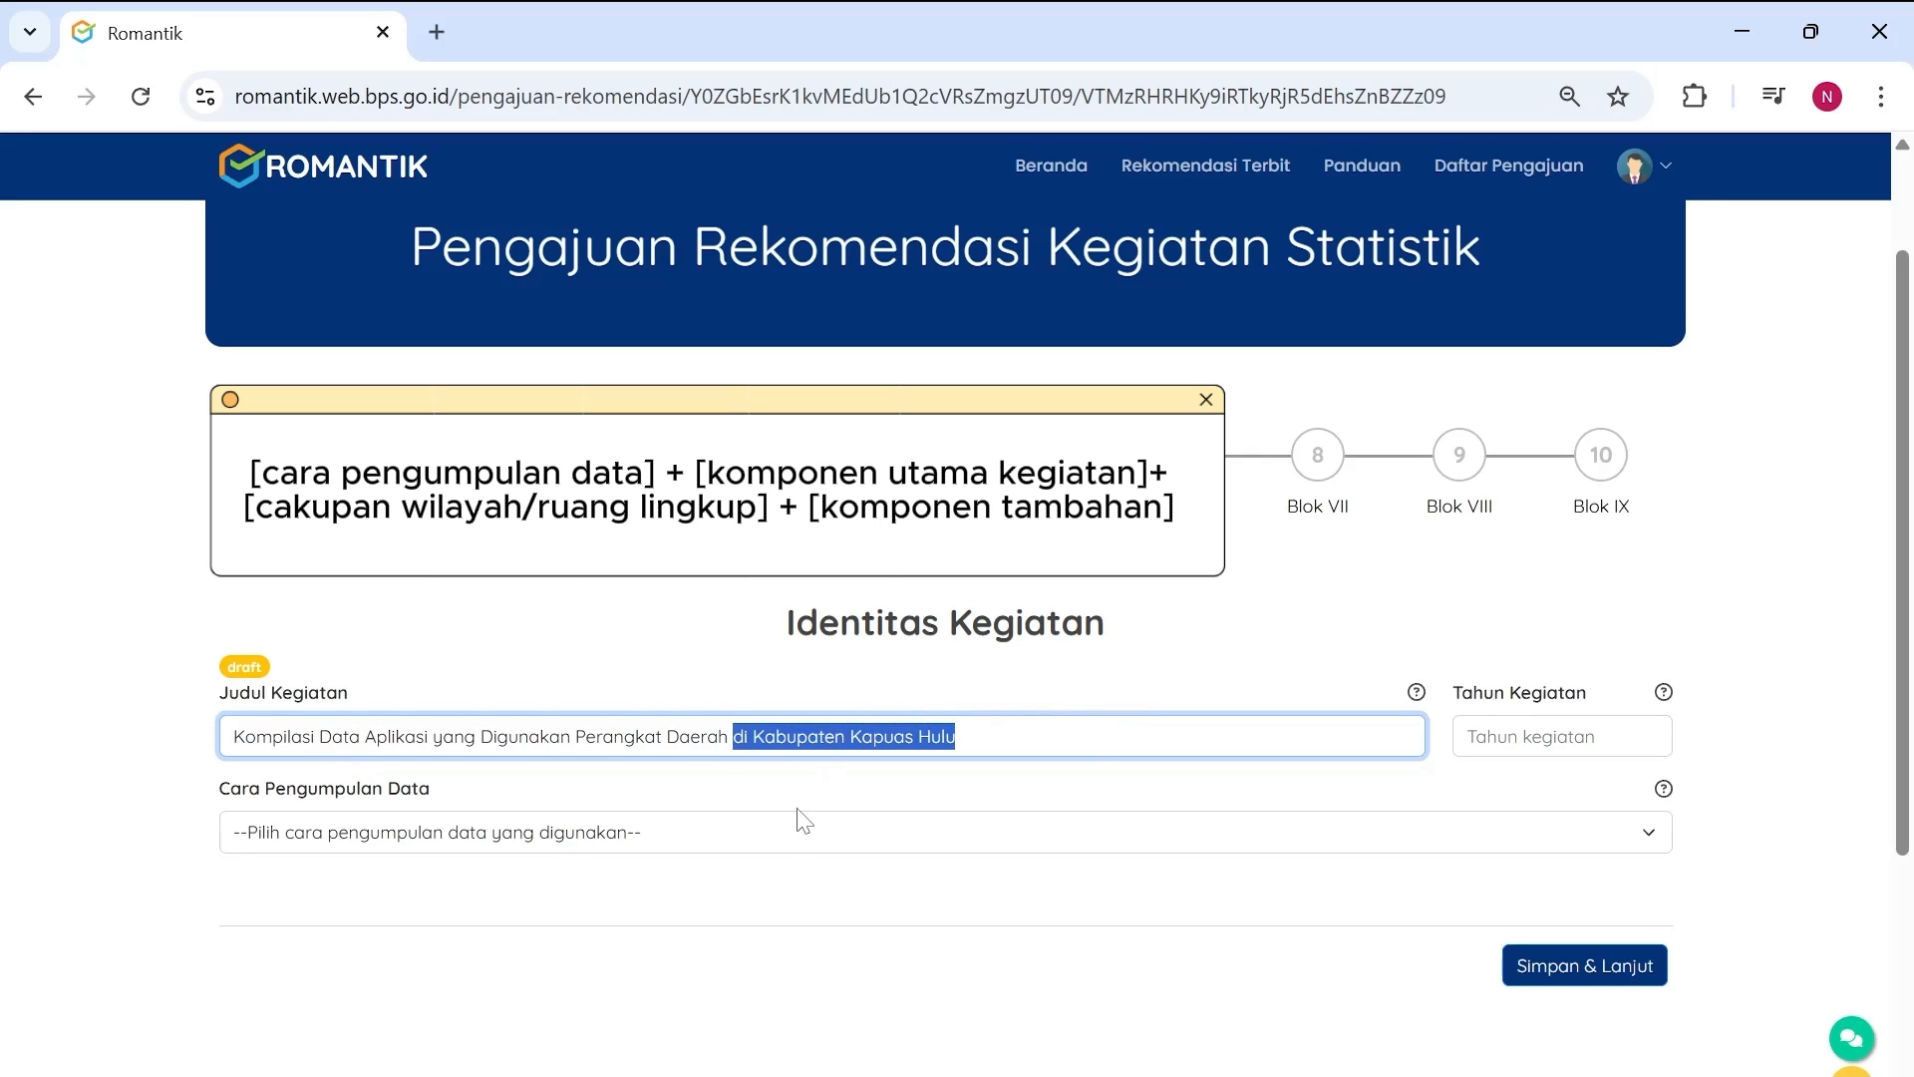
click(922, 796)
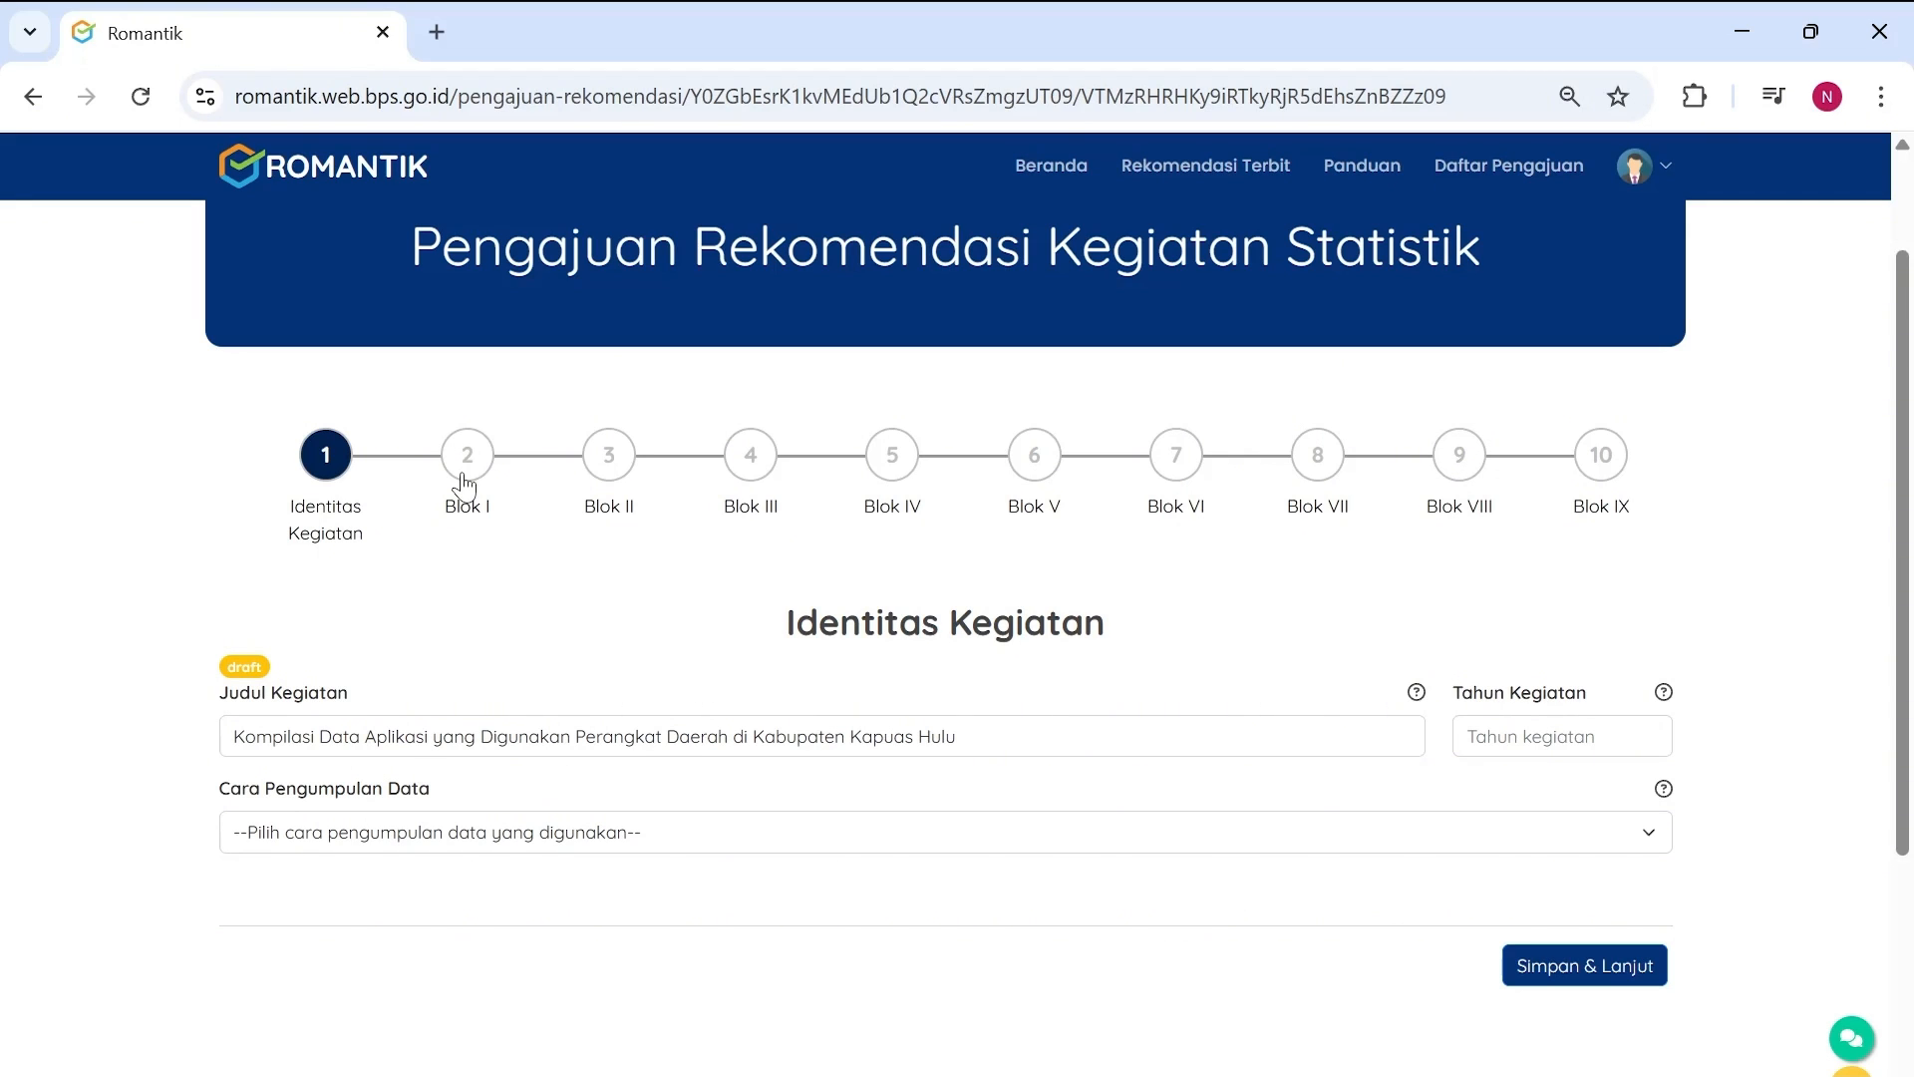
- Set the activity year to 2026 and the data collection method to Kompilasi Produk Administrasi, and save to continue
click(1480, 726)
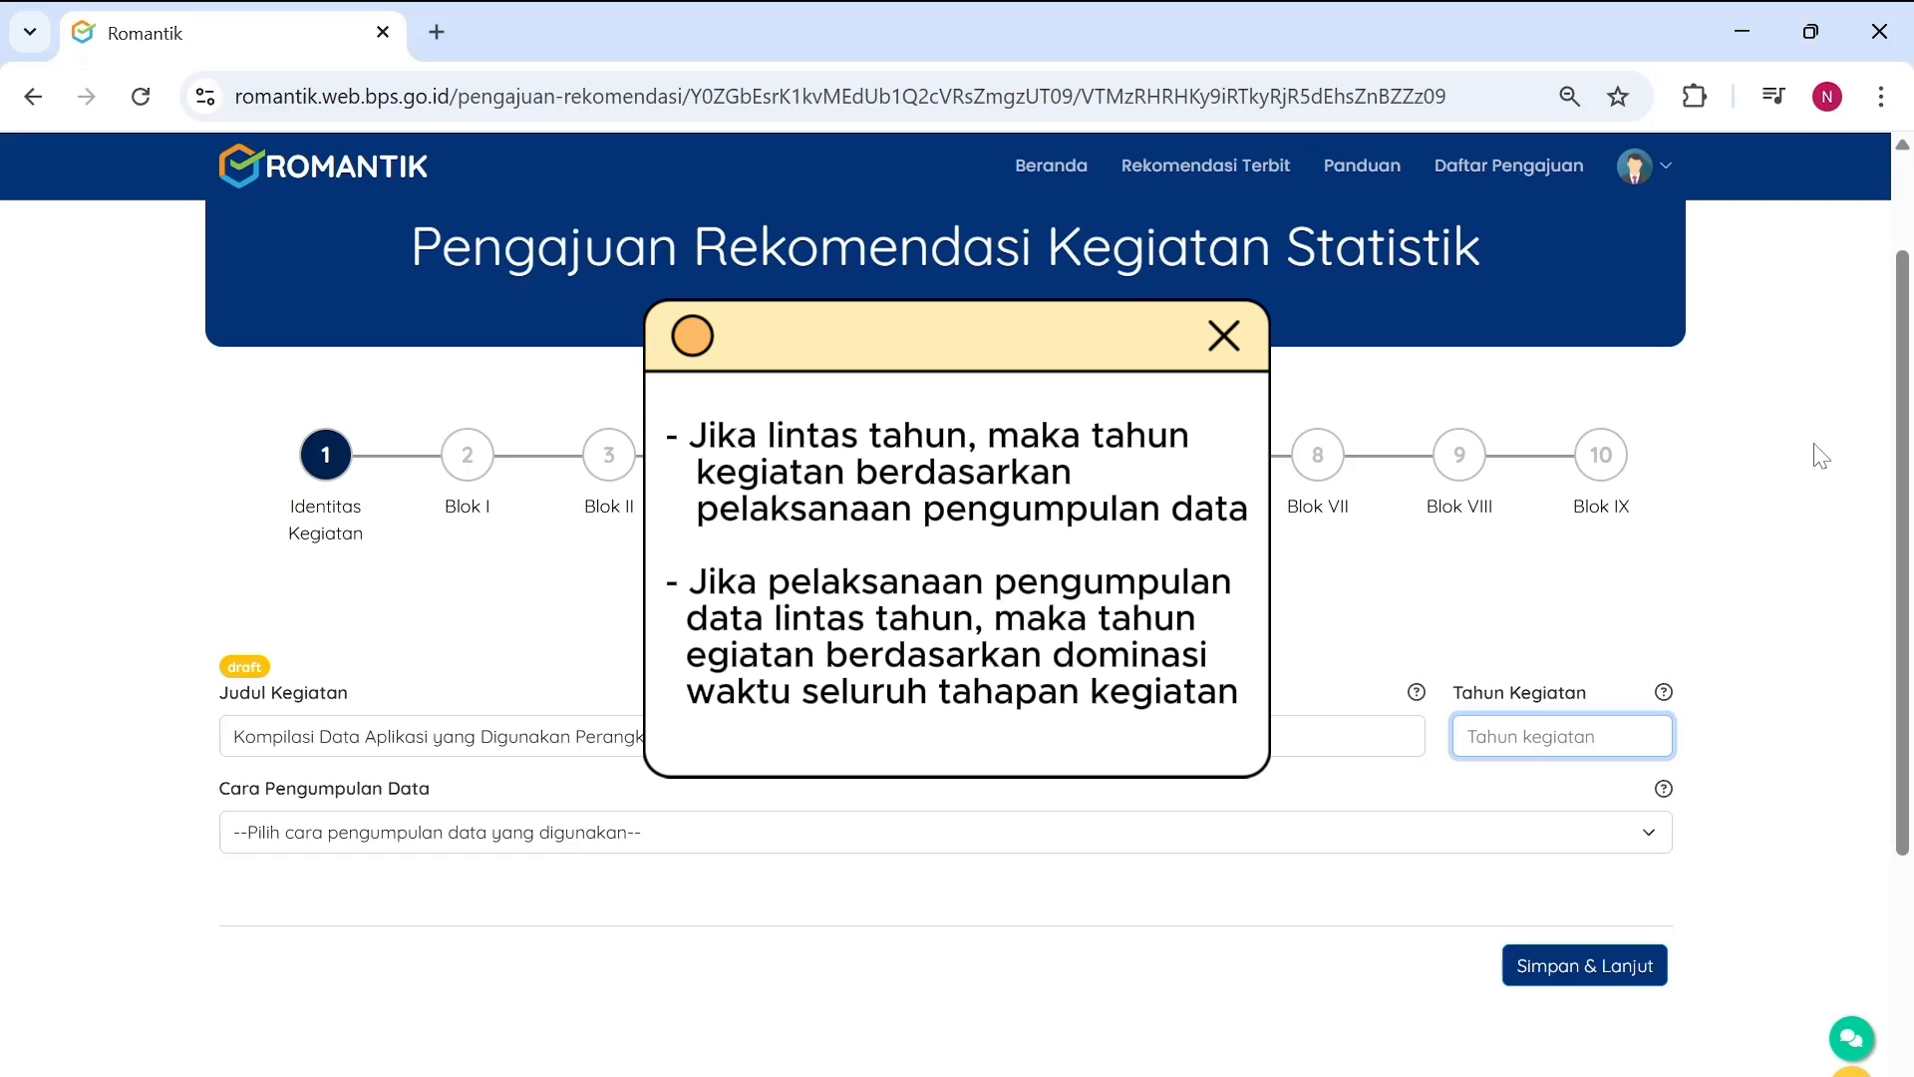
text(2026)
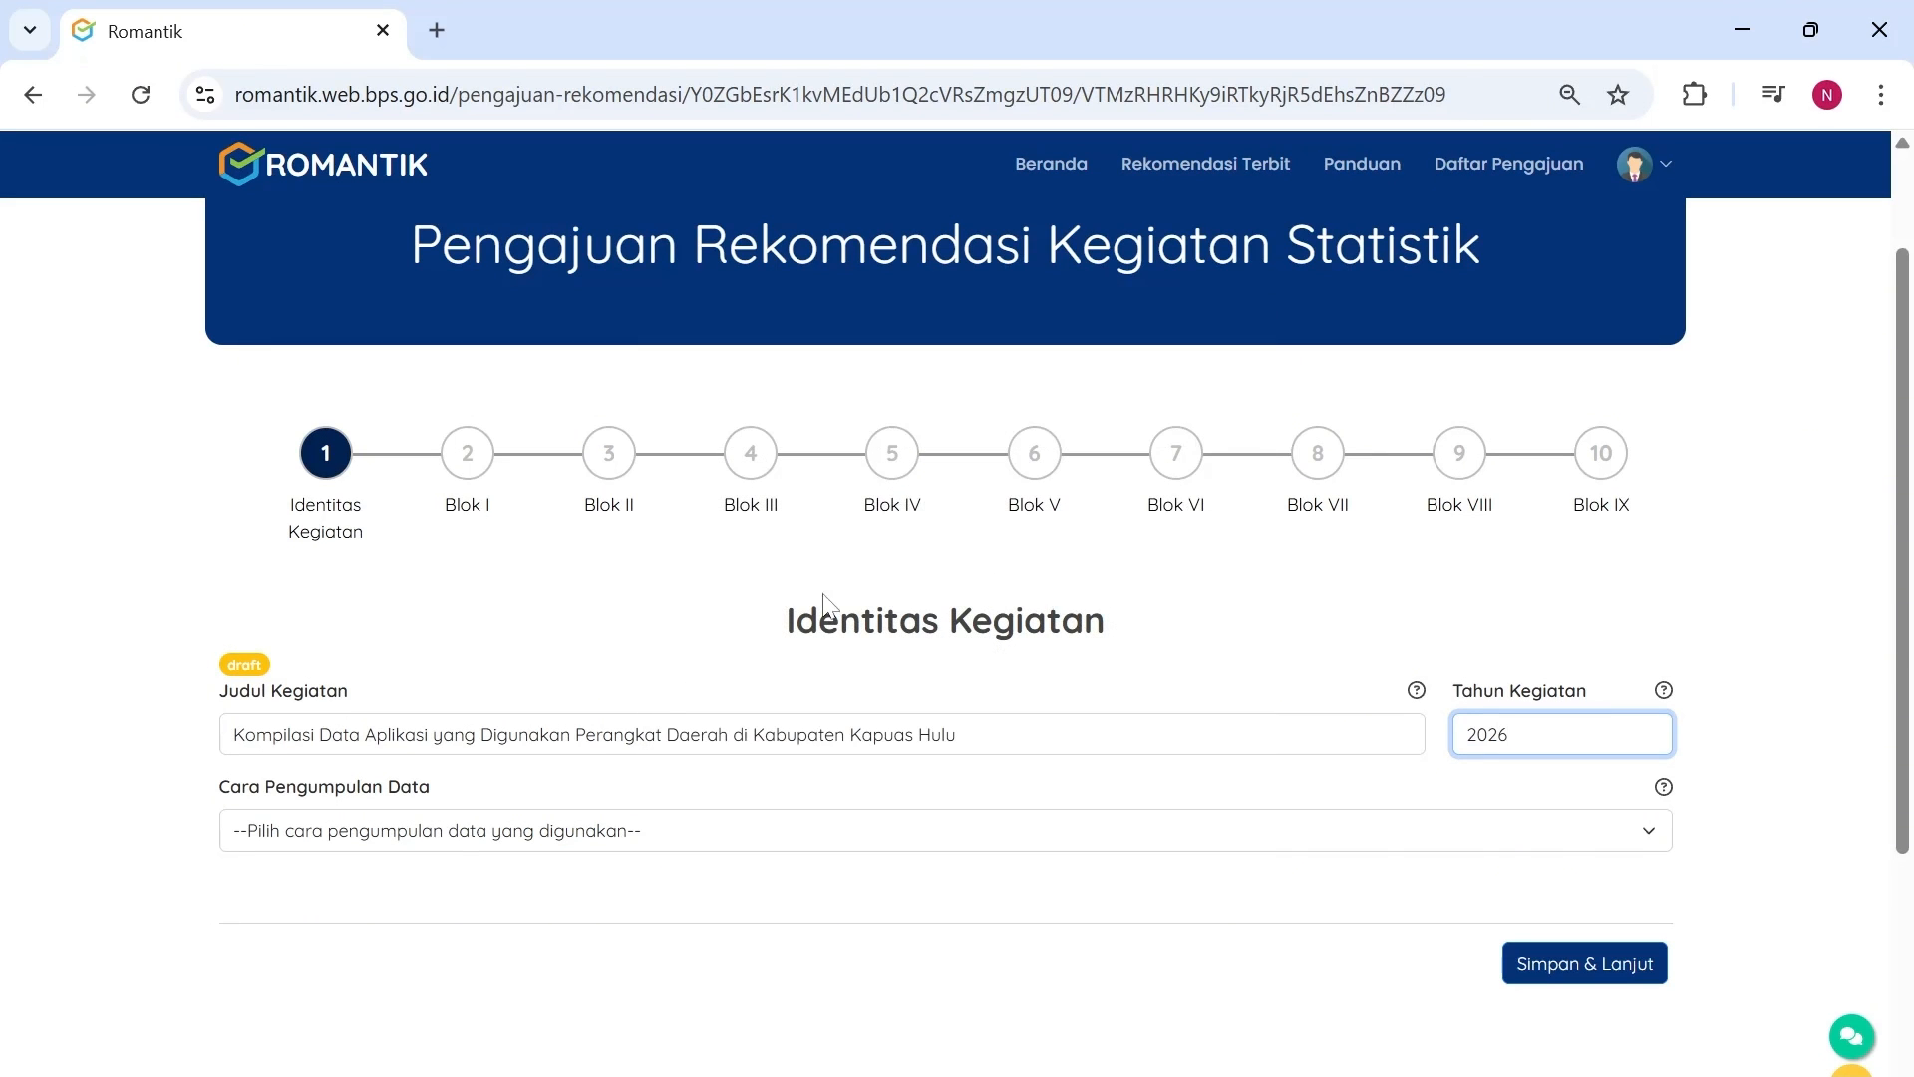
click(455, 831)
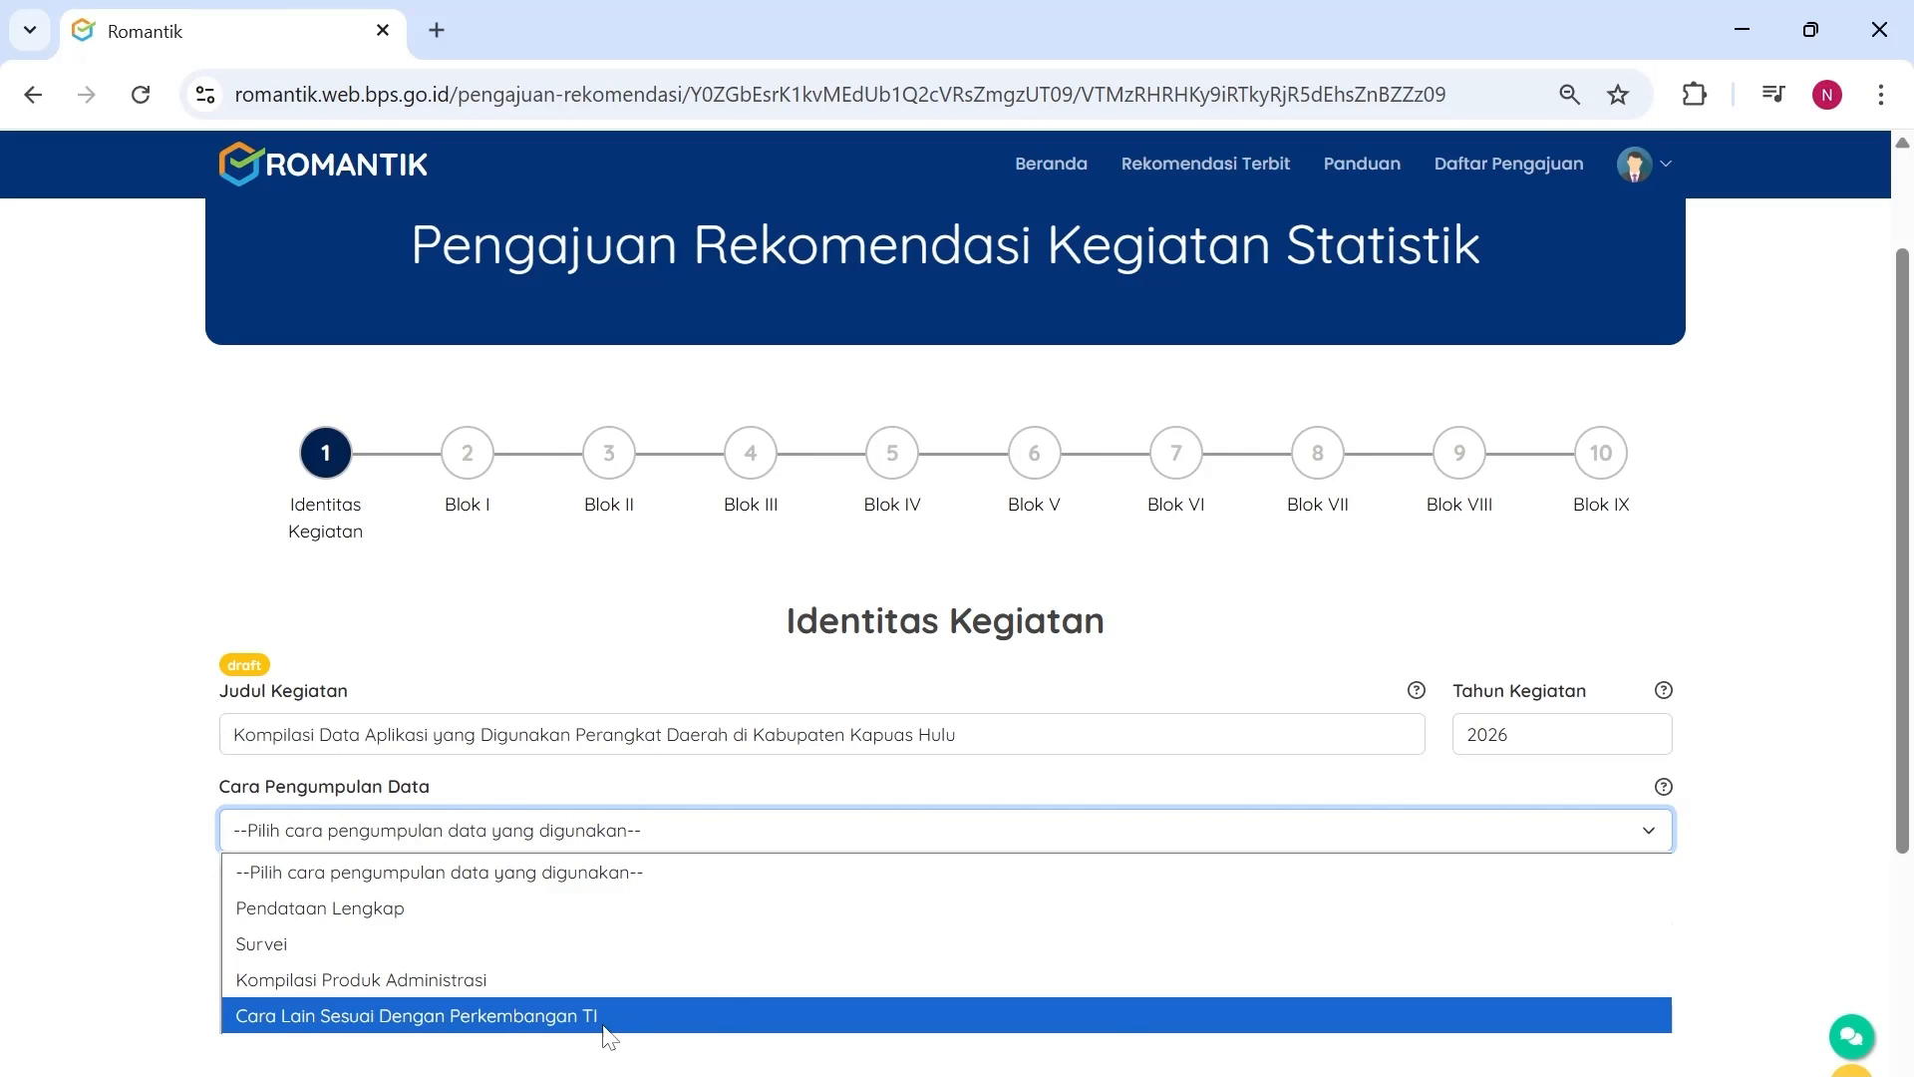
click(618, 979)
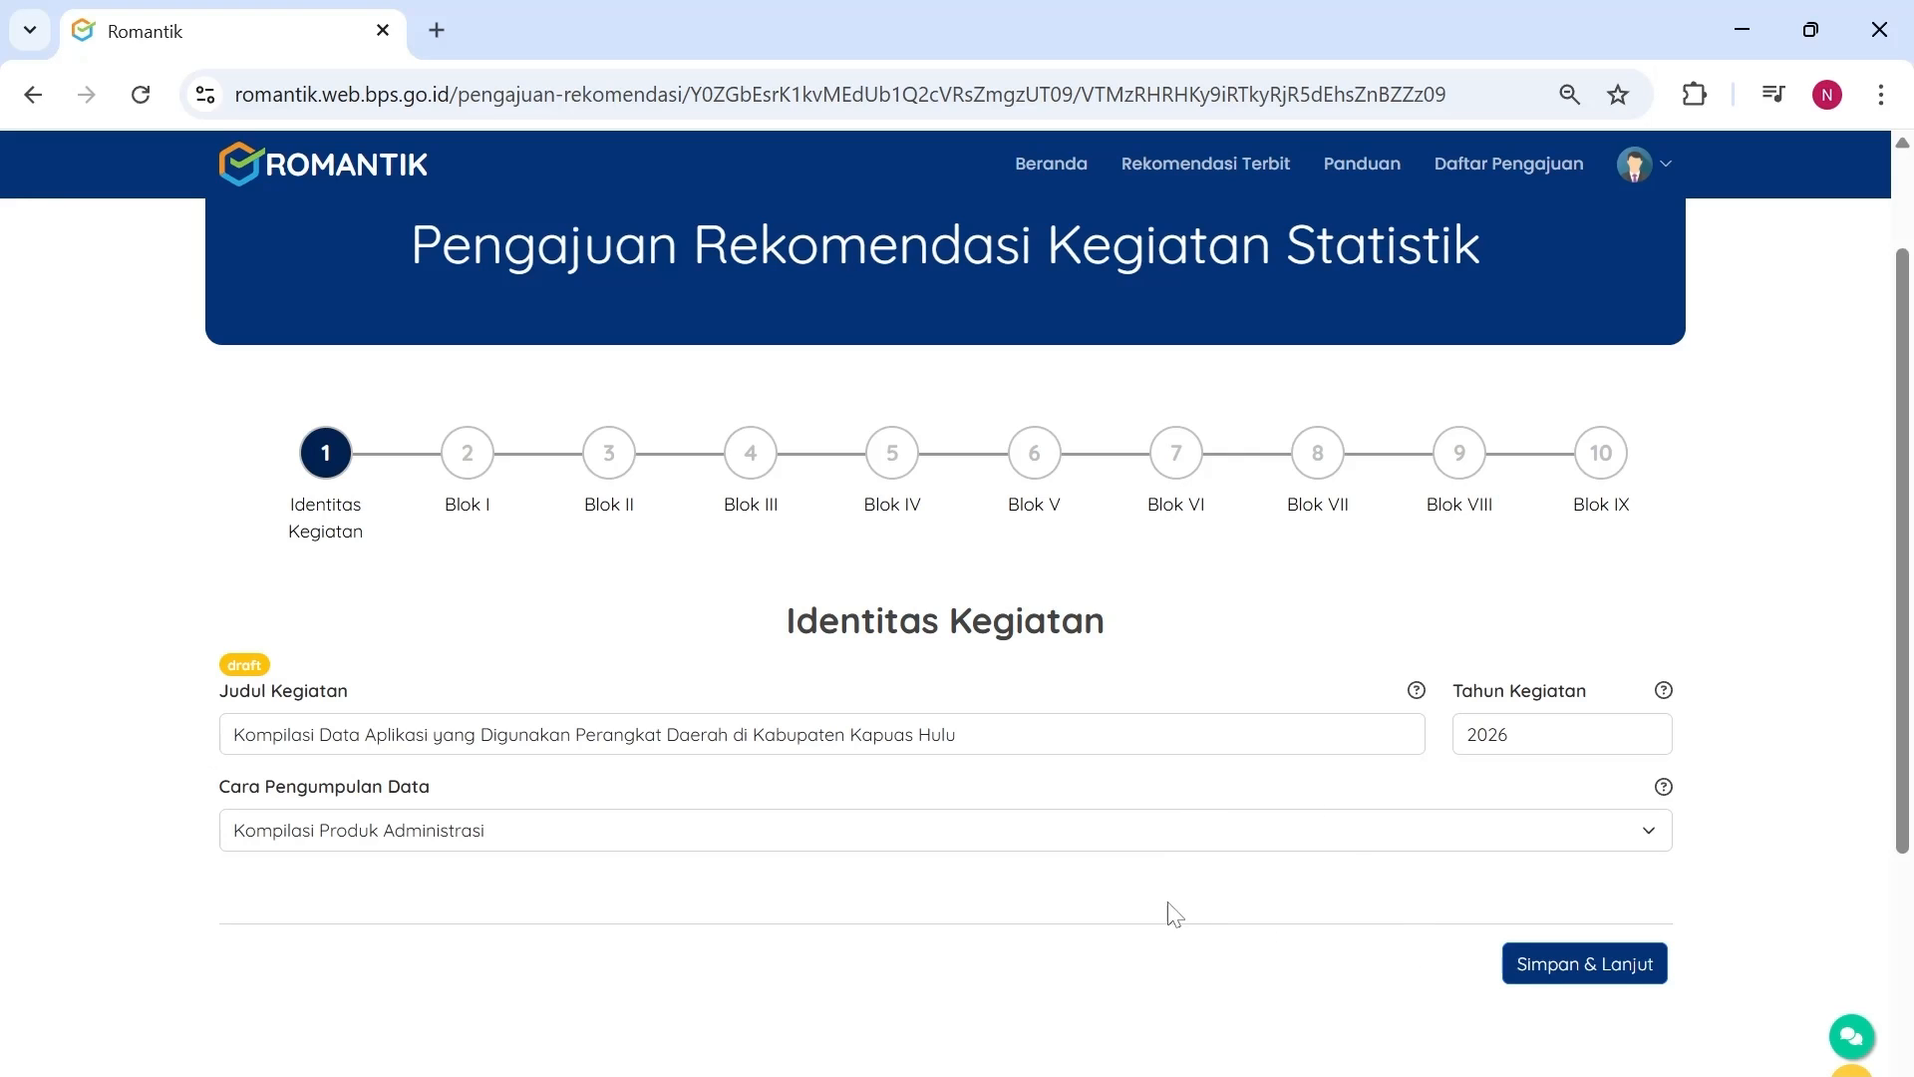
click(1587, 972)
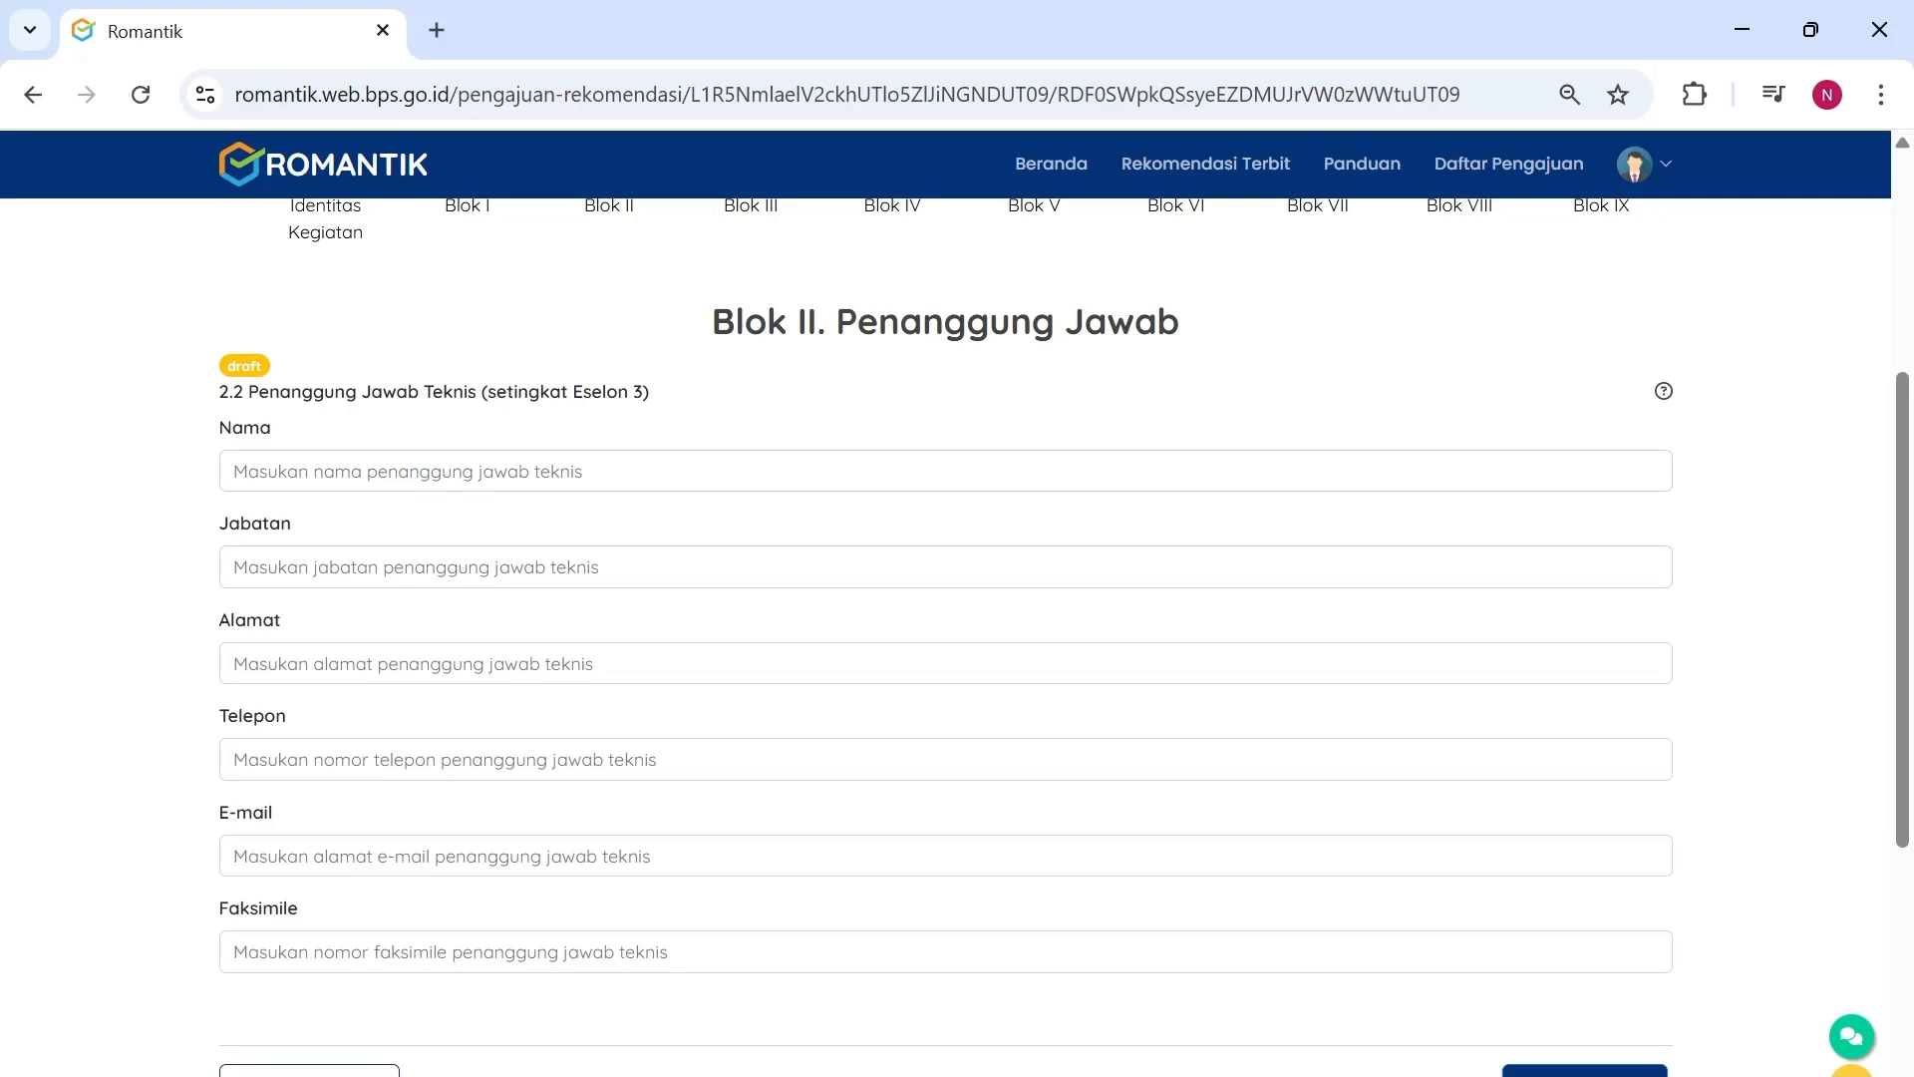
- Fill in the technical person in charge's name, address and position, Kepala Bidang Statistik dan Aplikasi Informatika, from the saved entries
click(398, 470)
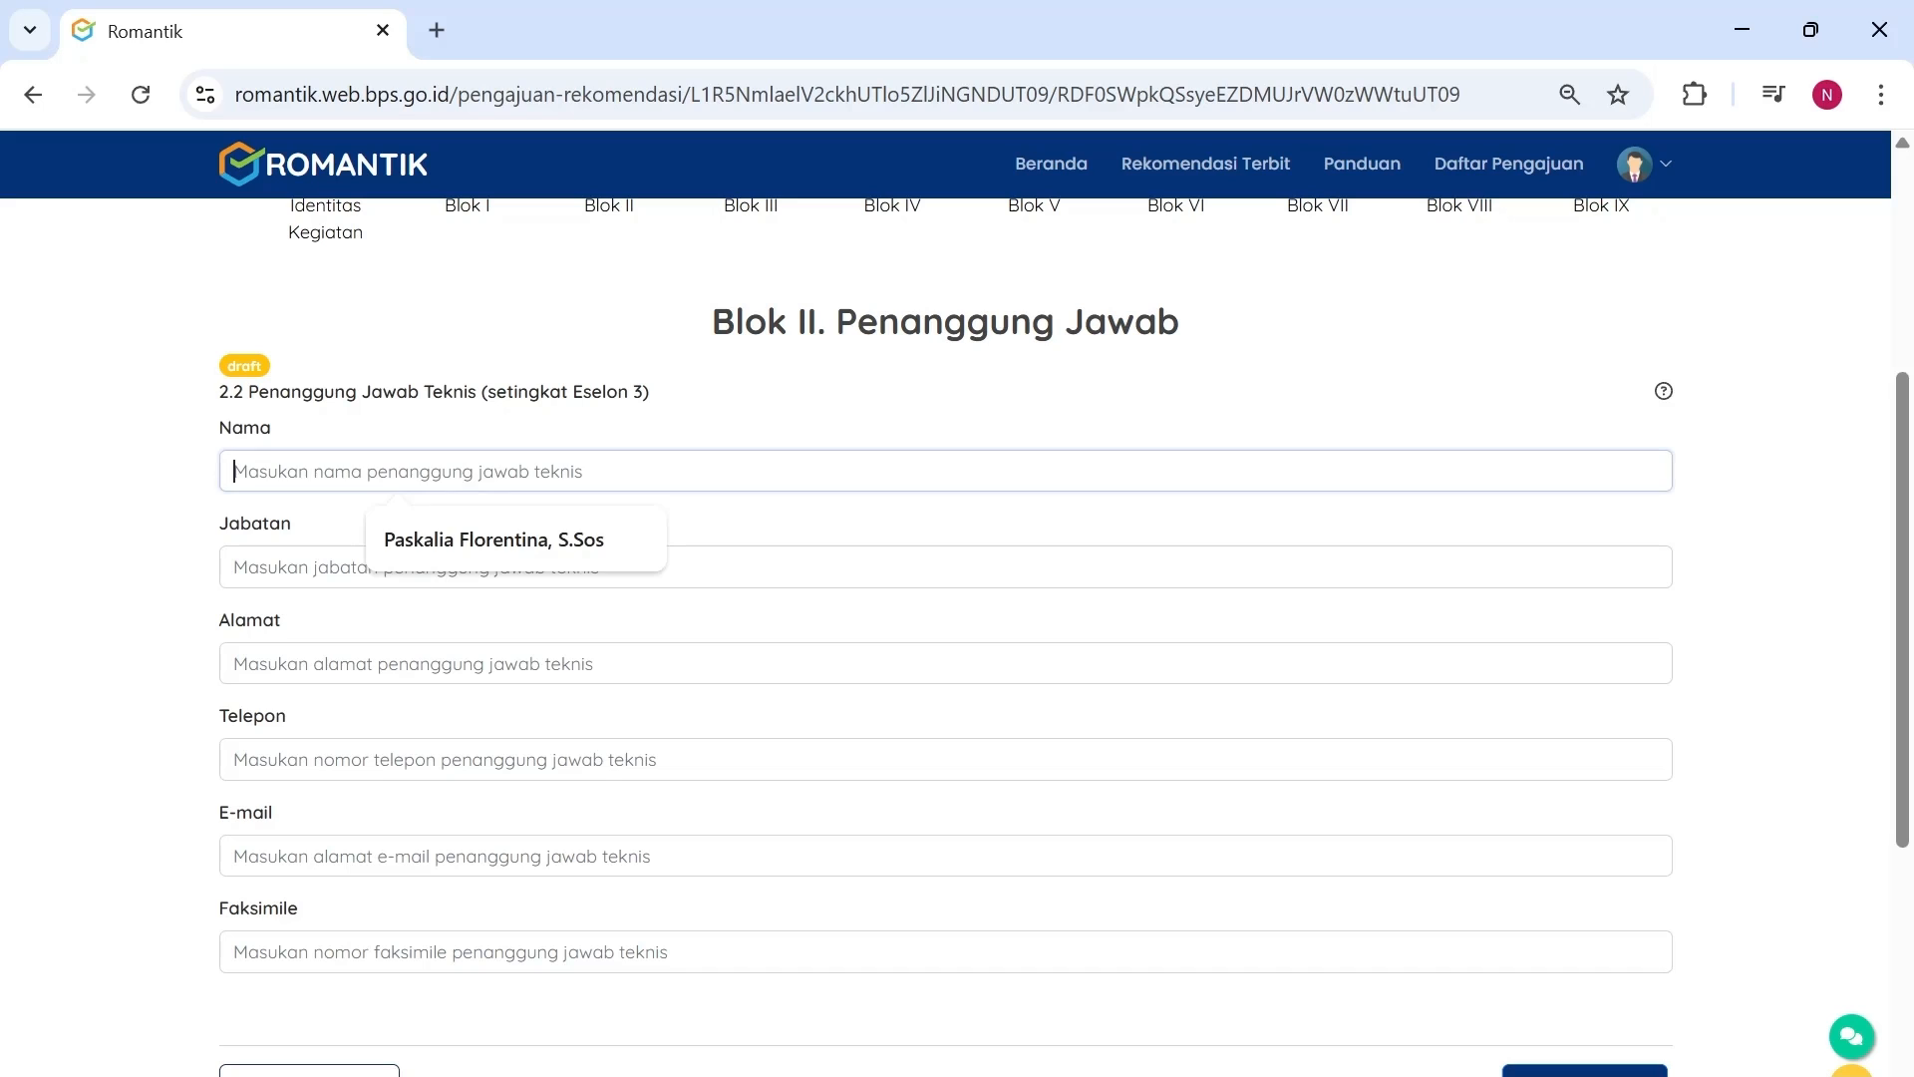
click(395, 542)
click(429, 567)
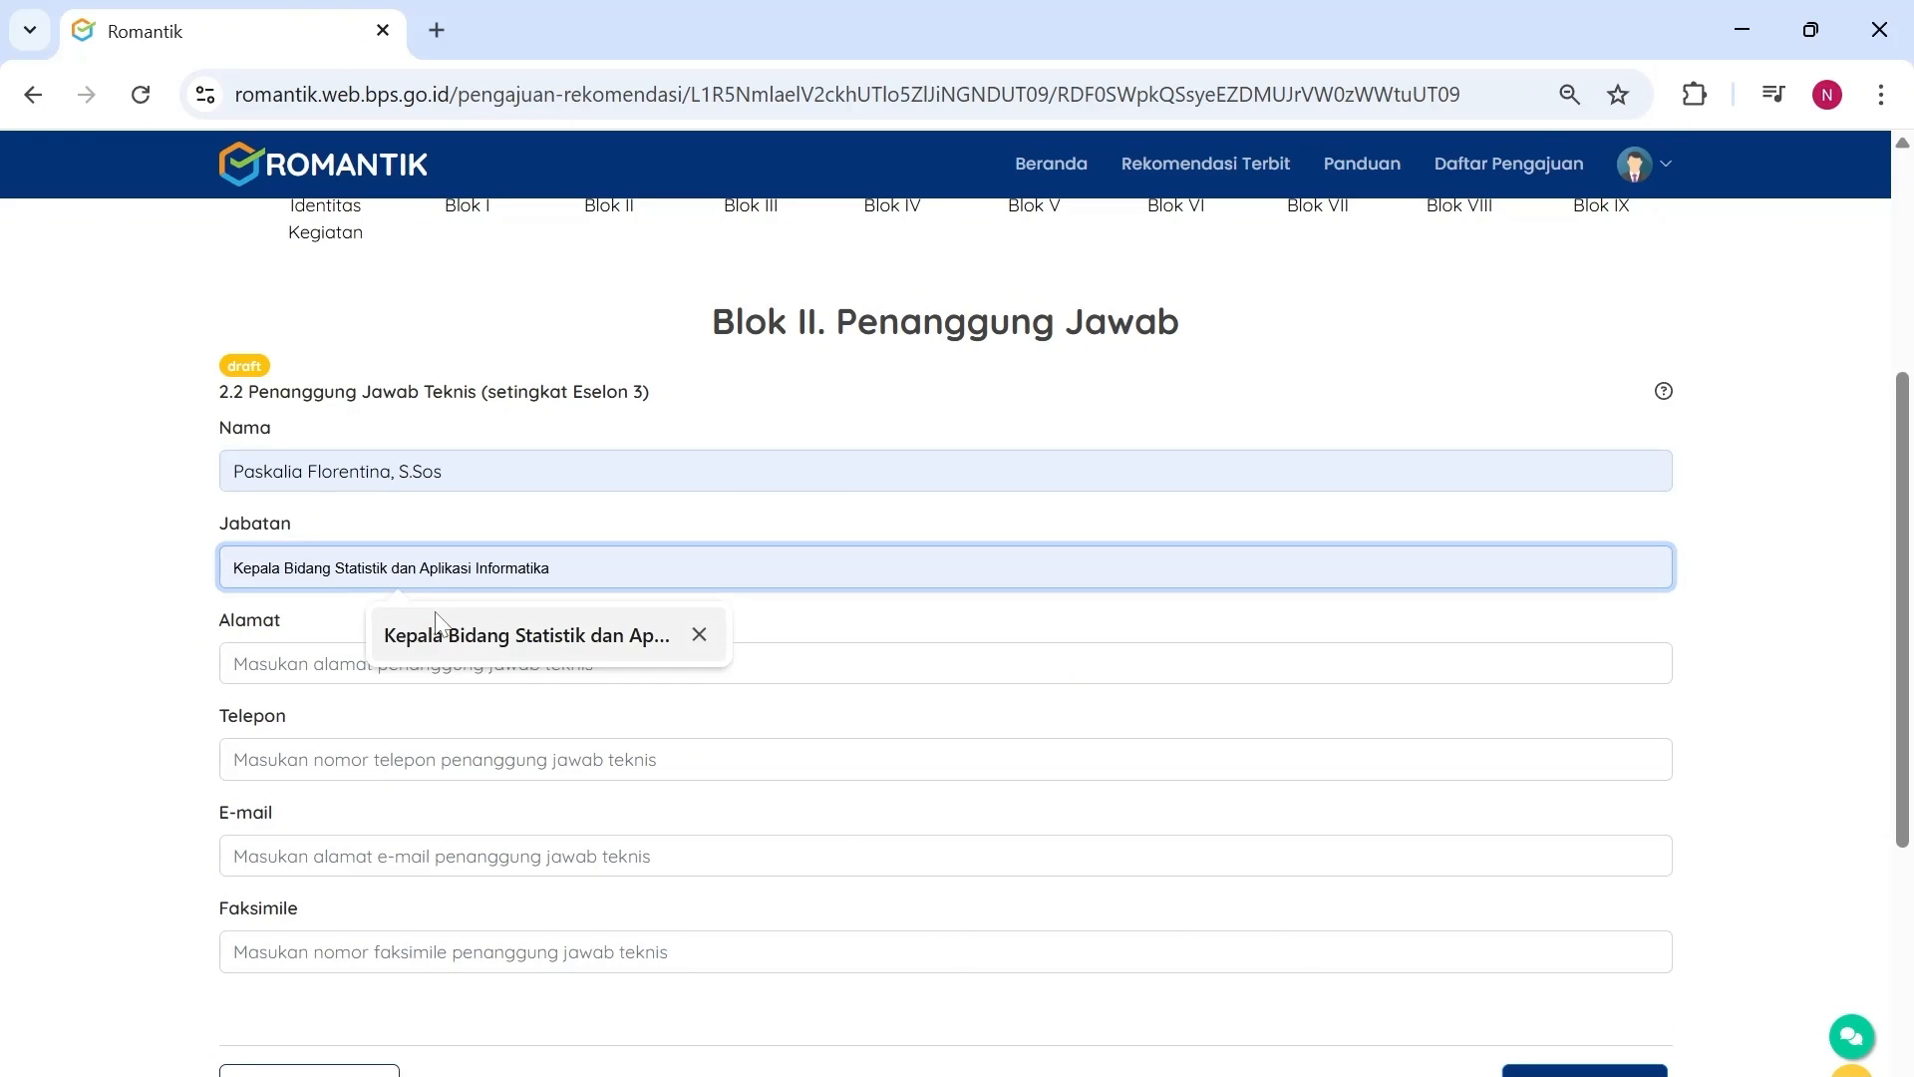
click(428, 632)
click(428, 663)
click(419, 732)
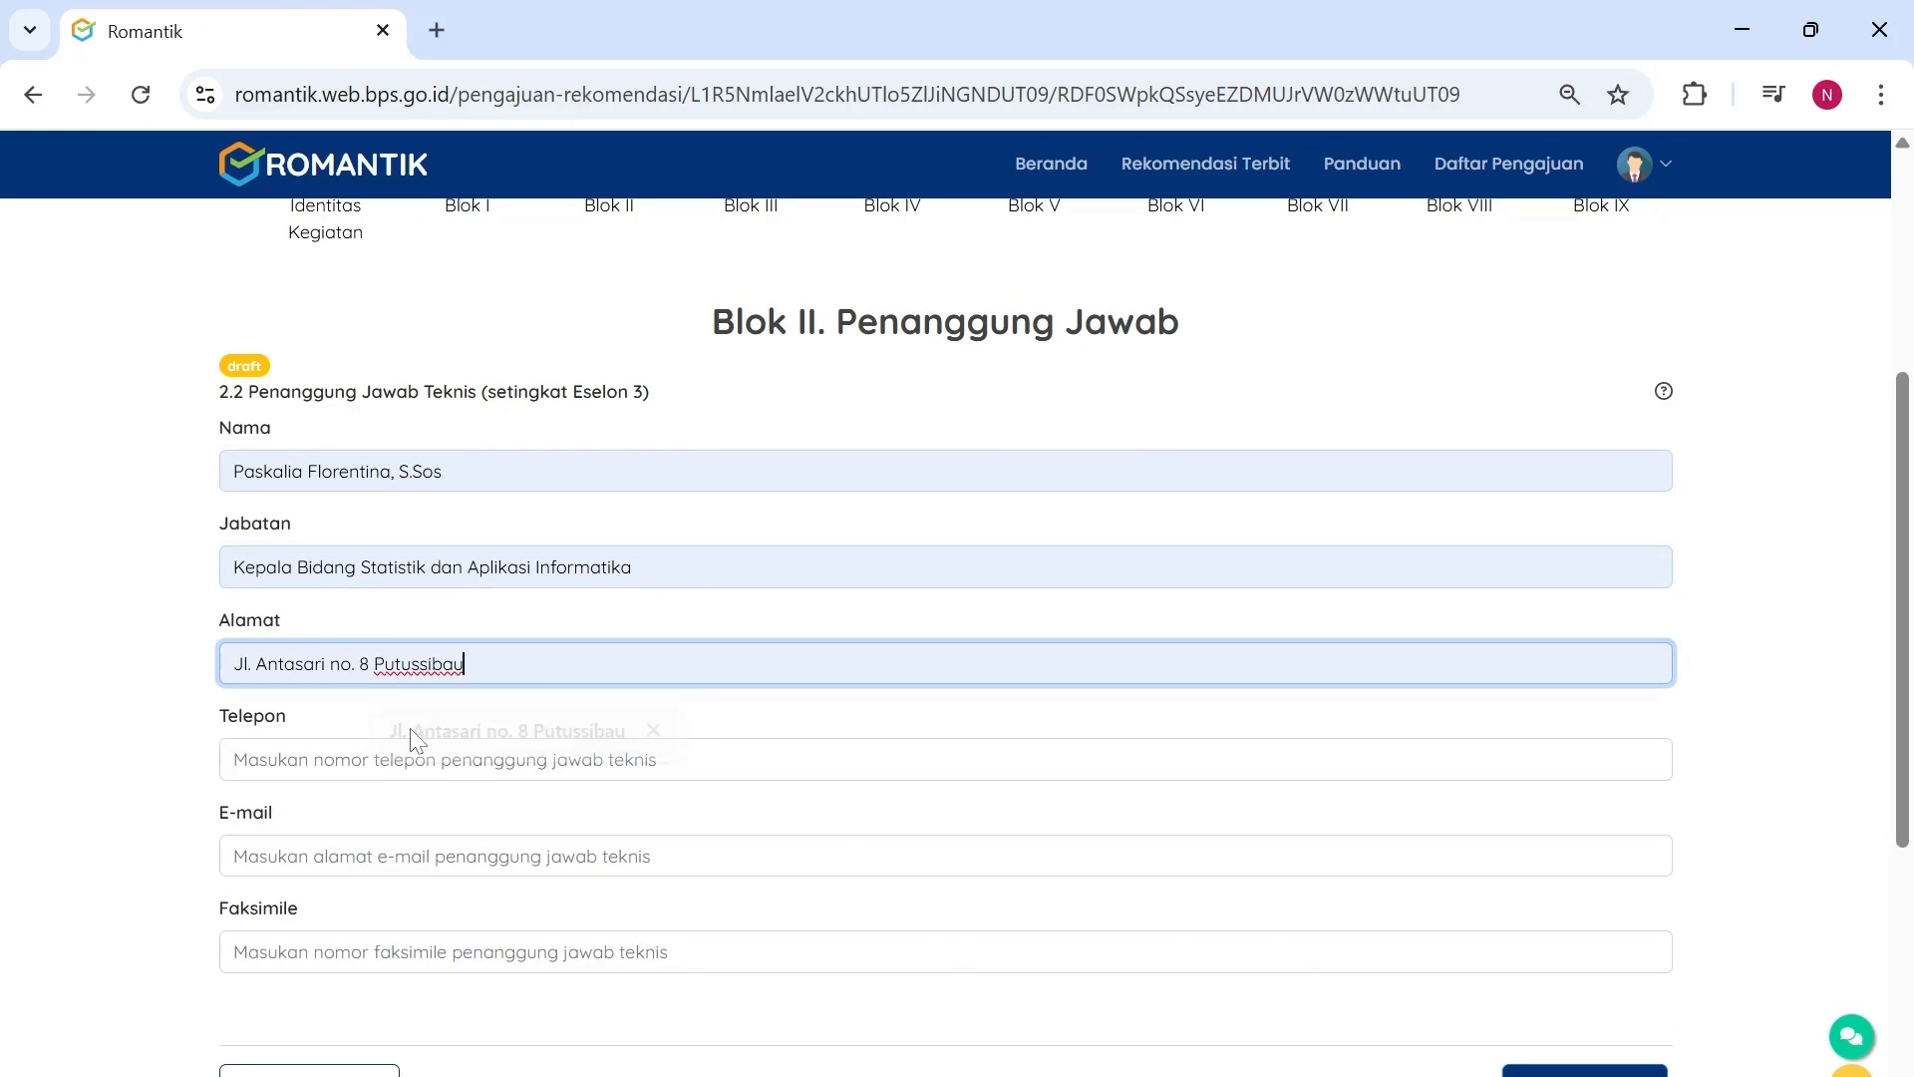
- Fill in the technical person in charge's e-mail from the saved entry and save Blok II to continue
click(408, 855)
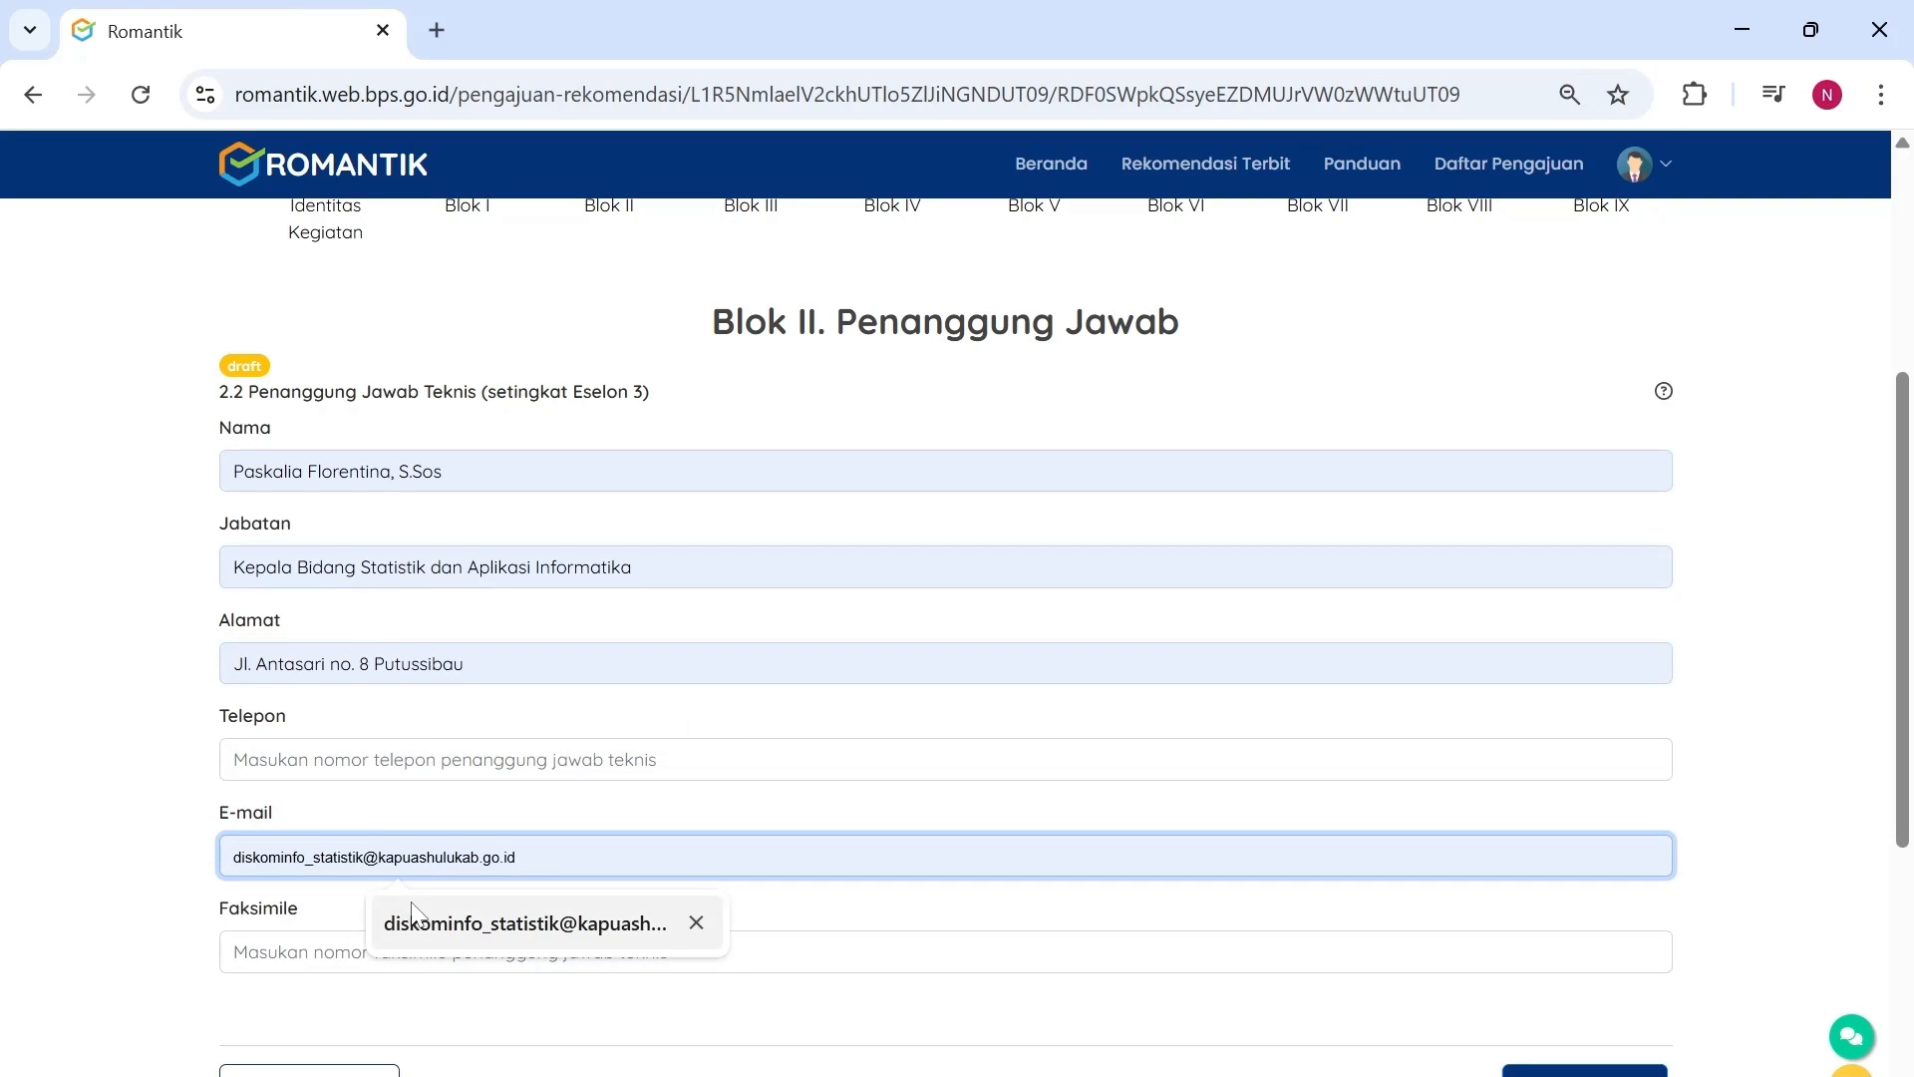
click(399, 912)
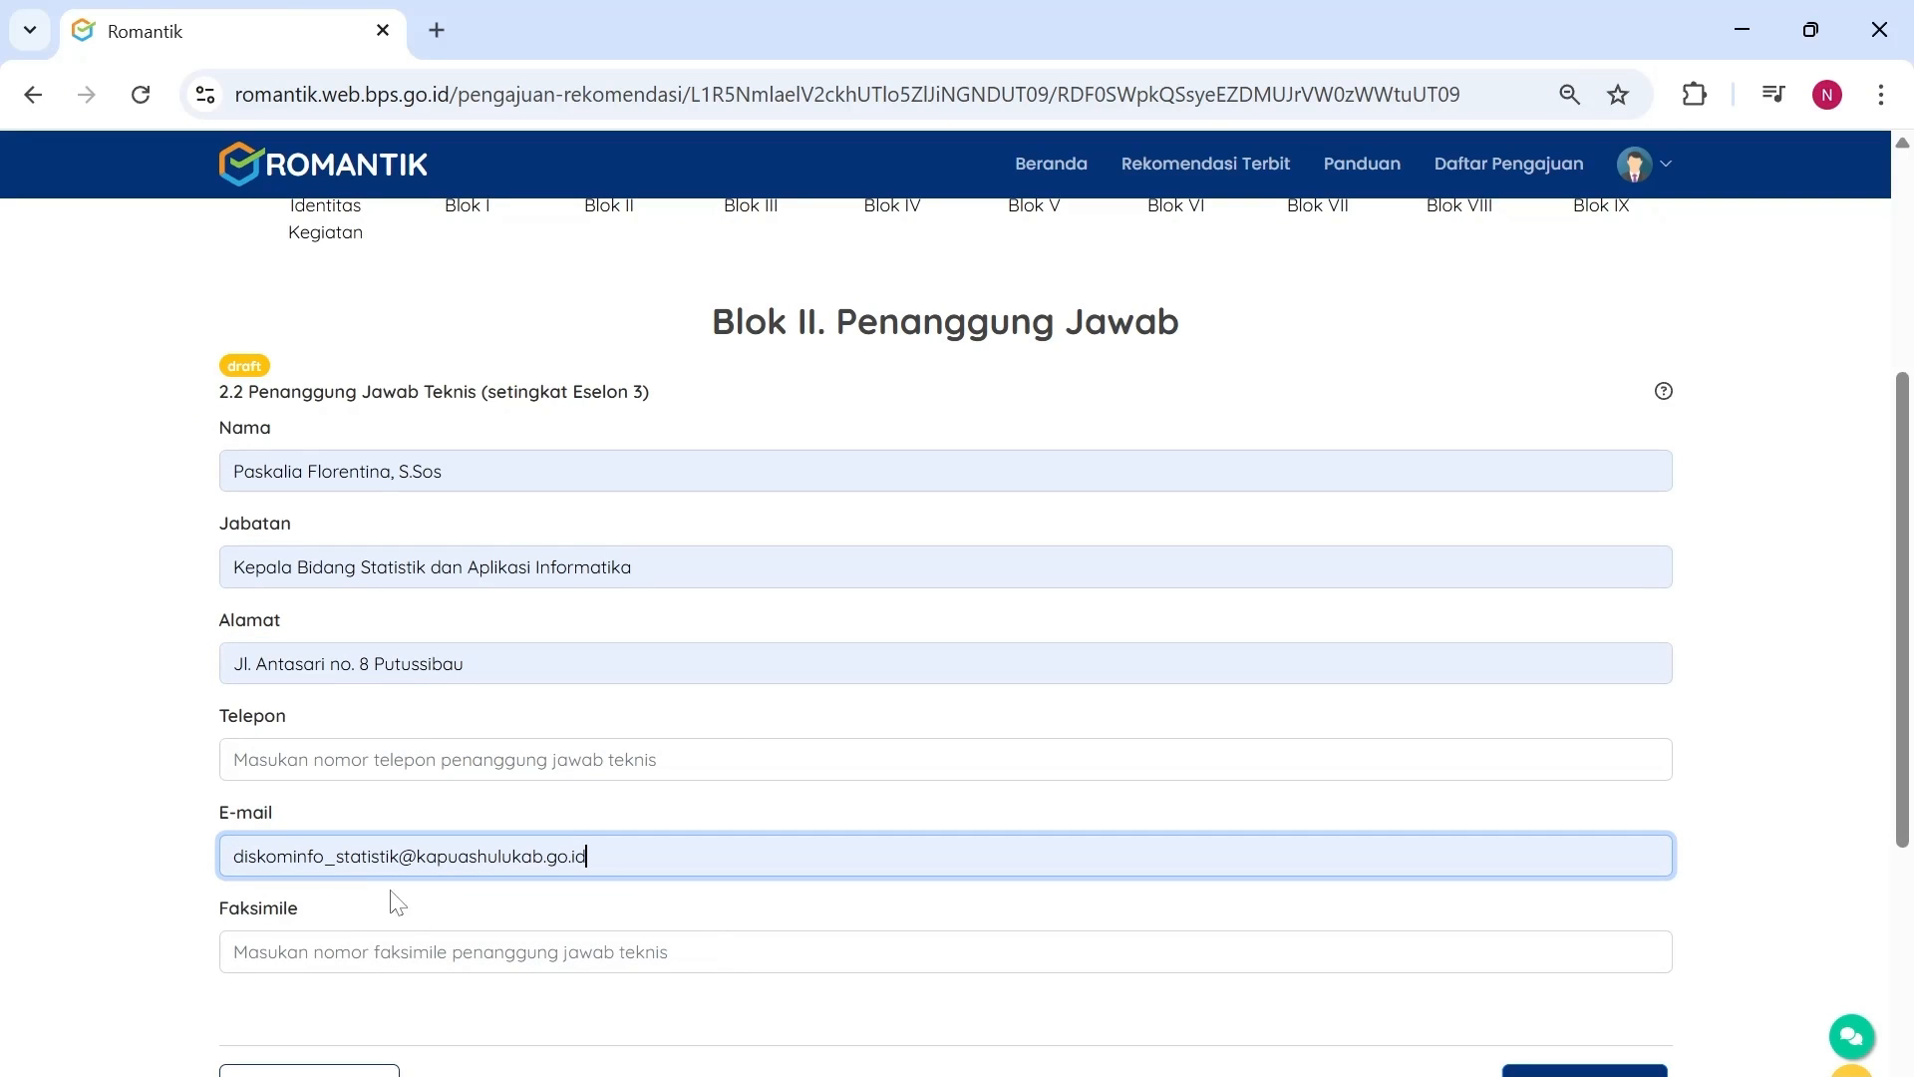
click(120, 714)
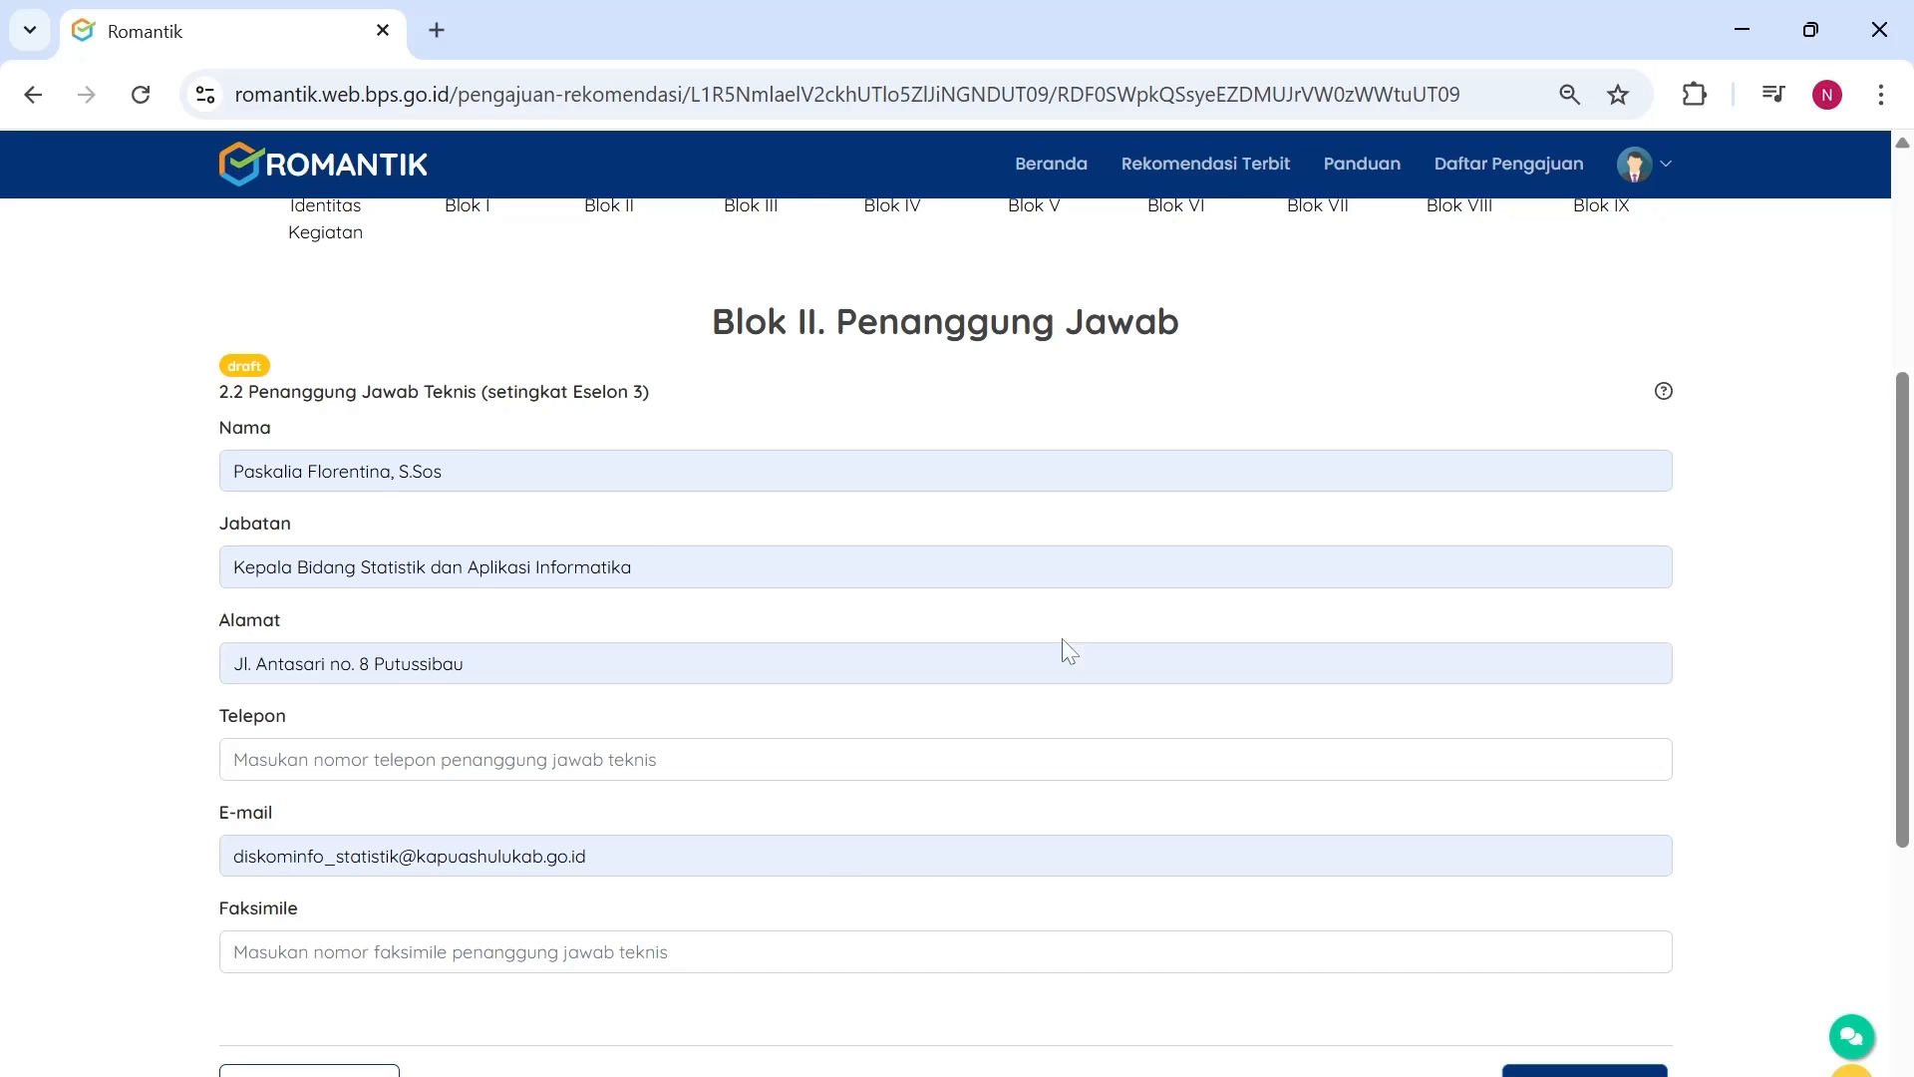
scroll(940, 598, down, 2)
scroll(1376, 611, down, 2)
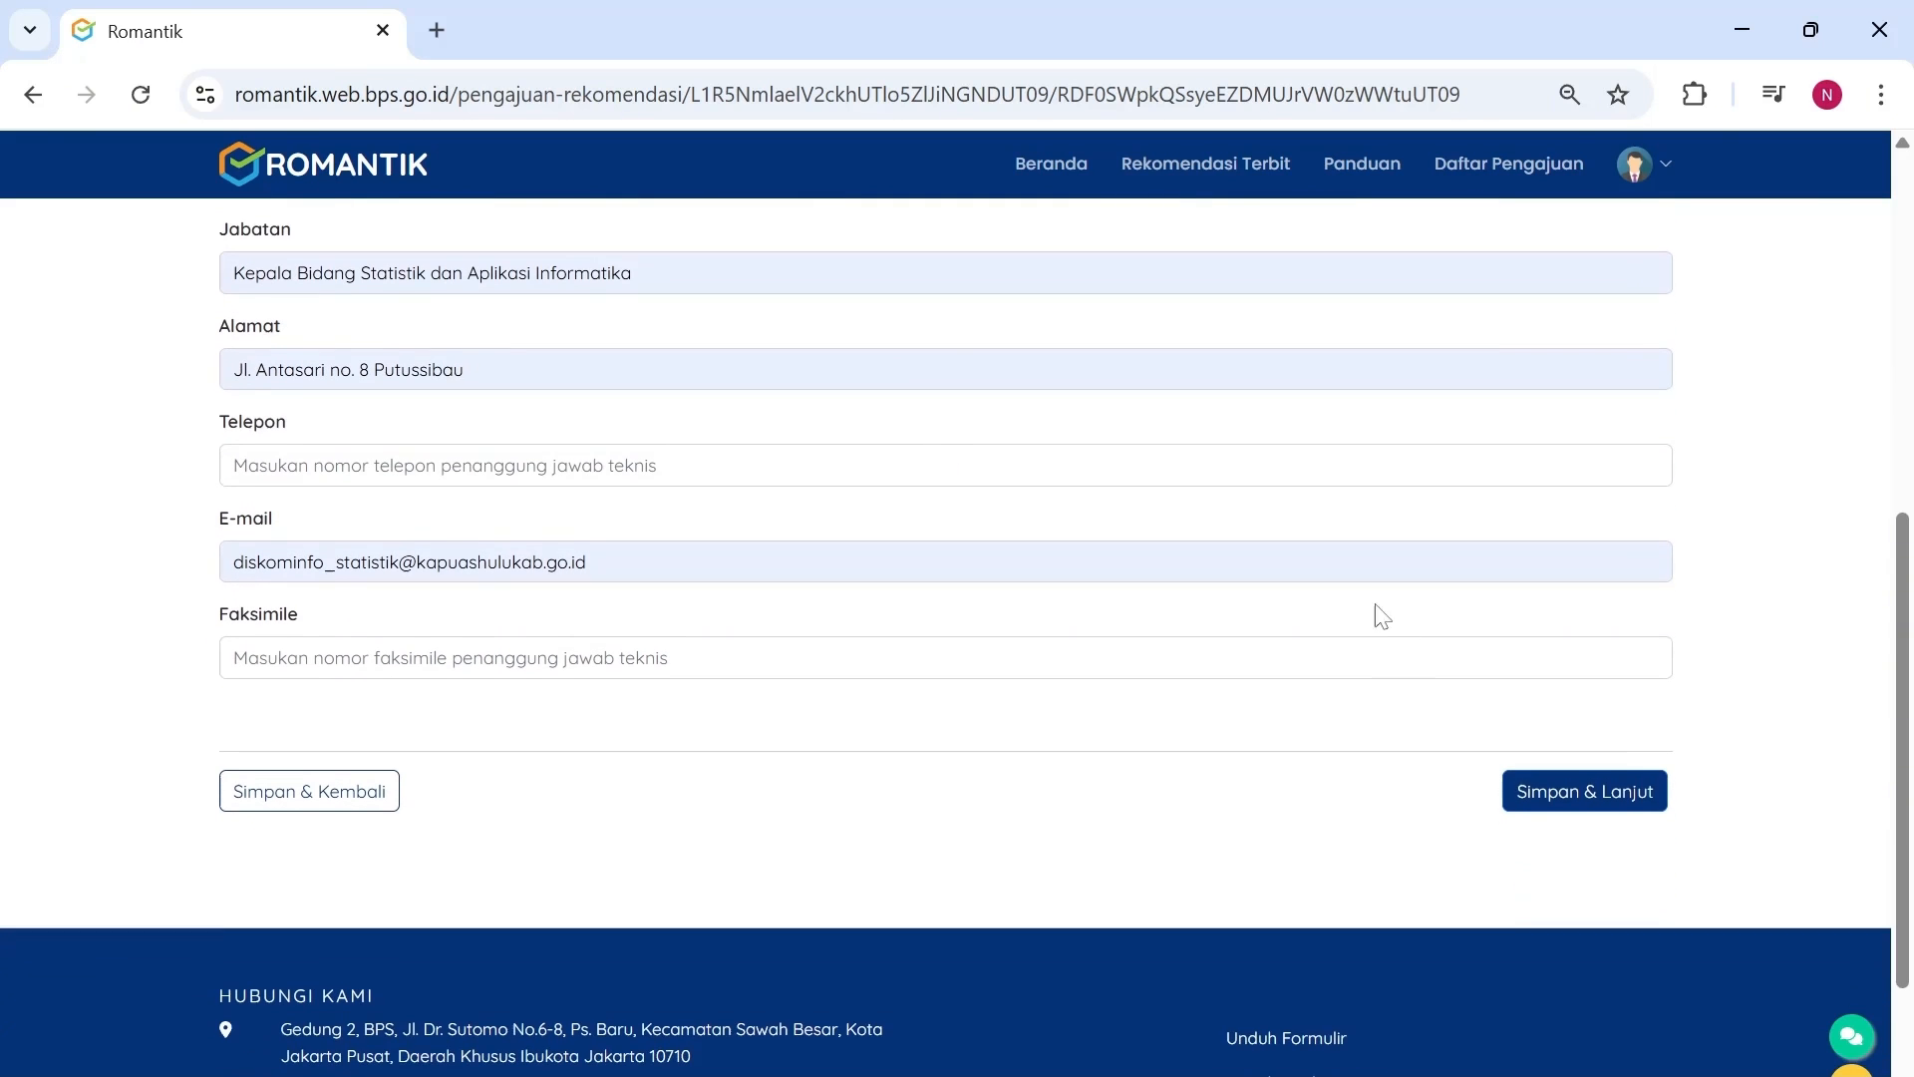
click(1587, 789)
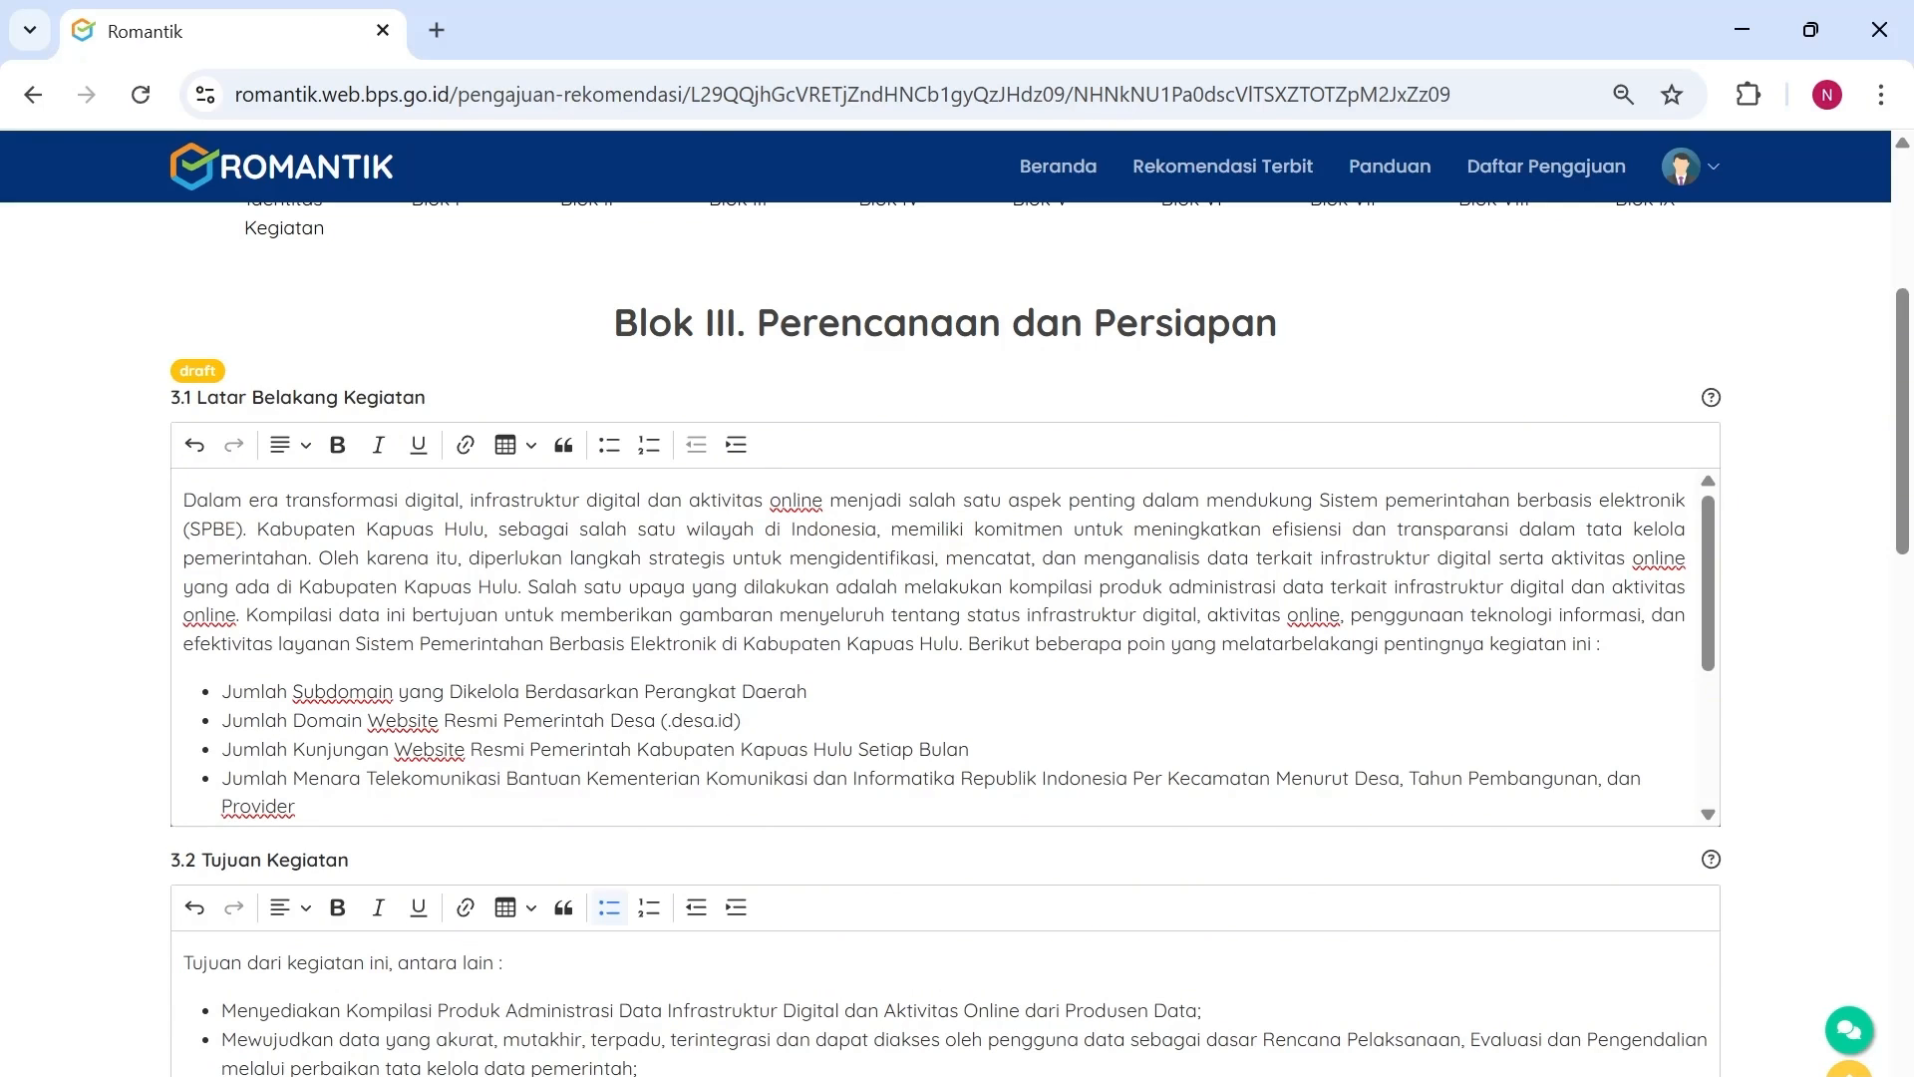
- Review the background, objectives, schedule and variables in Blok III, and save the block to continue
scroll(945, 646, down, 6)
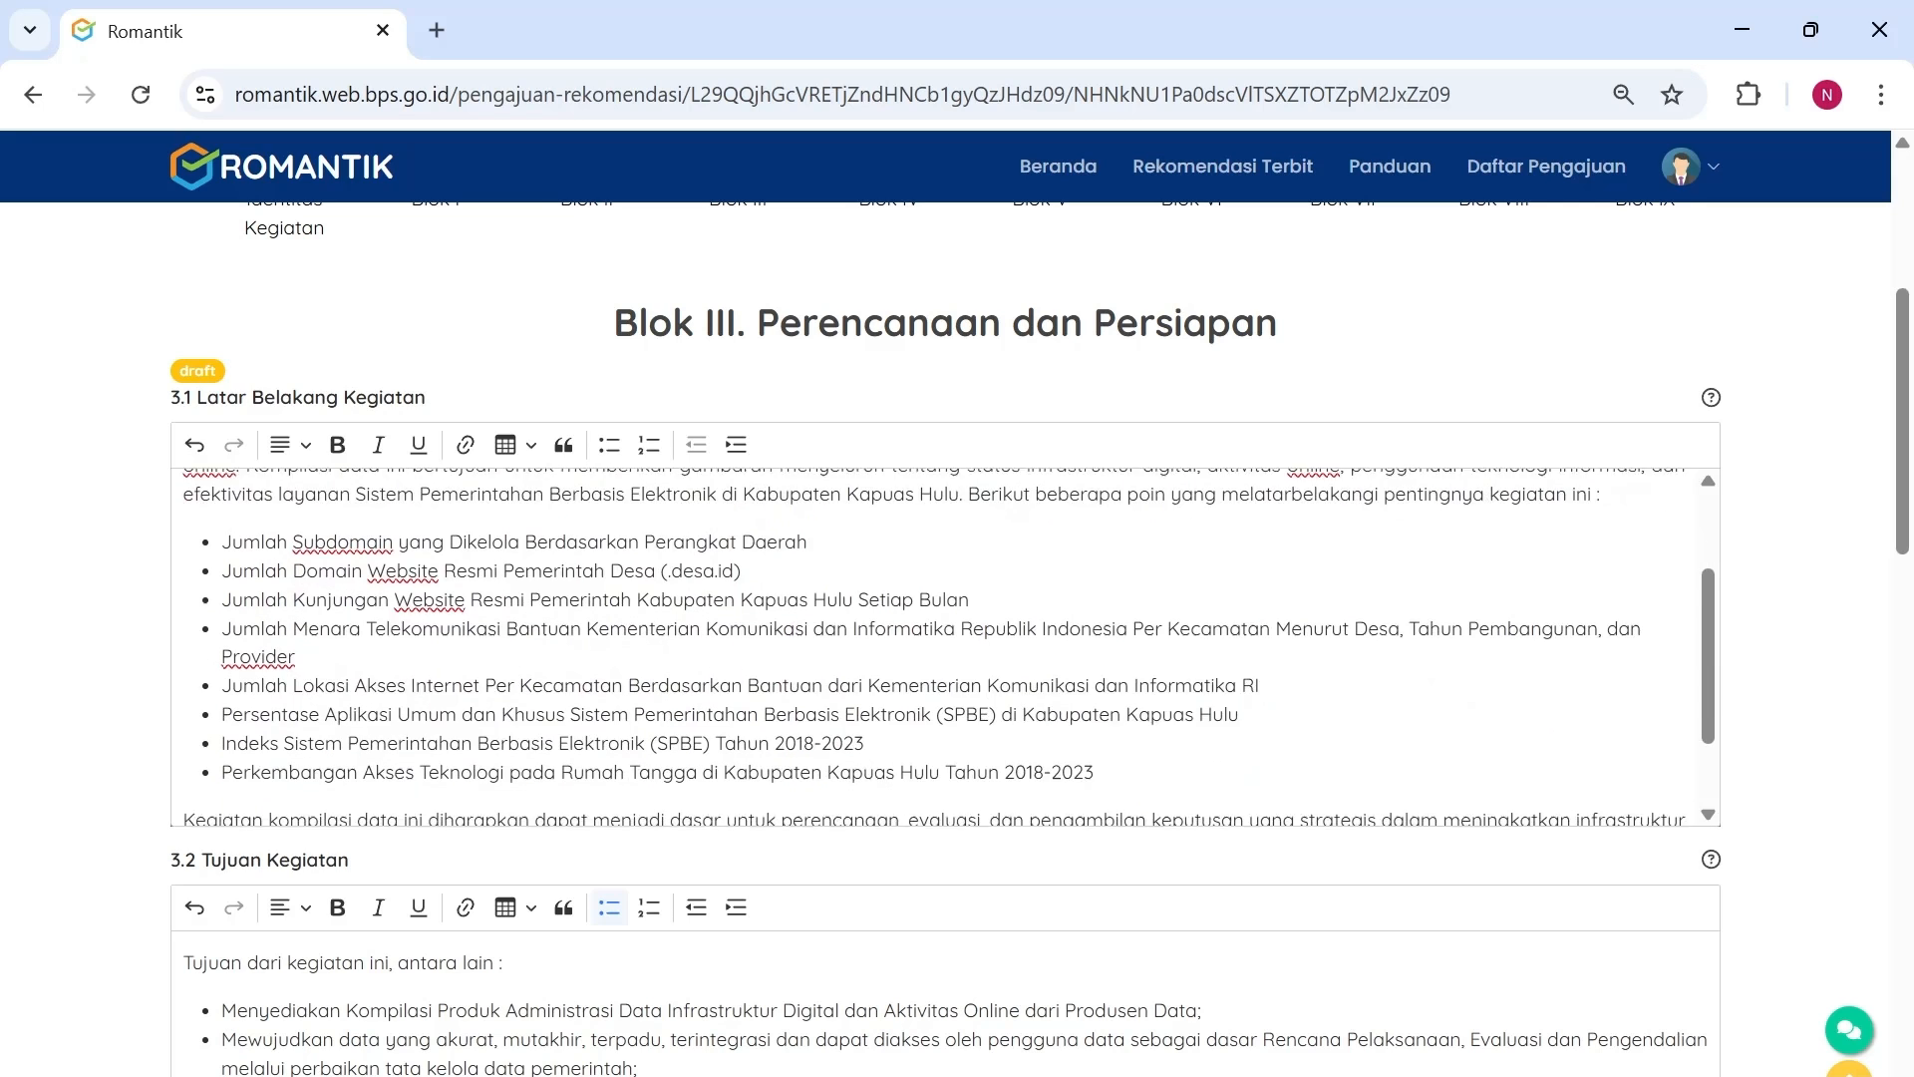
scroll(945, 646, down, 3)
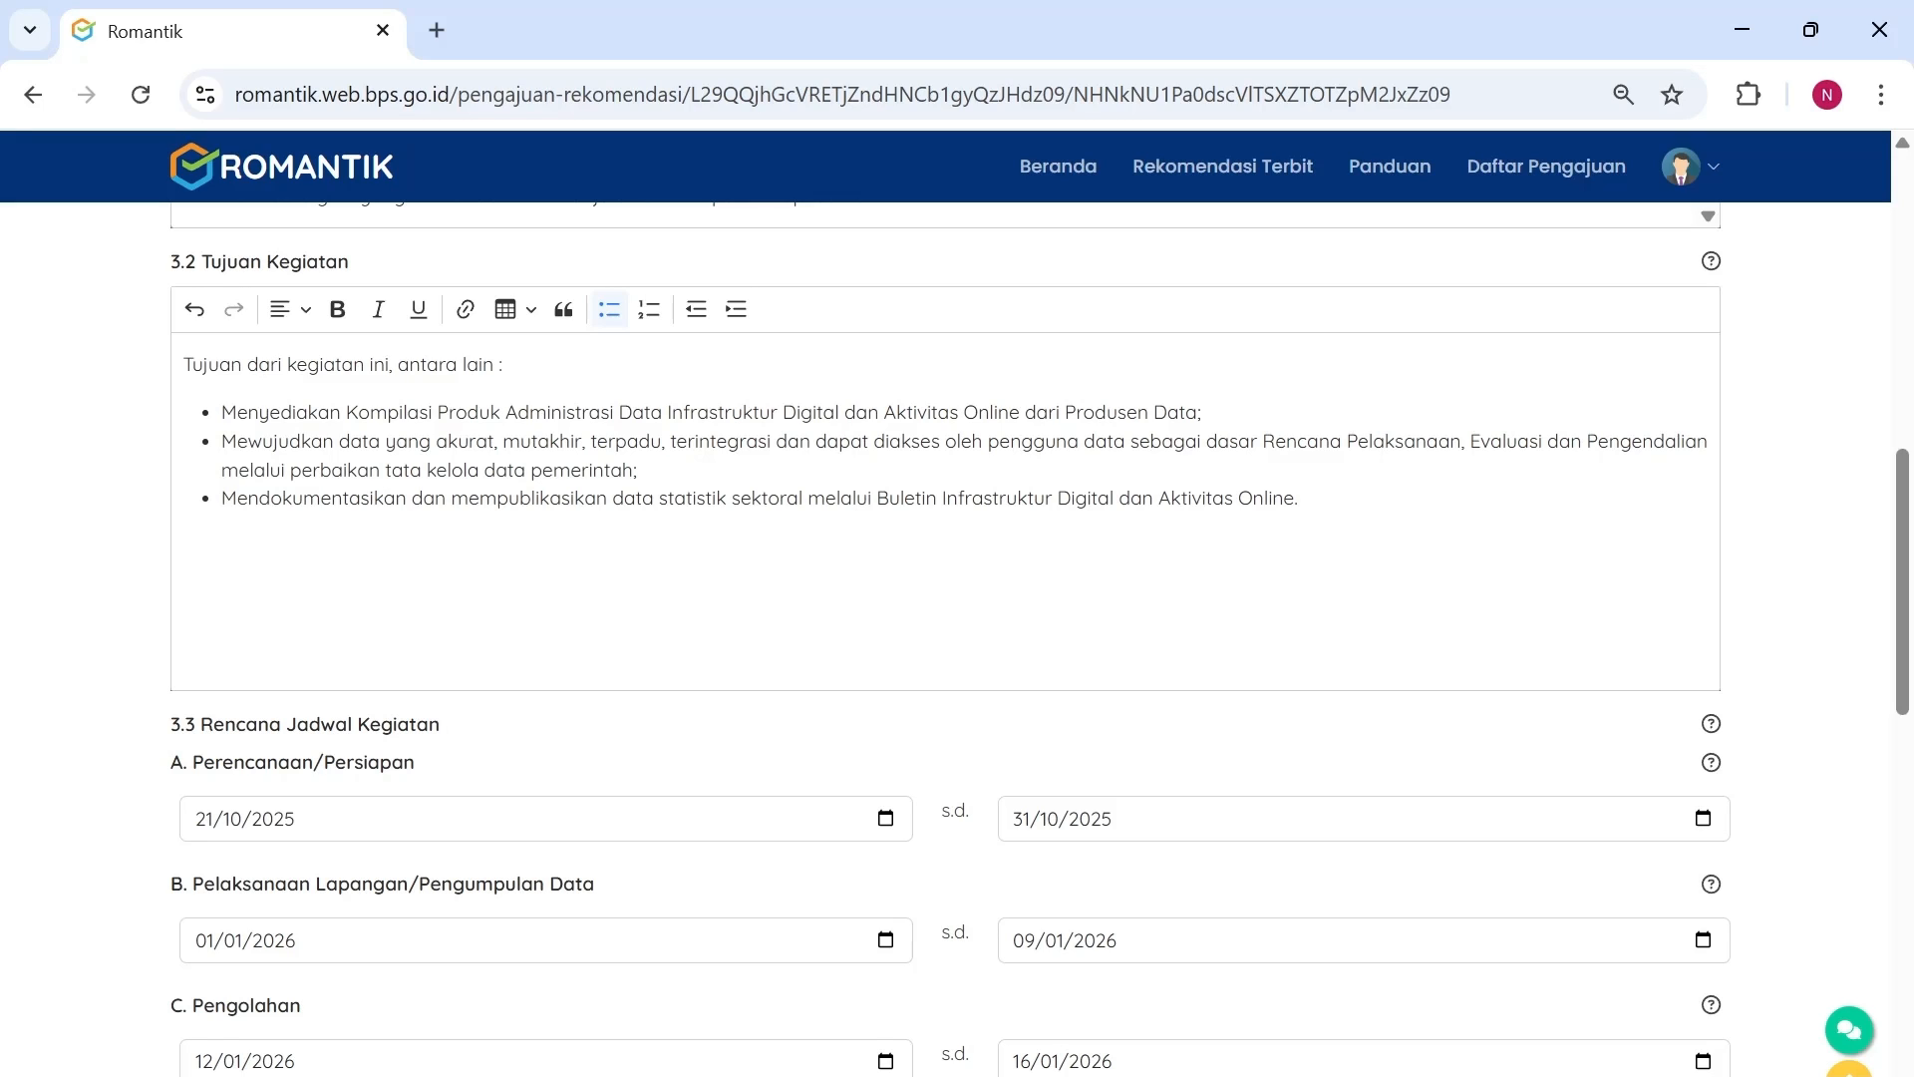
drag(1299, 498, 92, 431)
click(291, 497)
click(351, 743)
scroll(354, 742, down, 5)
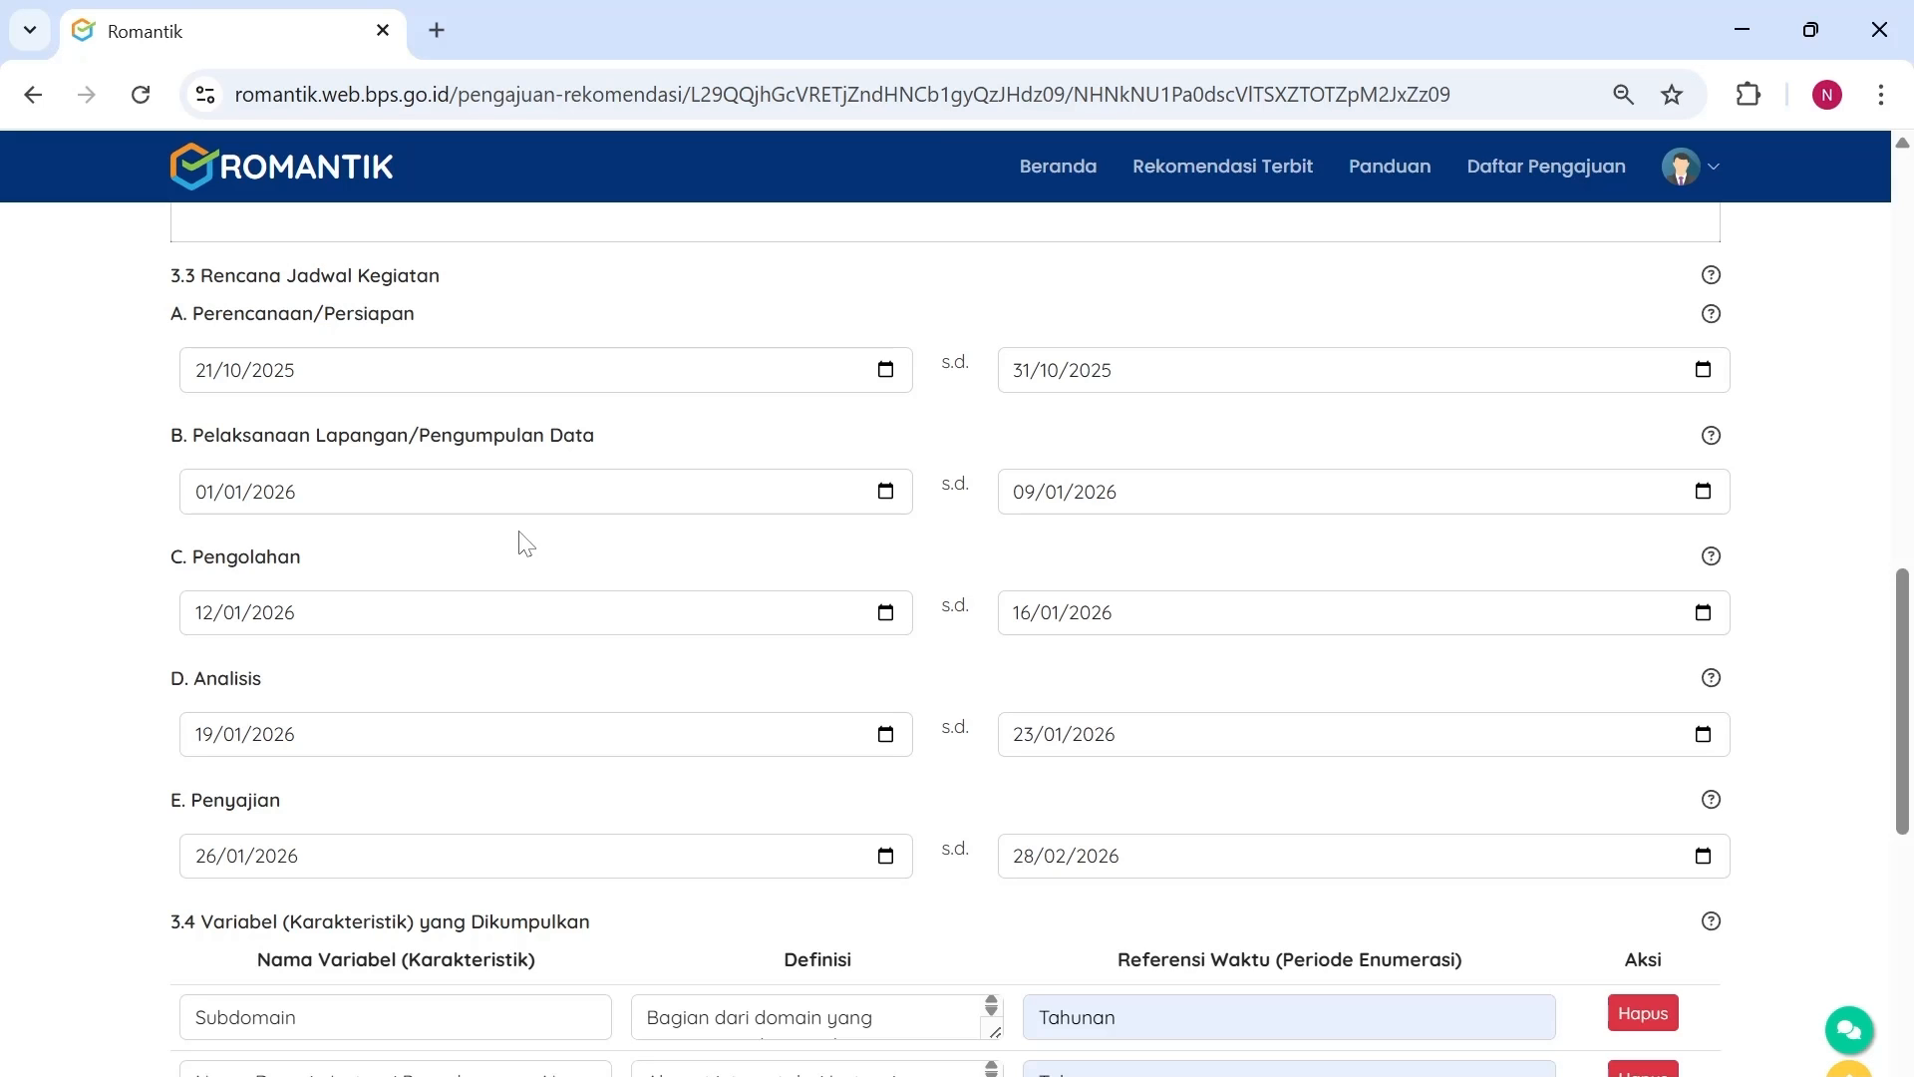
scroll(687, 587, down, 5)
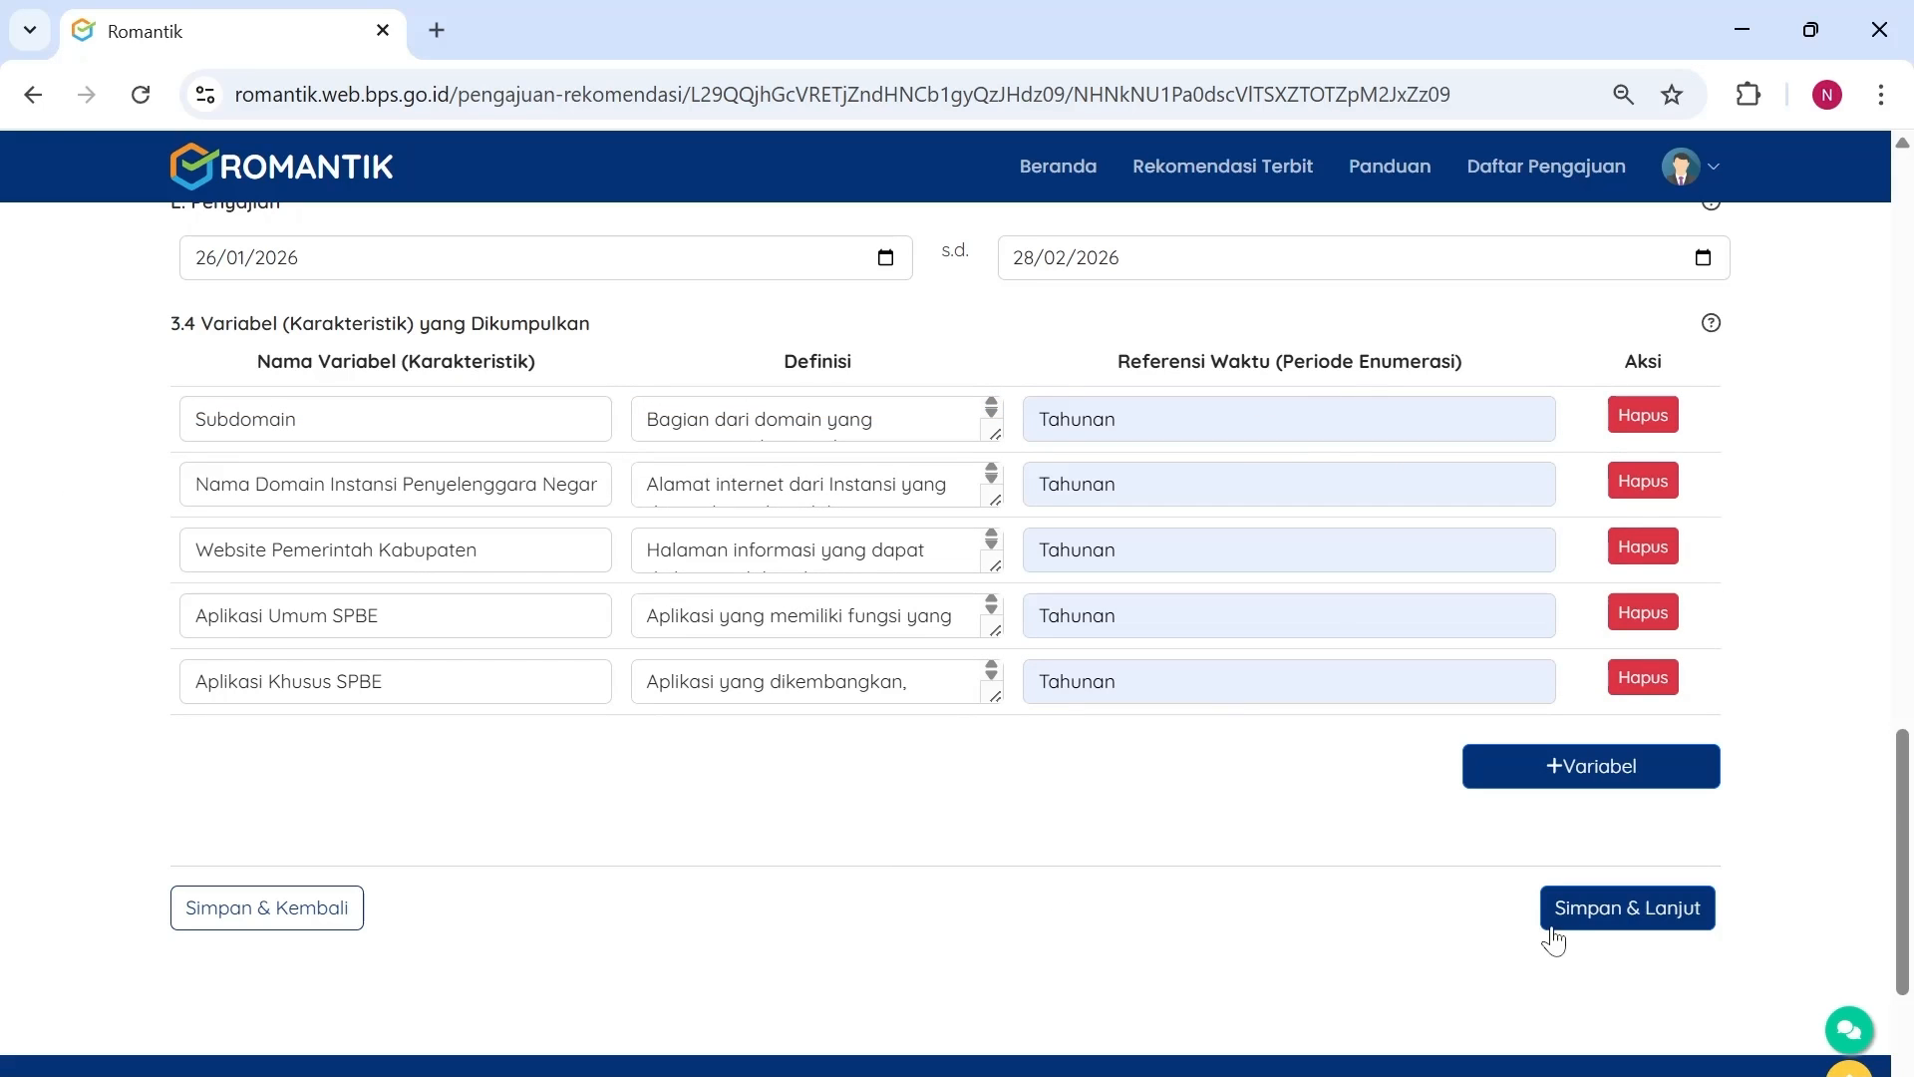
click(1635, 909)
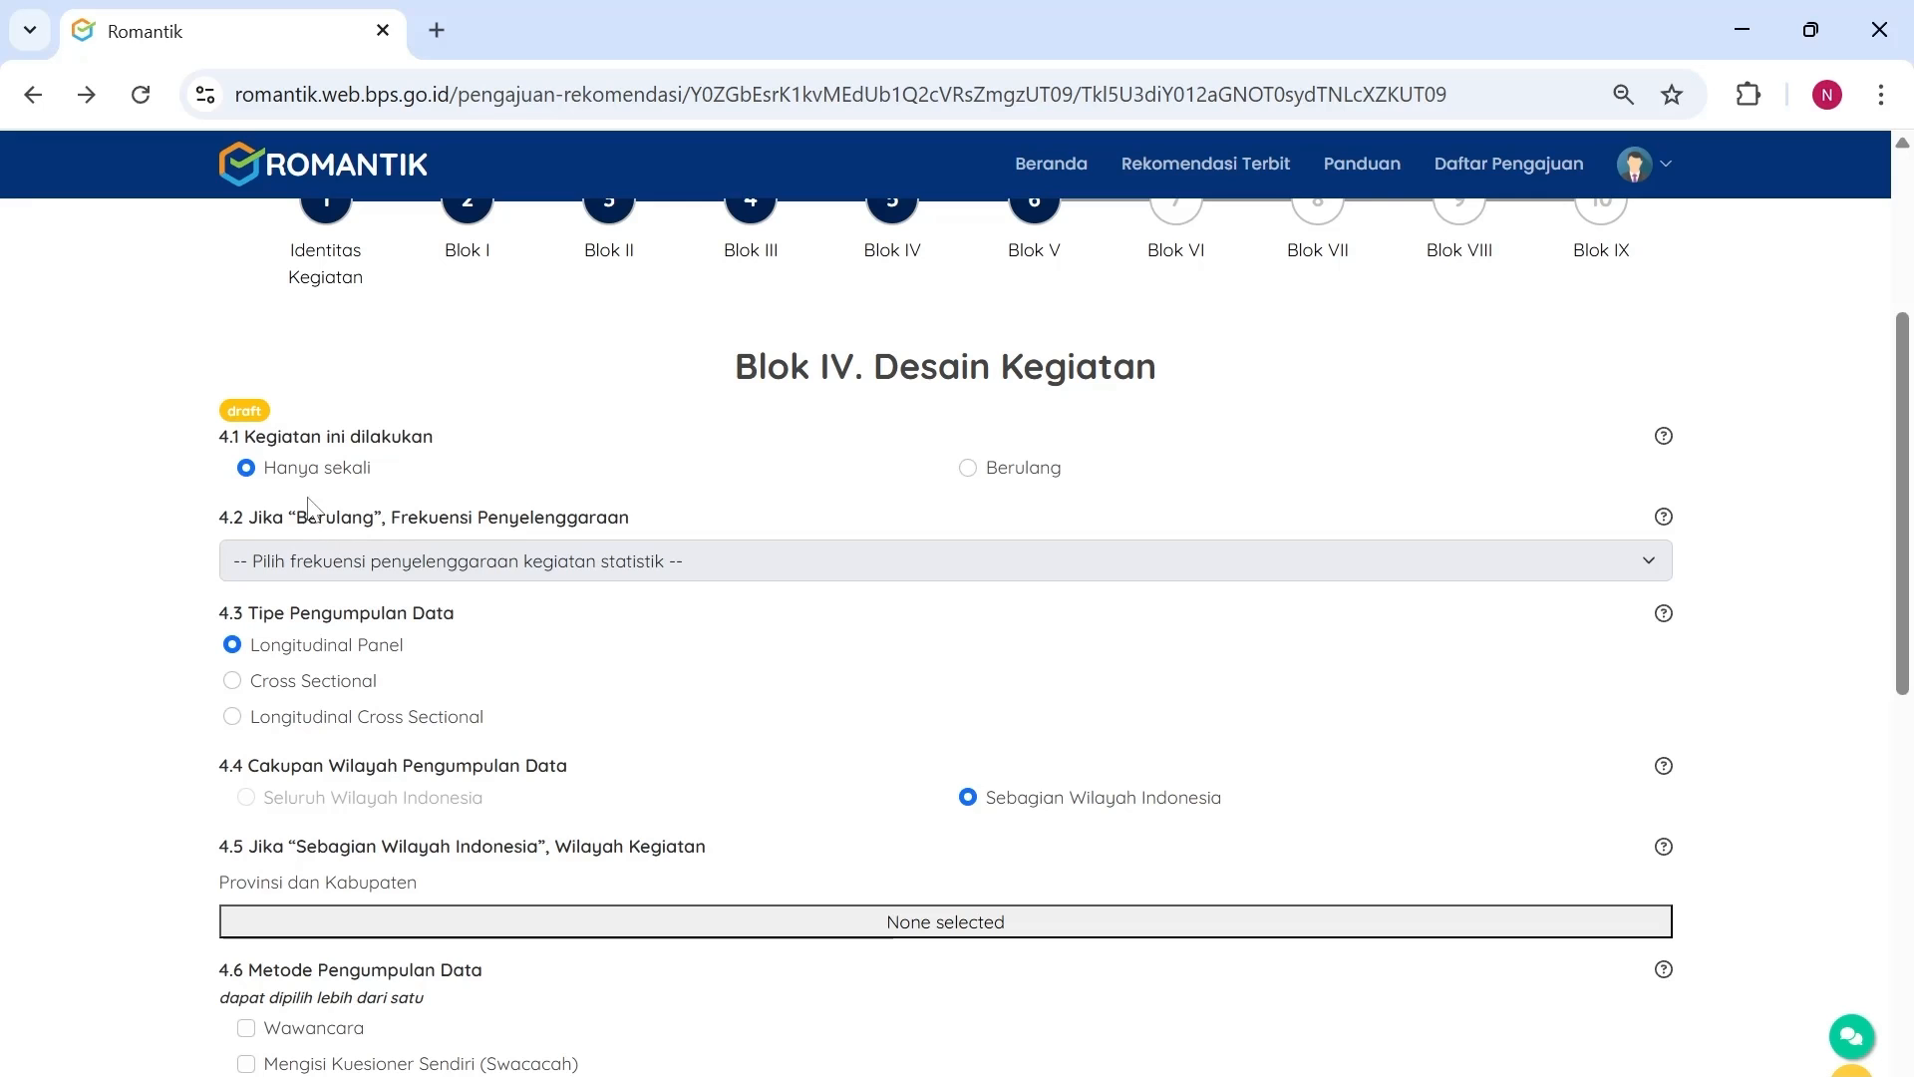
- Mark the activity in Blok IV as Berulang with a Tahunan frequency
click(1054, 471)
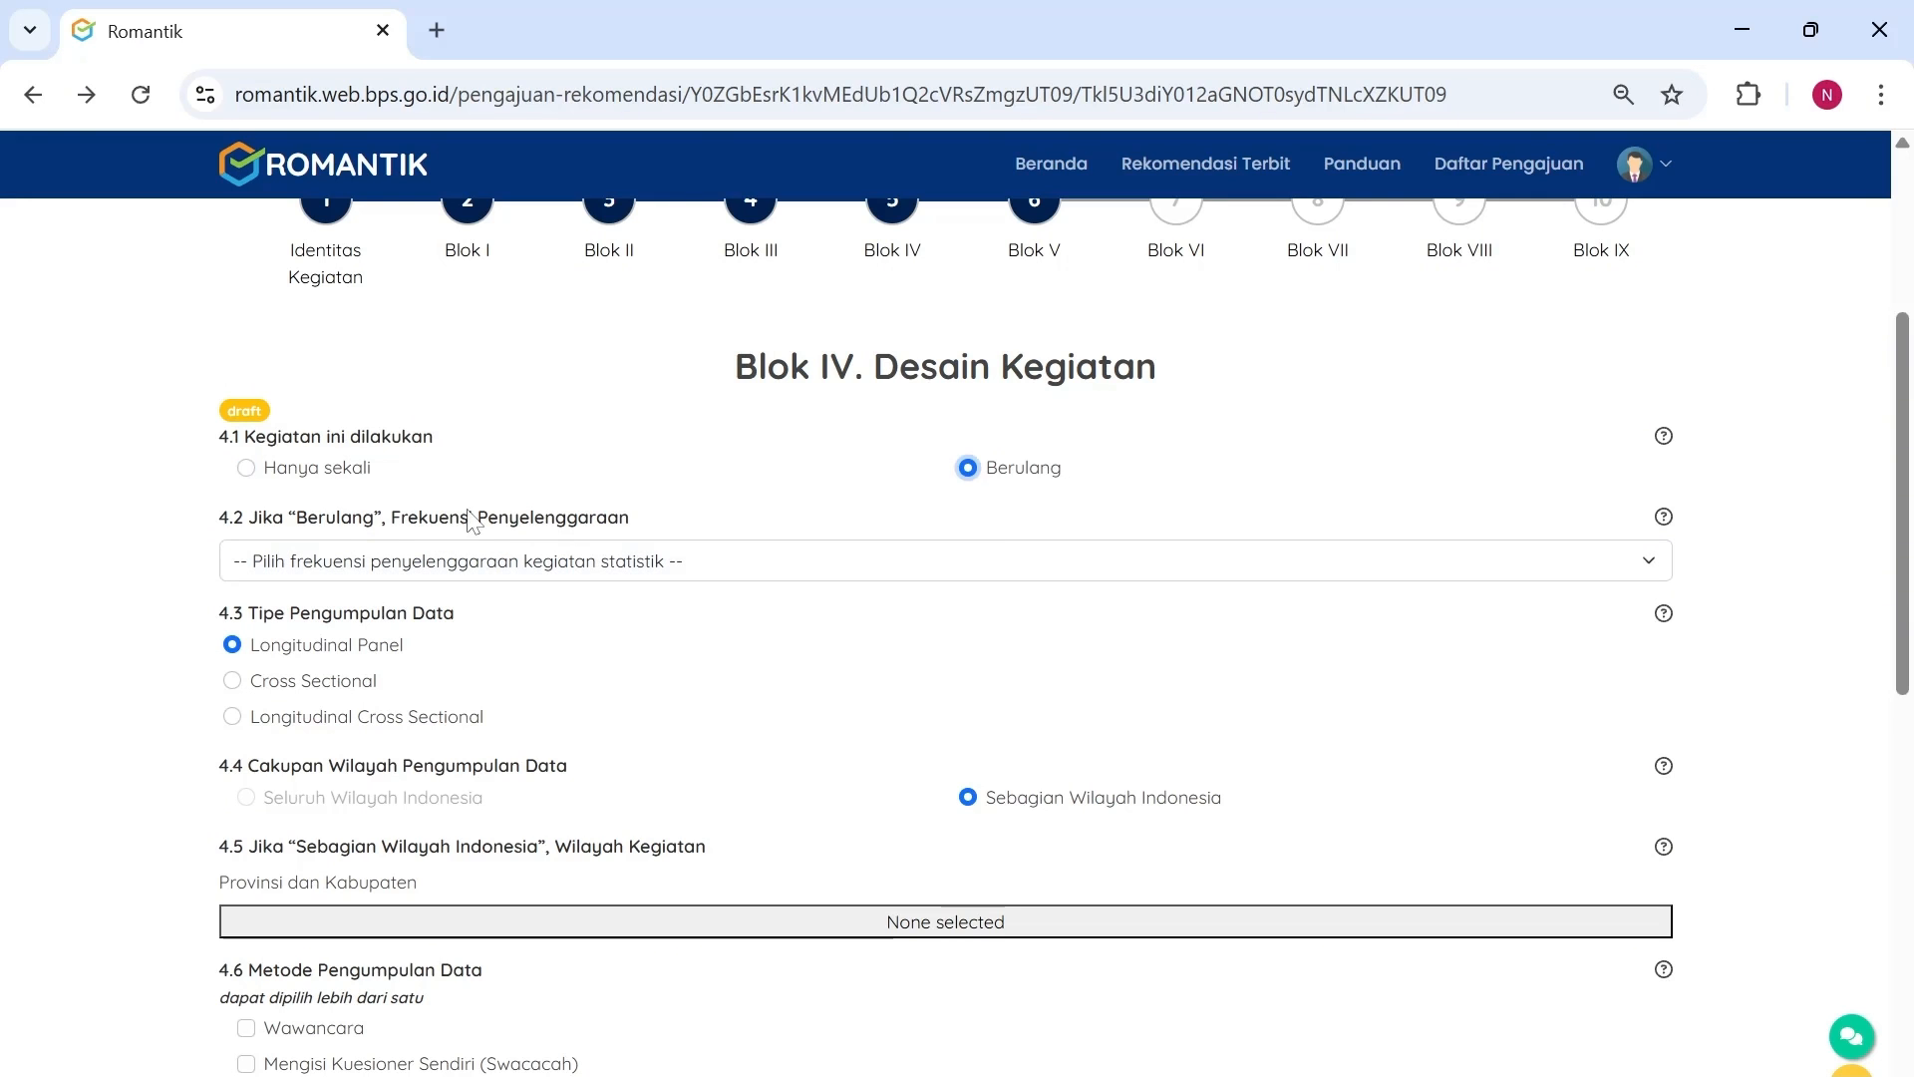
click(350, 482)
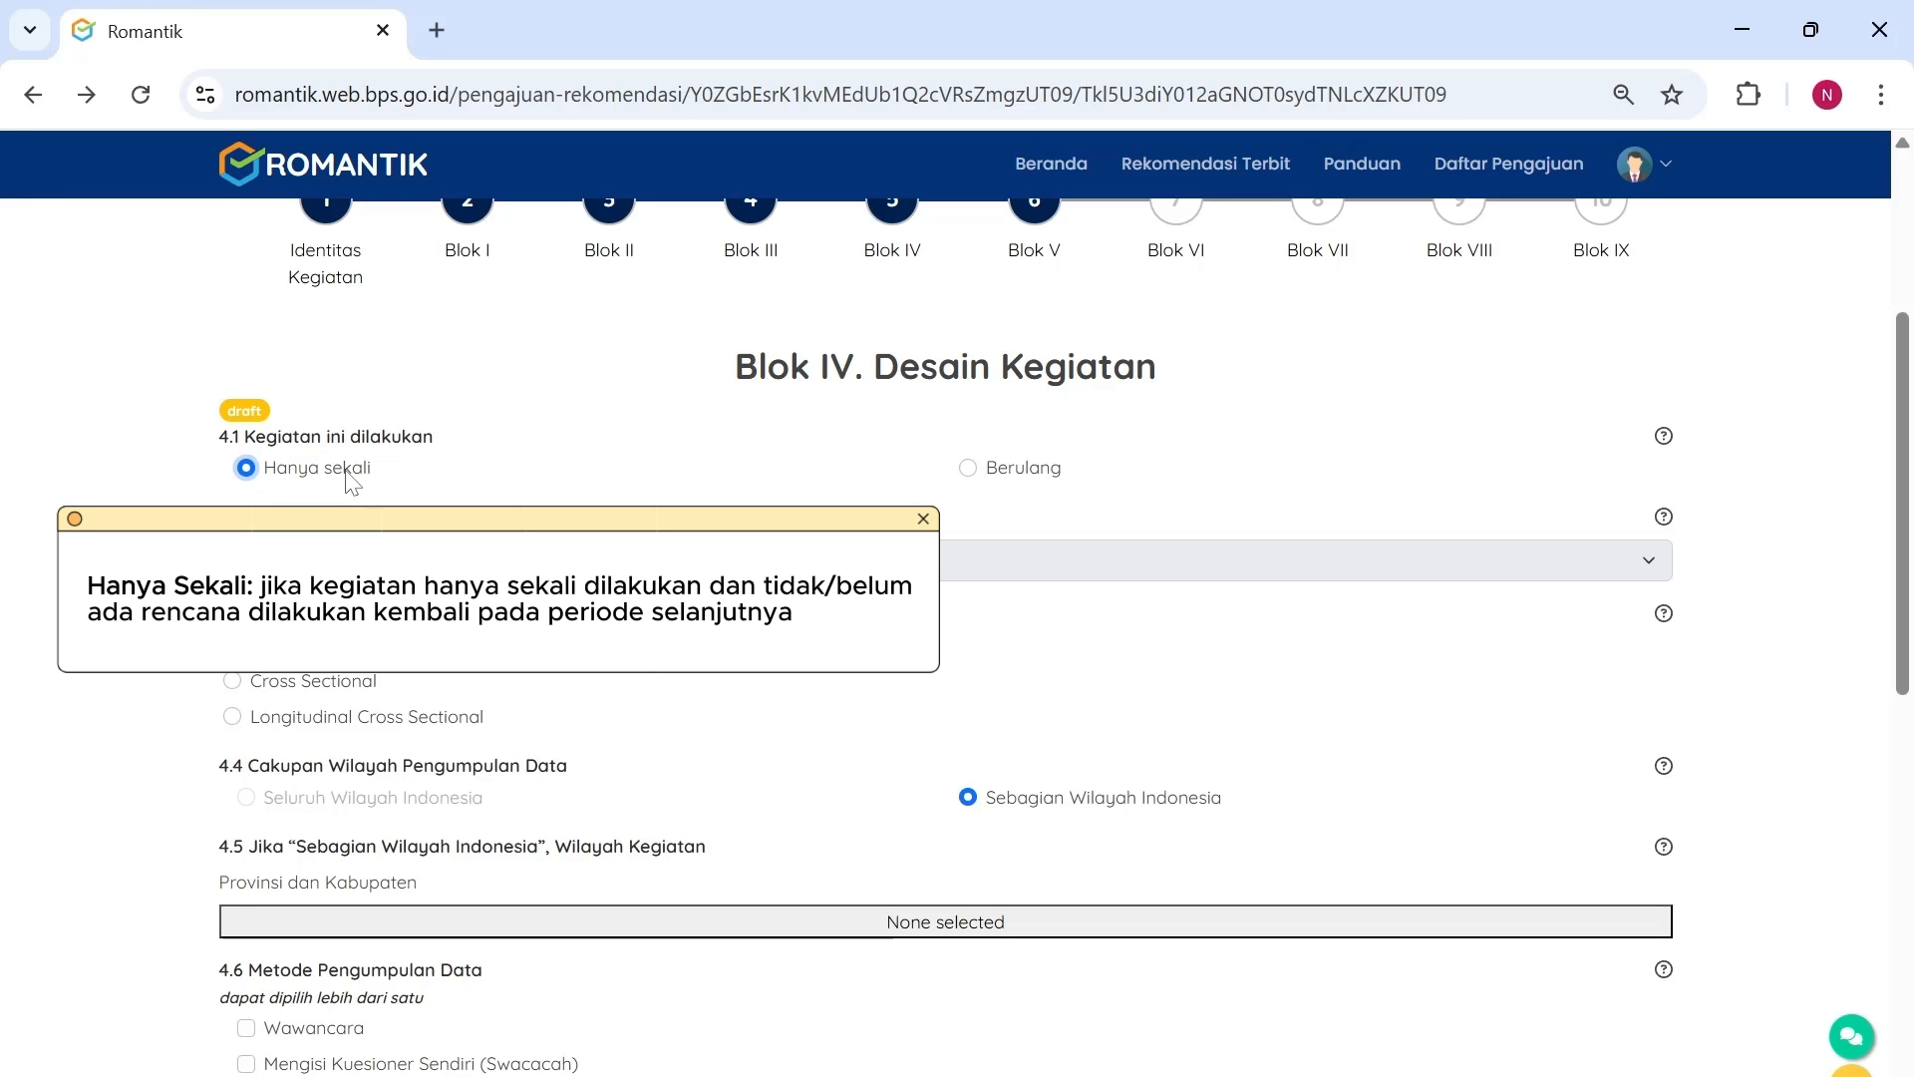
click(1059, 475)
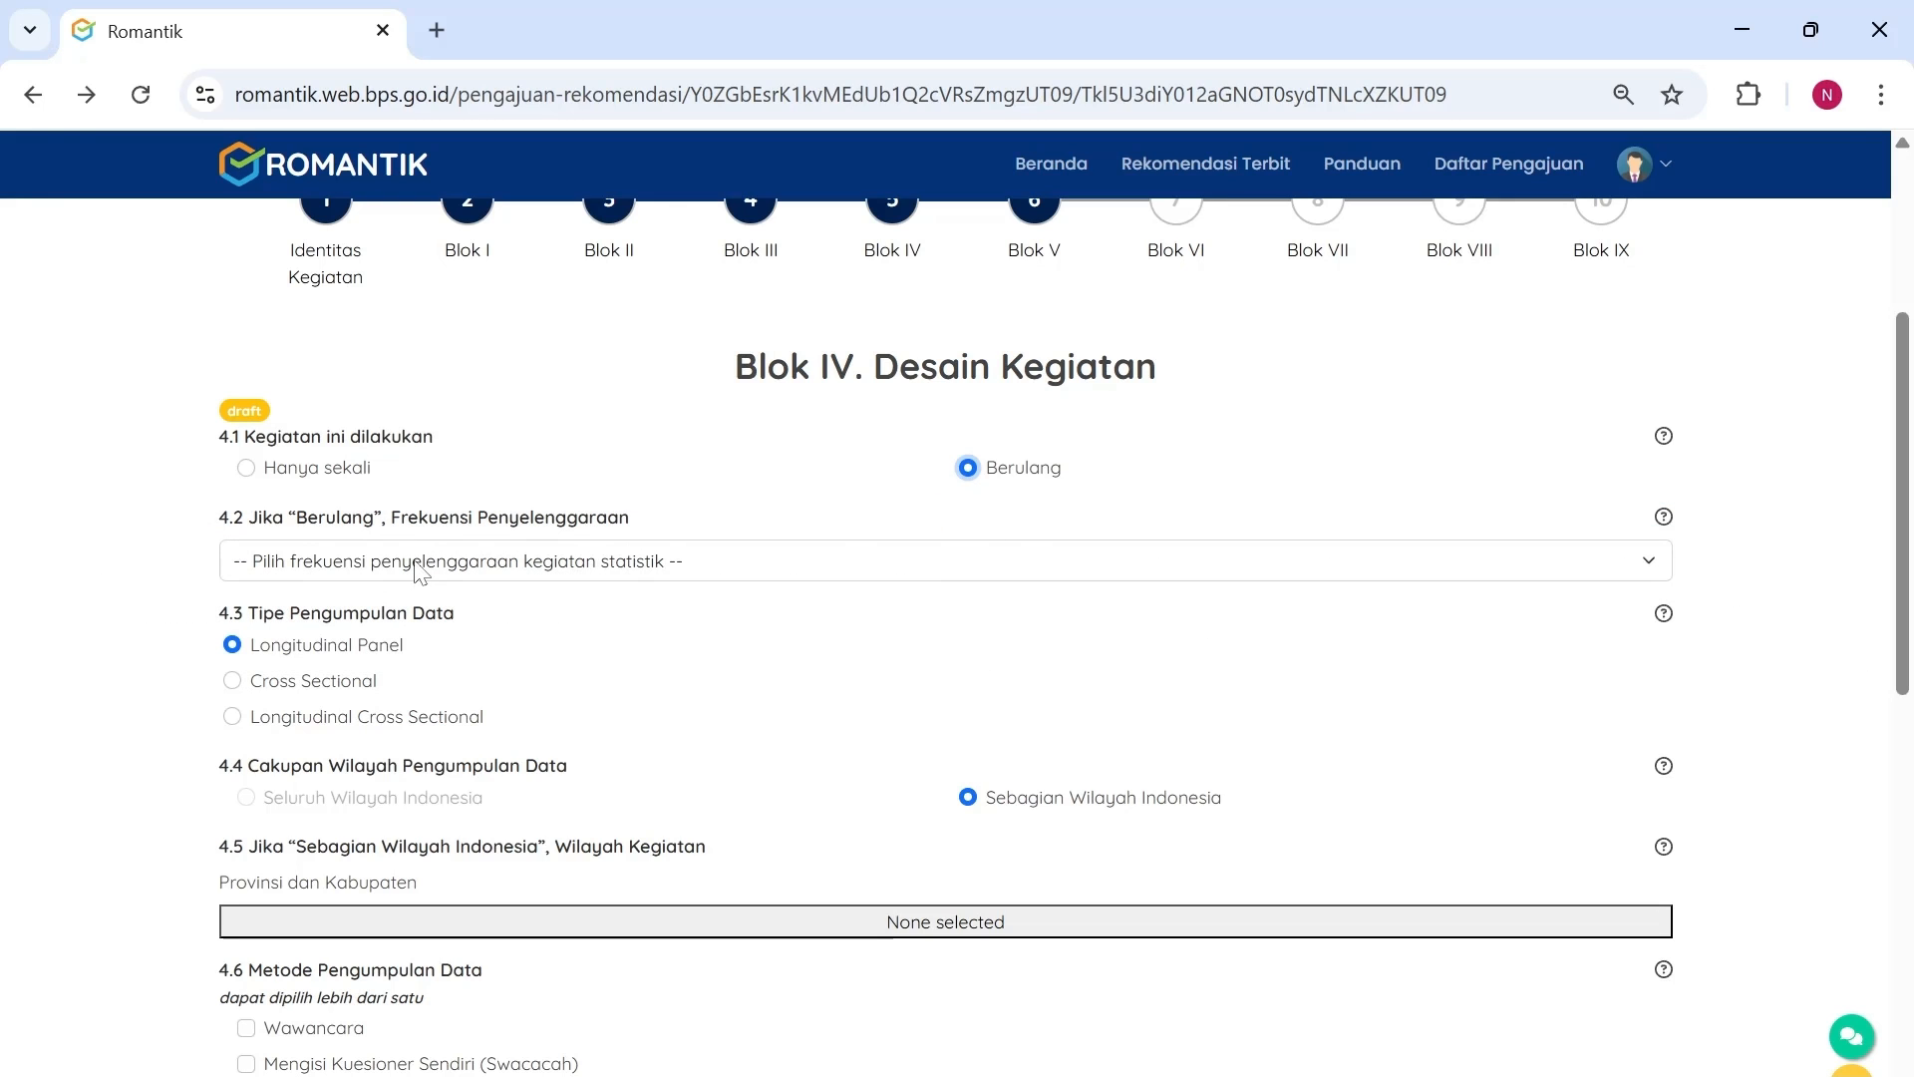
click(419, 570)
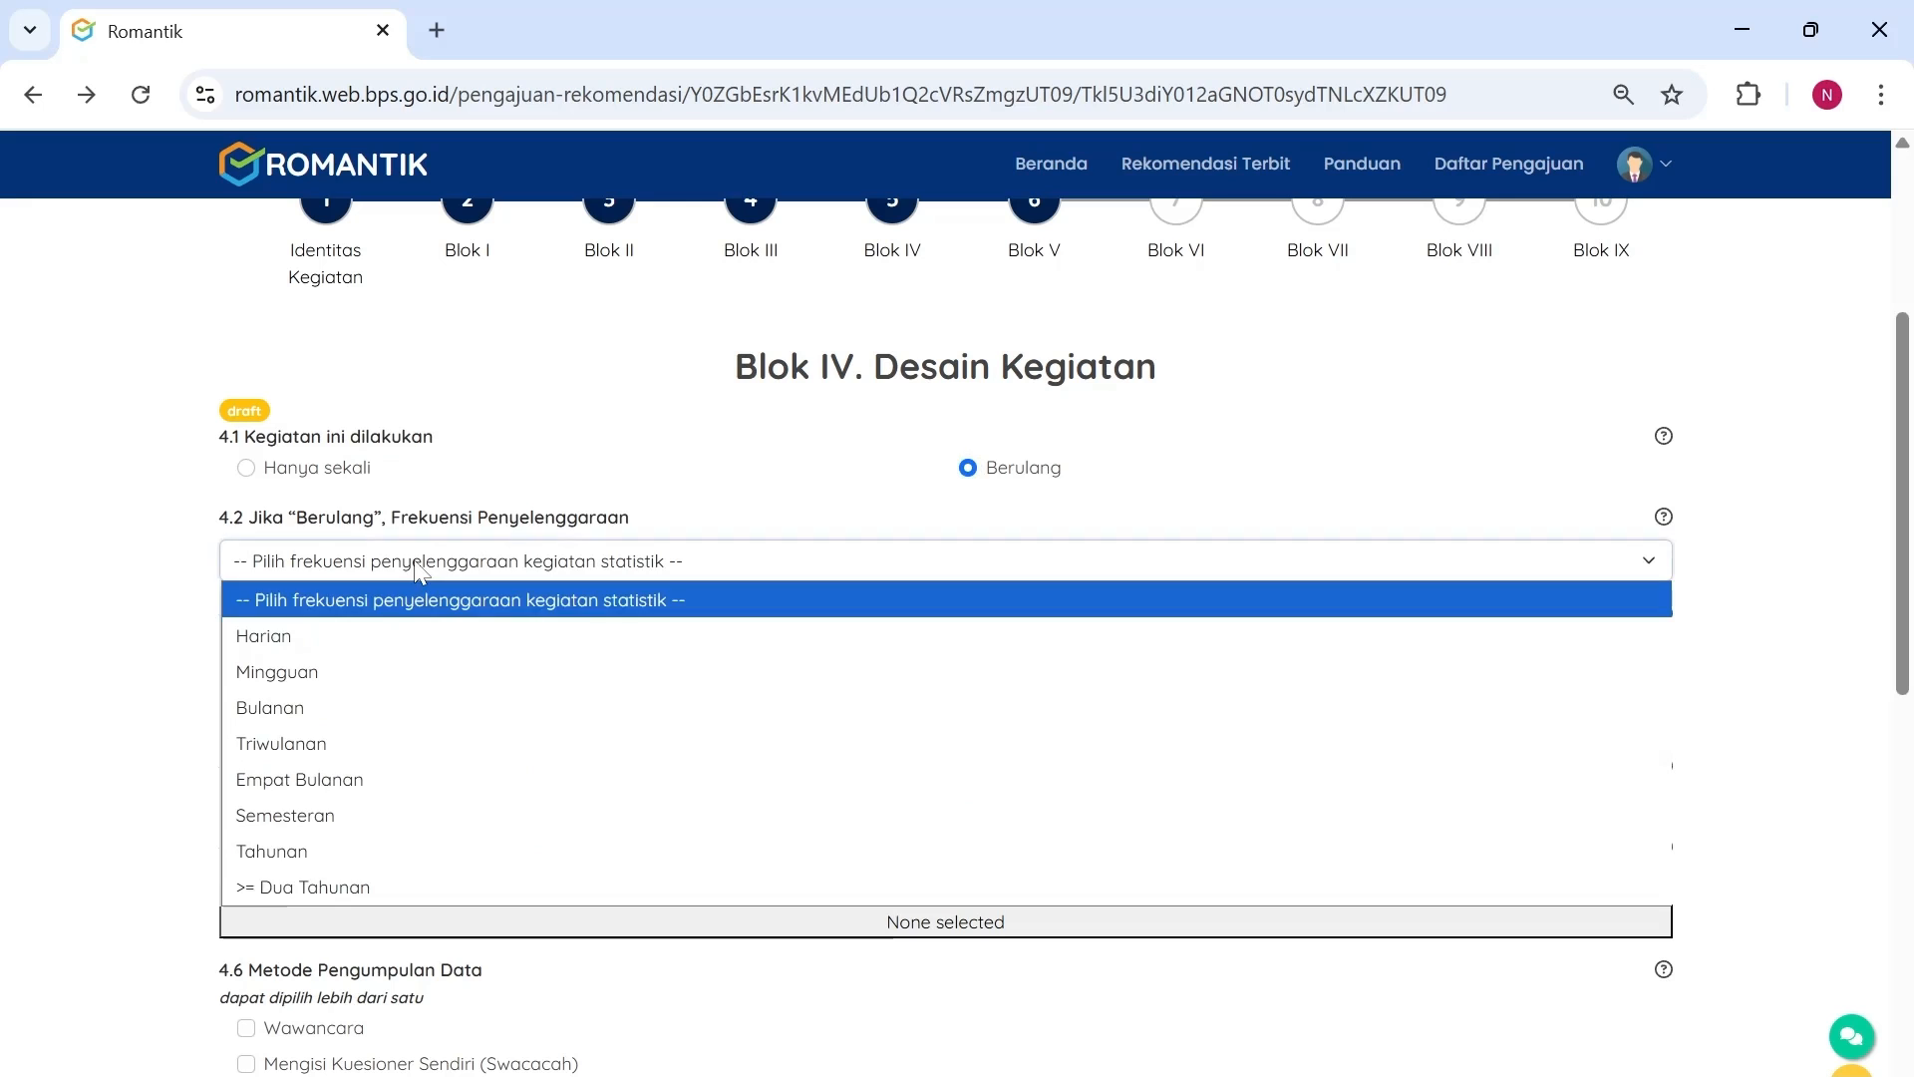
click(417, 863)
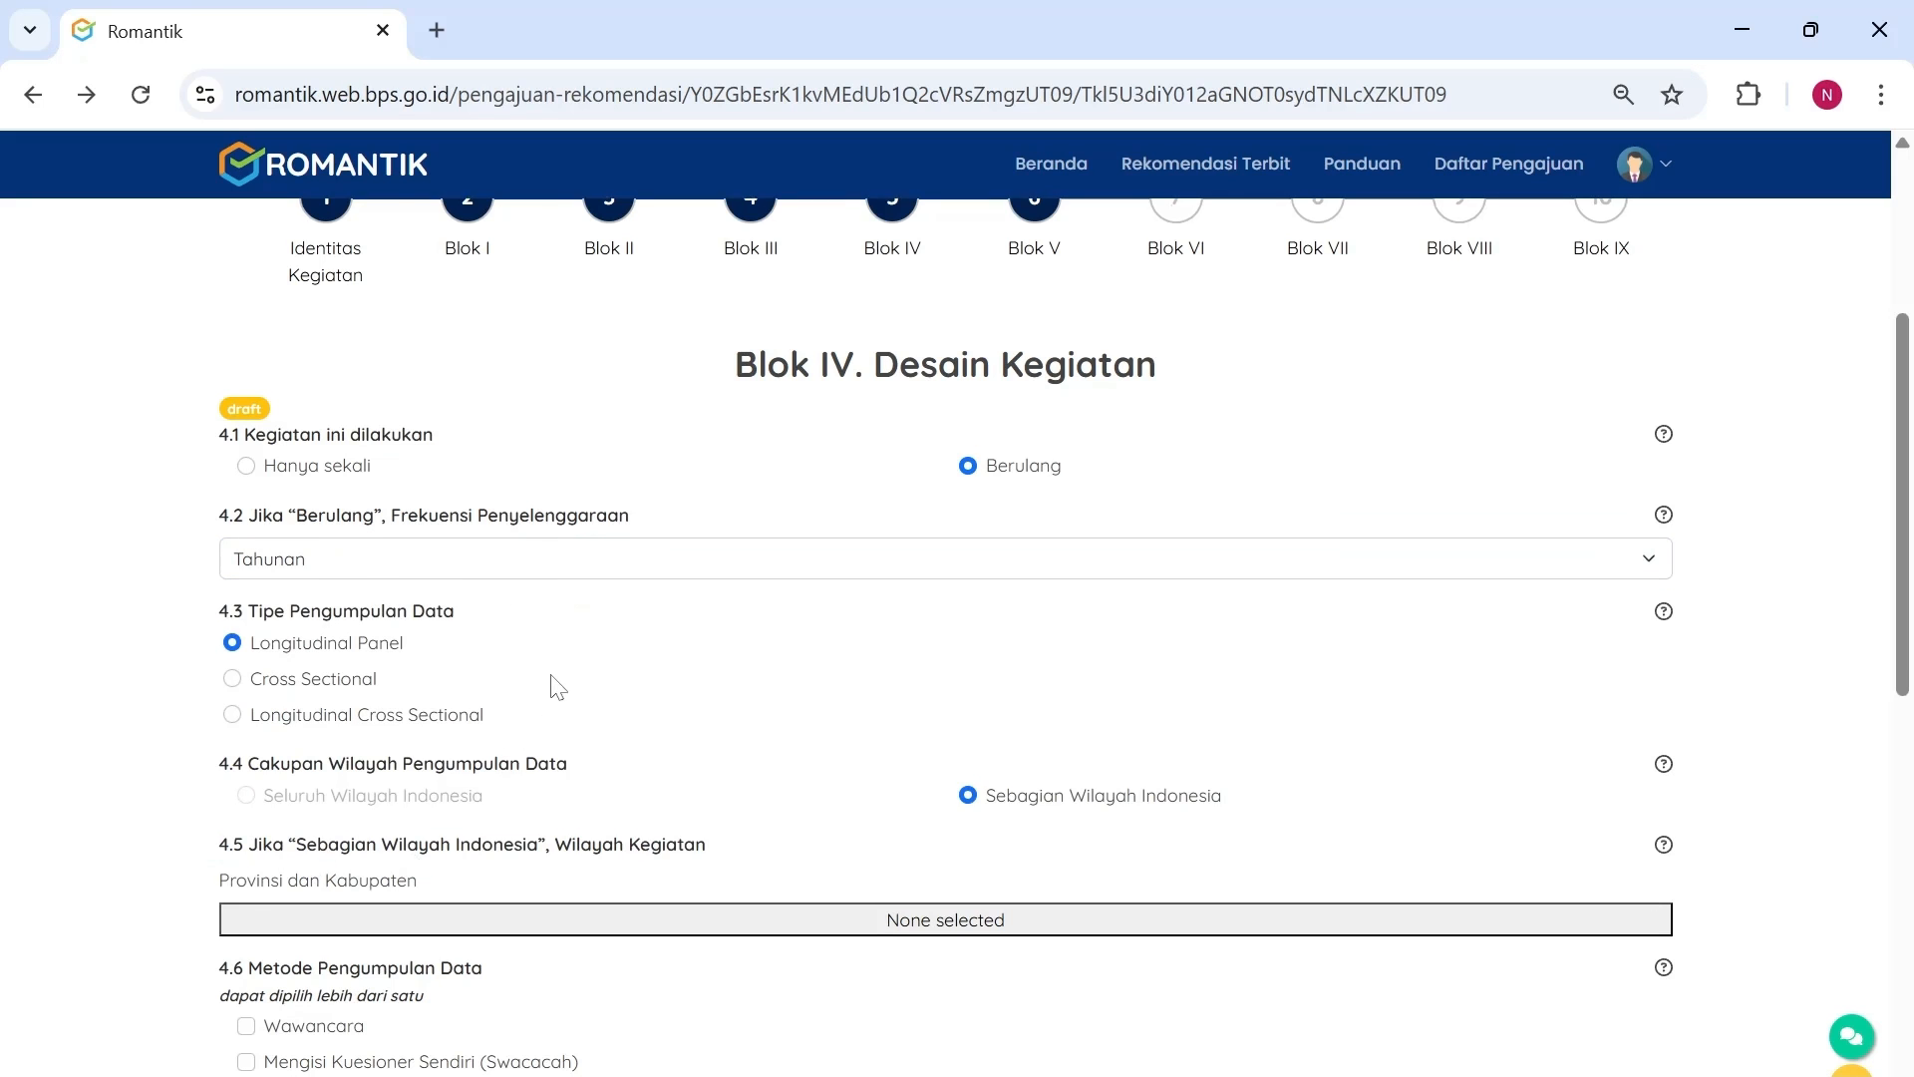
- Set the data collection type in 4.3 to Longitudinal Cross Sectional
scroll(552, 686, down, 1)
scroll(551, 686, down, 1)
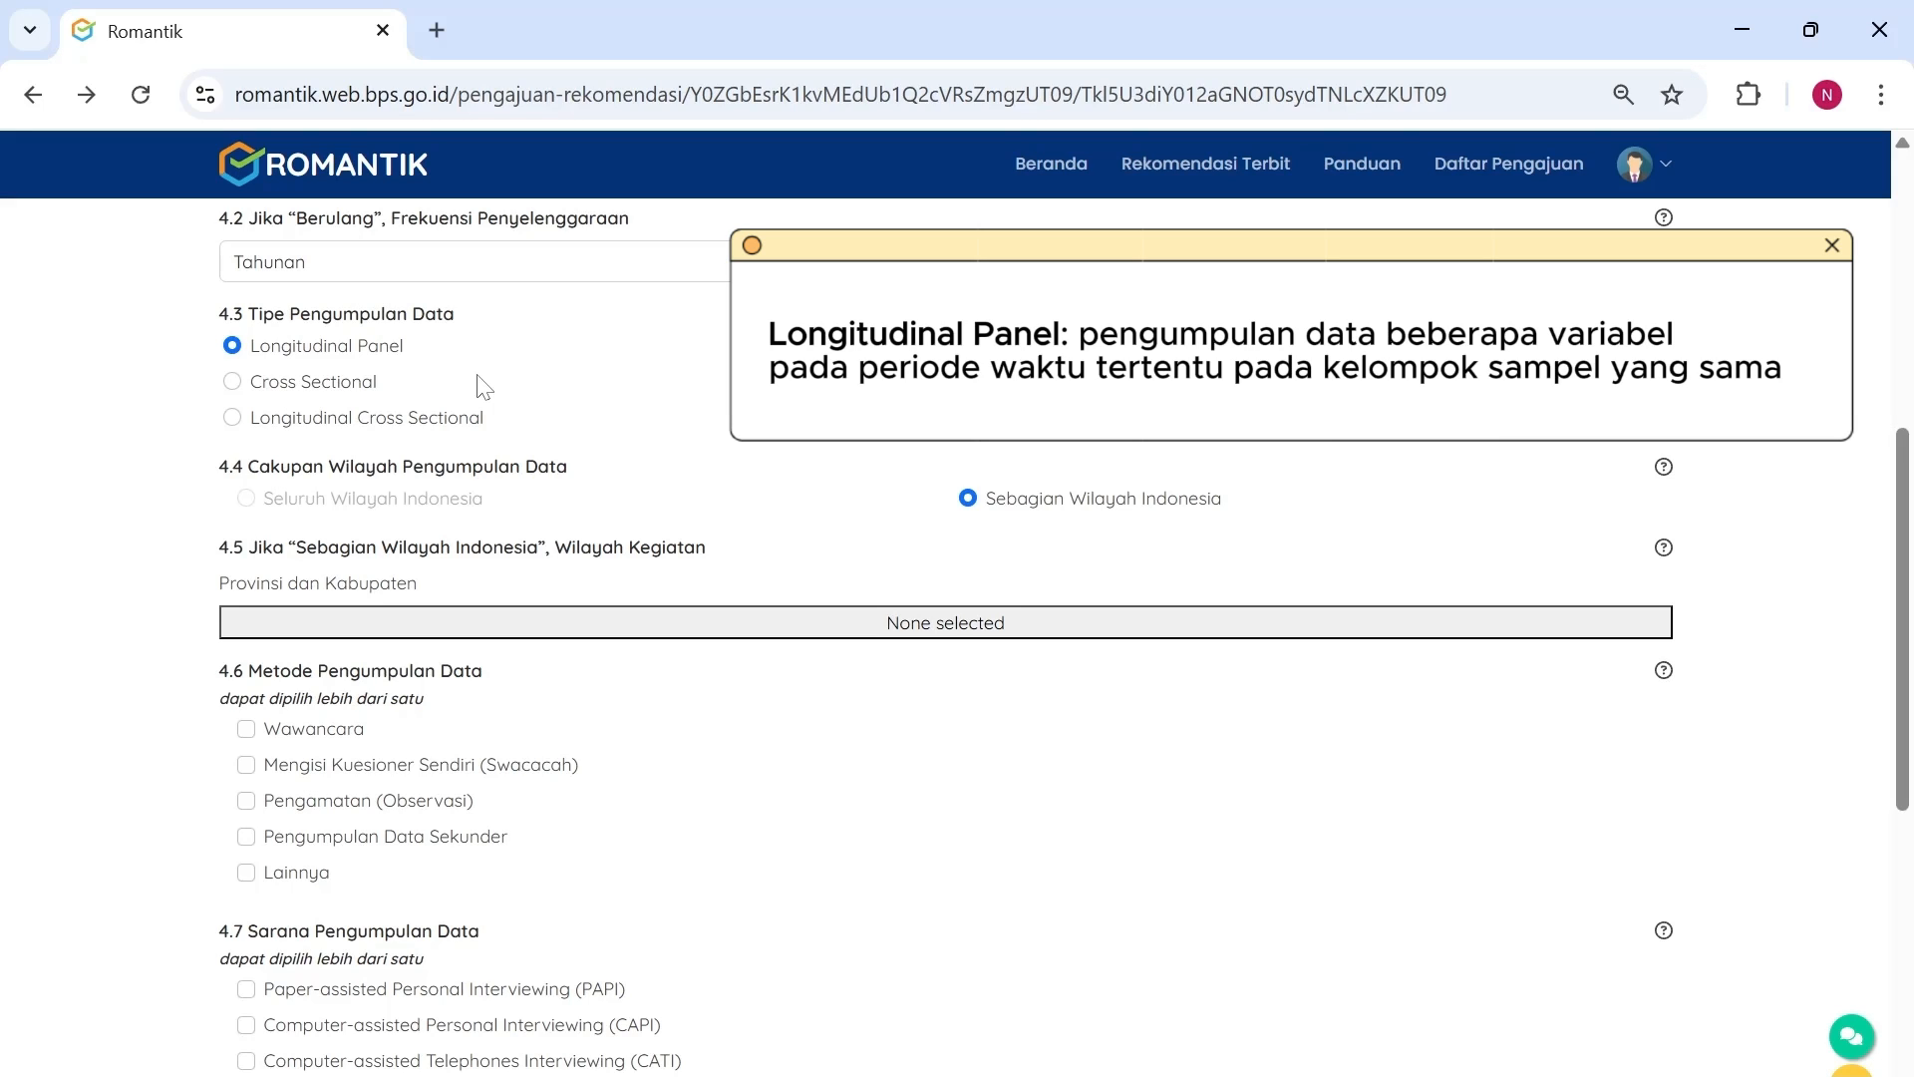
click(333, 397)
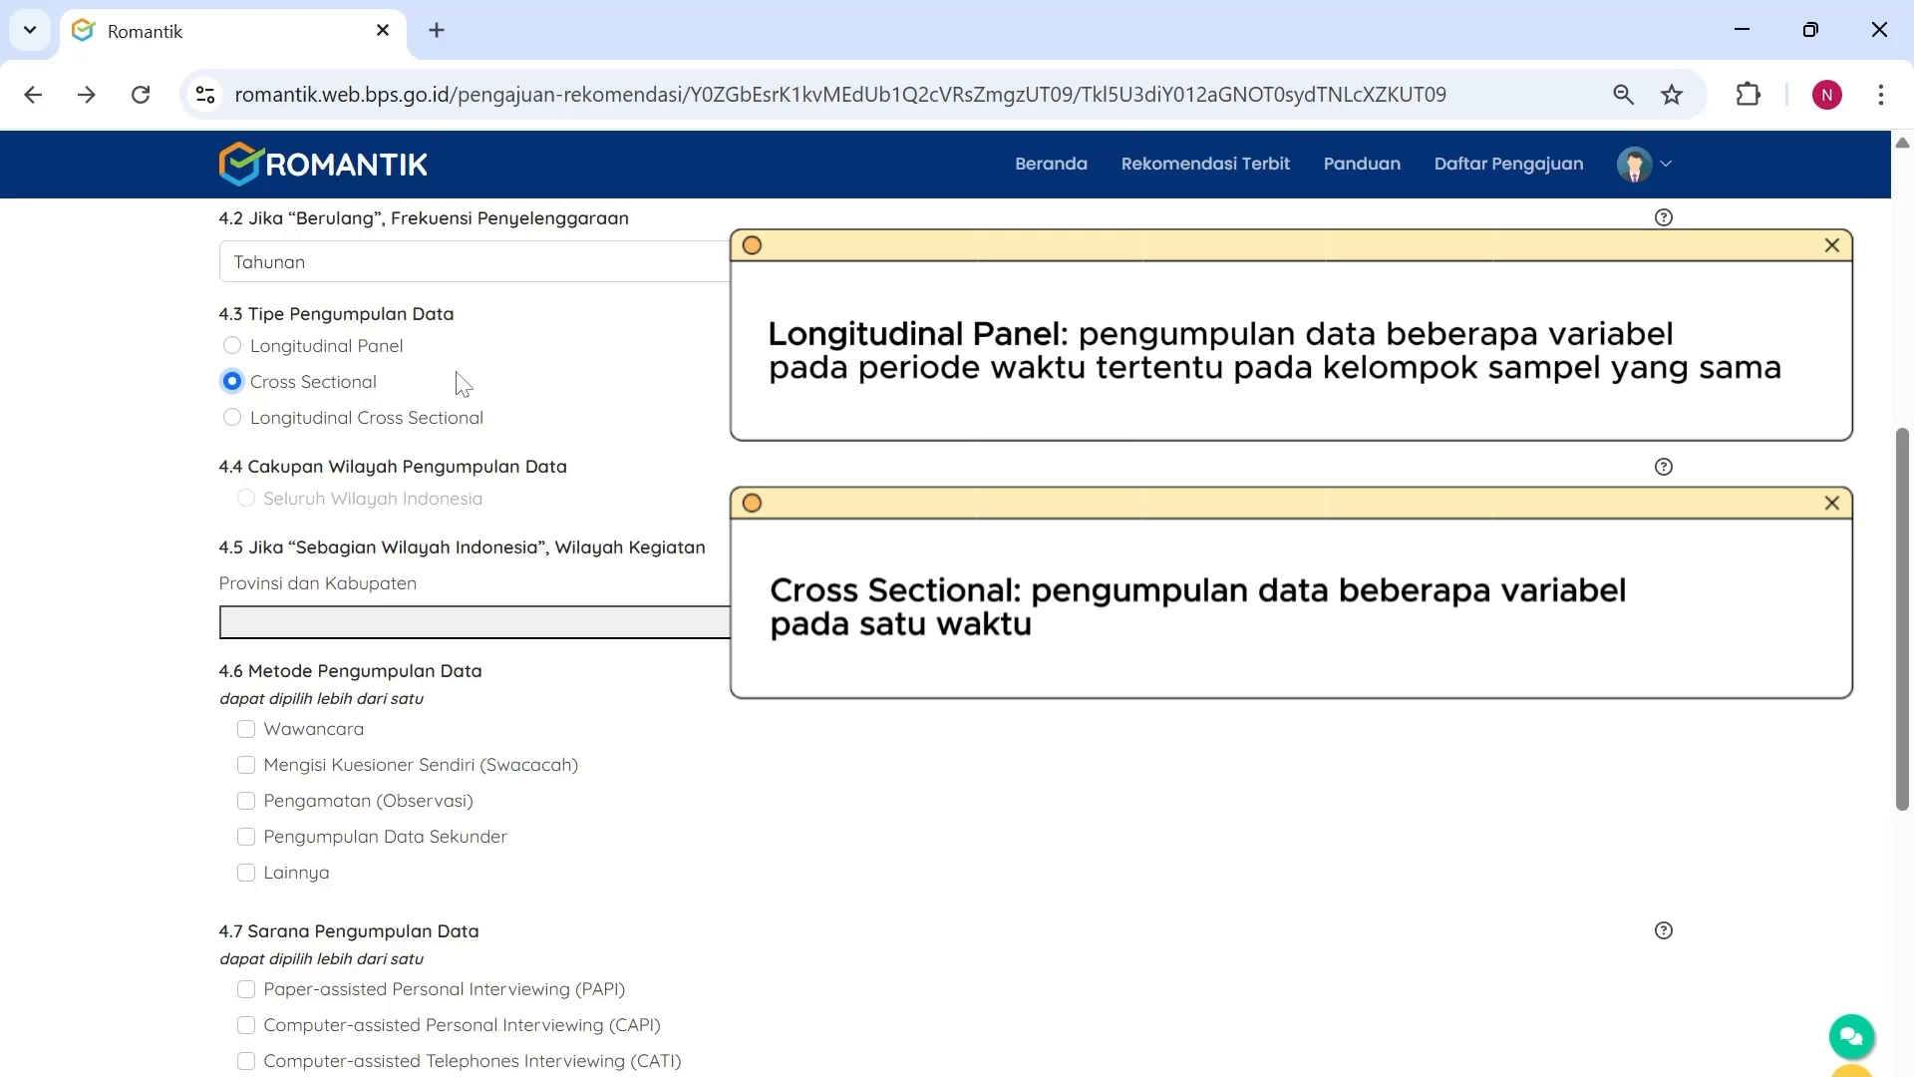
click(448, 421)
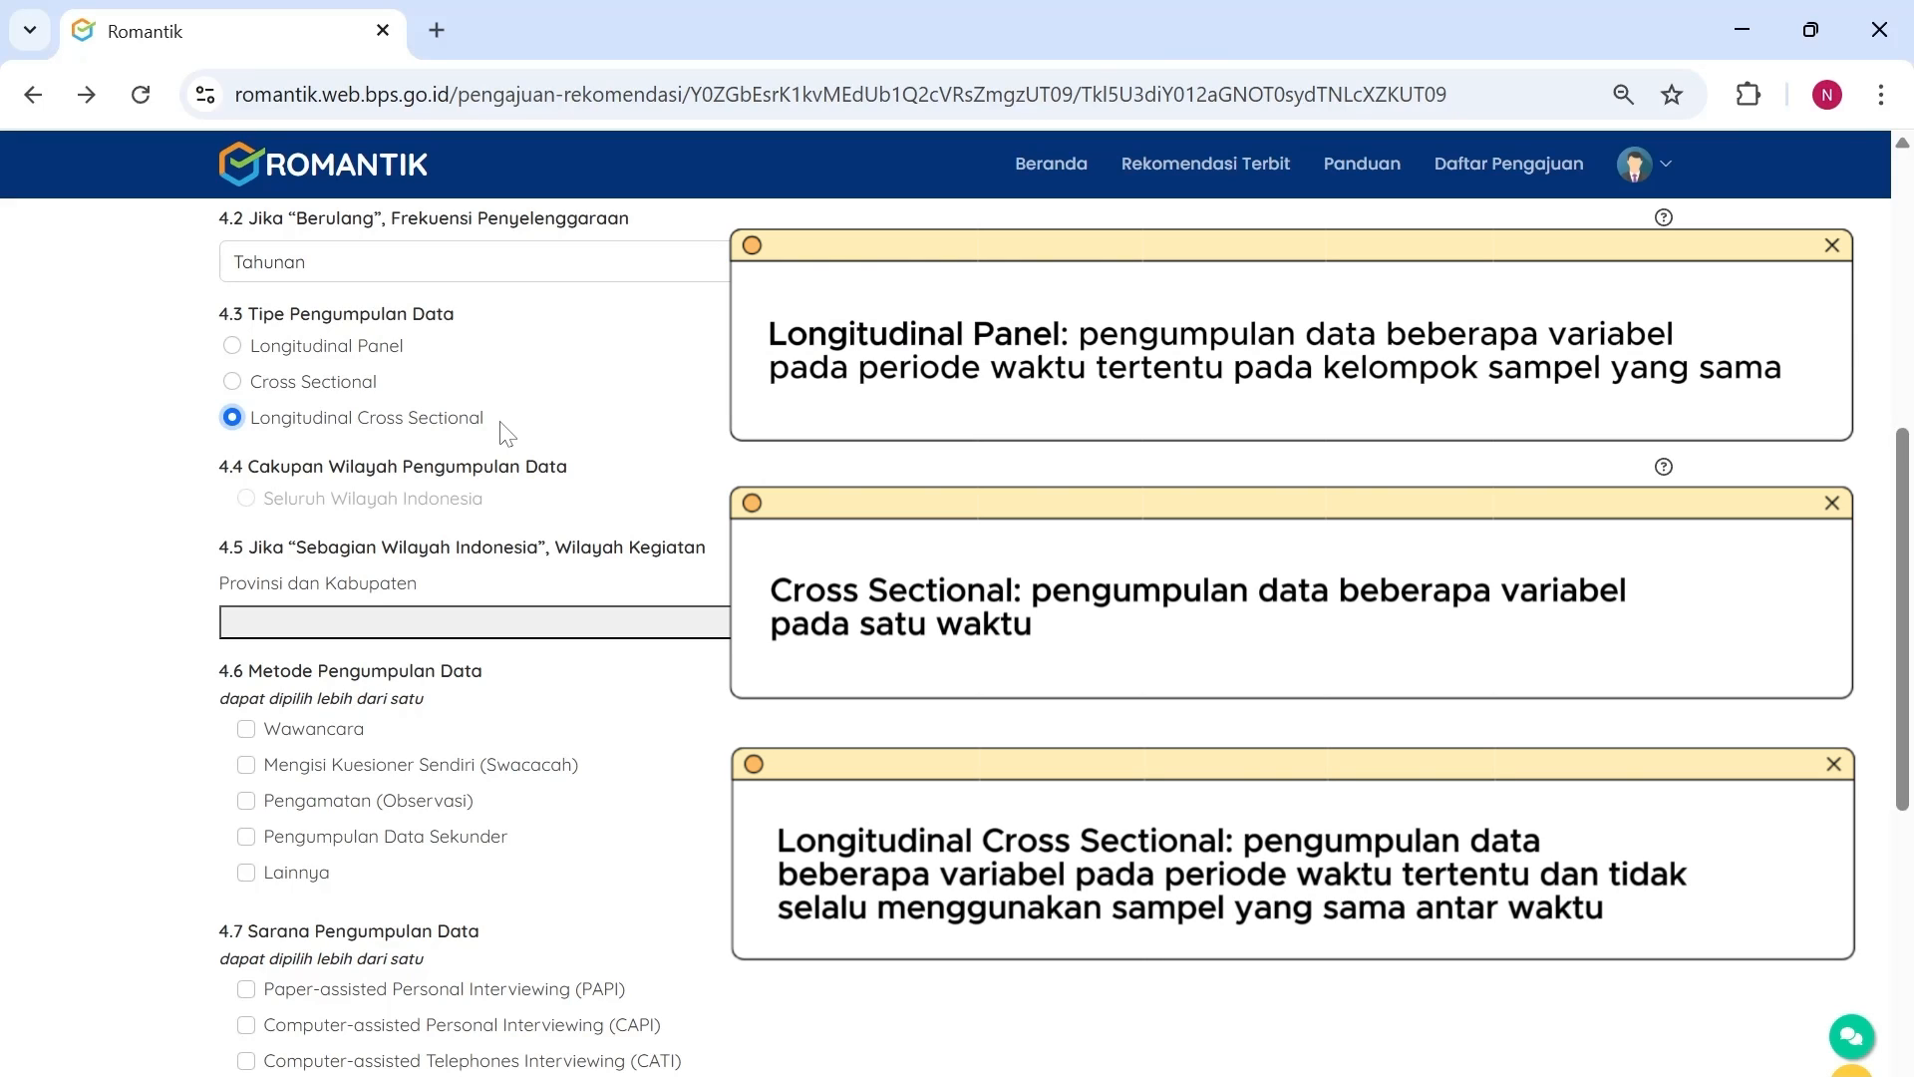
- Change the data collection type in 4.3 to Cross Sectional
click(400, 351)
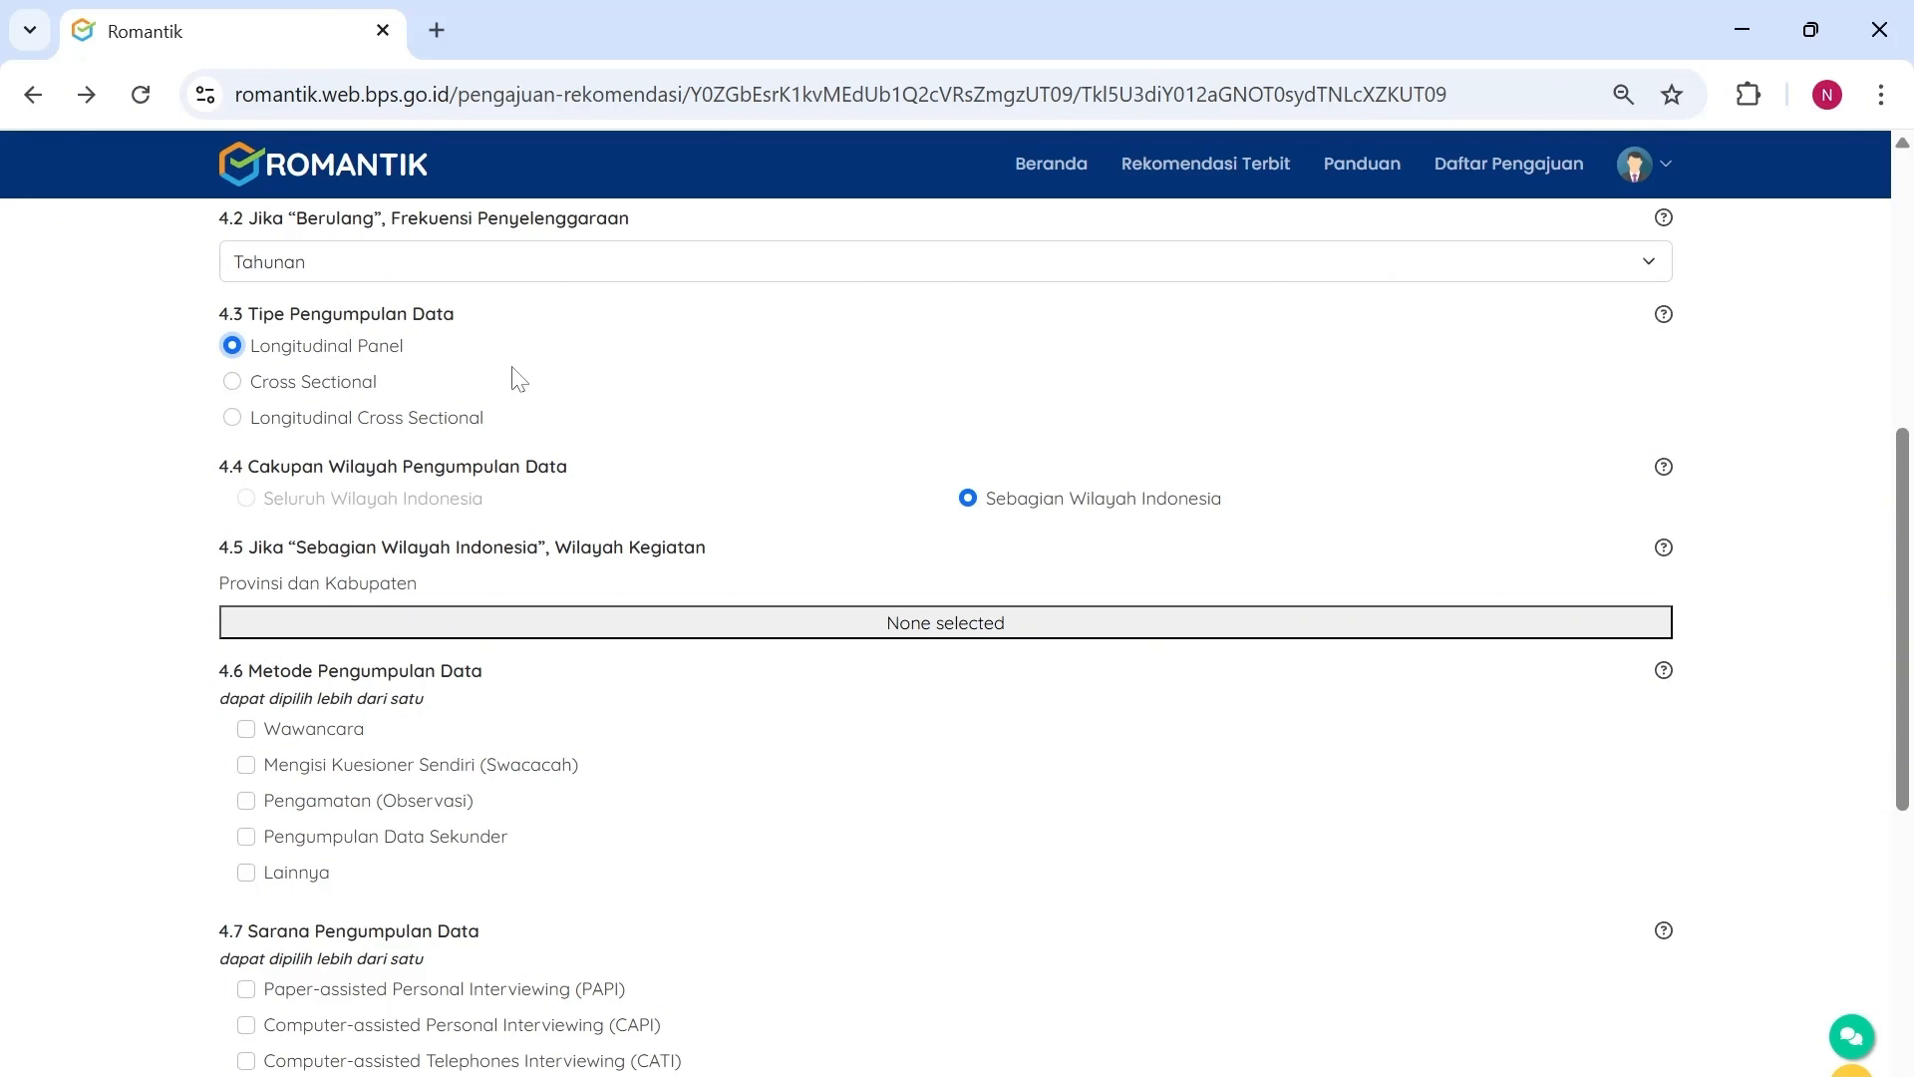
click(465, 421)
click(377, 387)
- Choose KABUPATEN KAPUAS HULU as the activity area in 4.5
scroll(556, 458, down, 2)
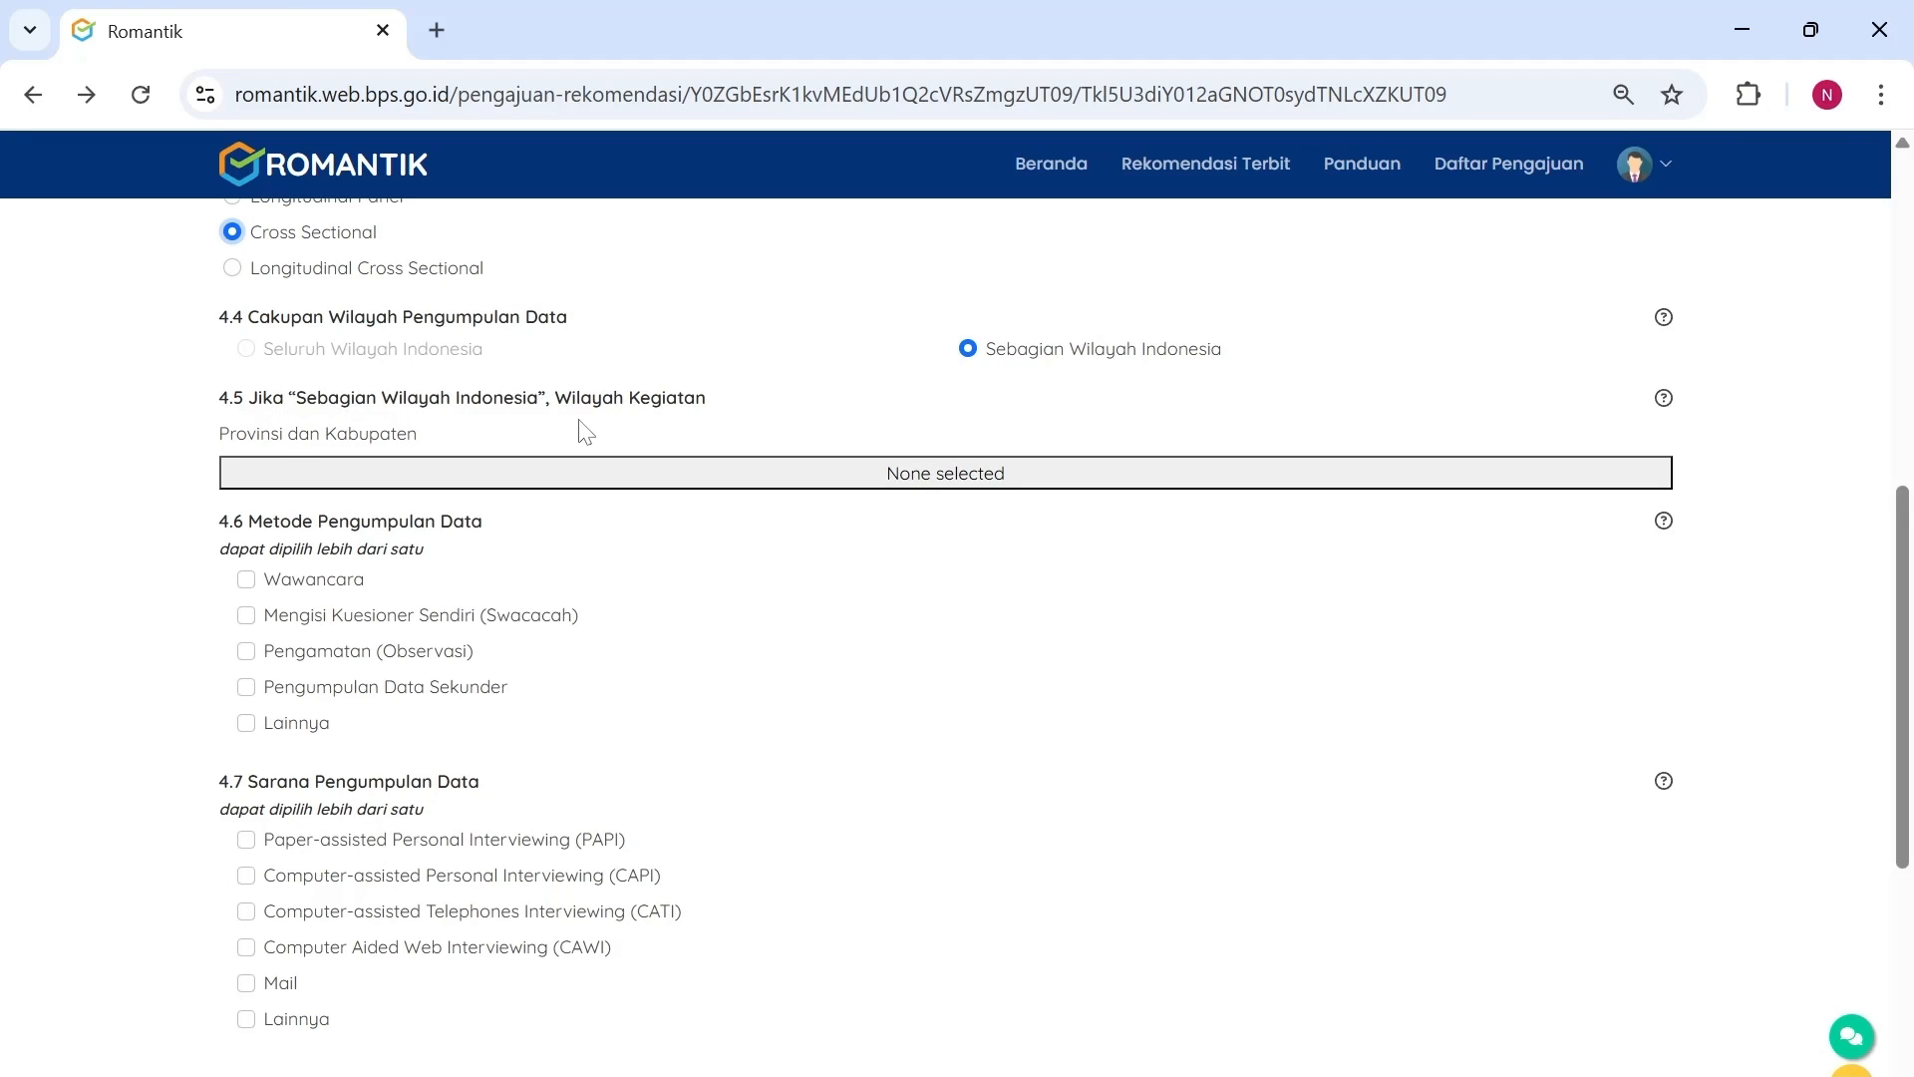
click(875, 484)
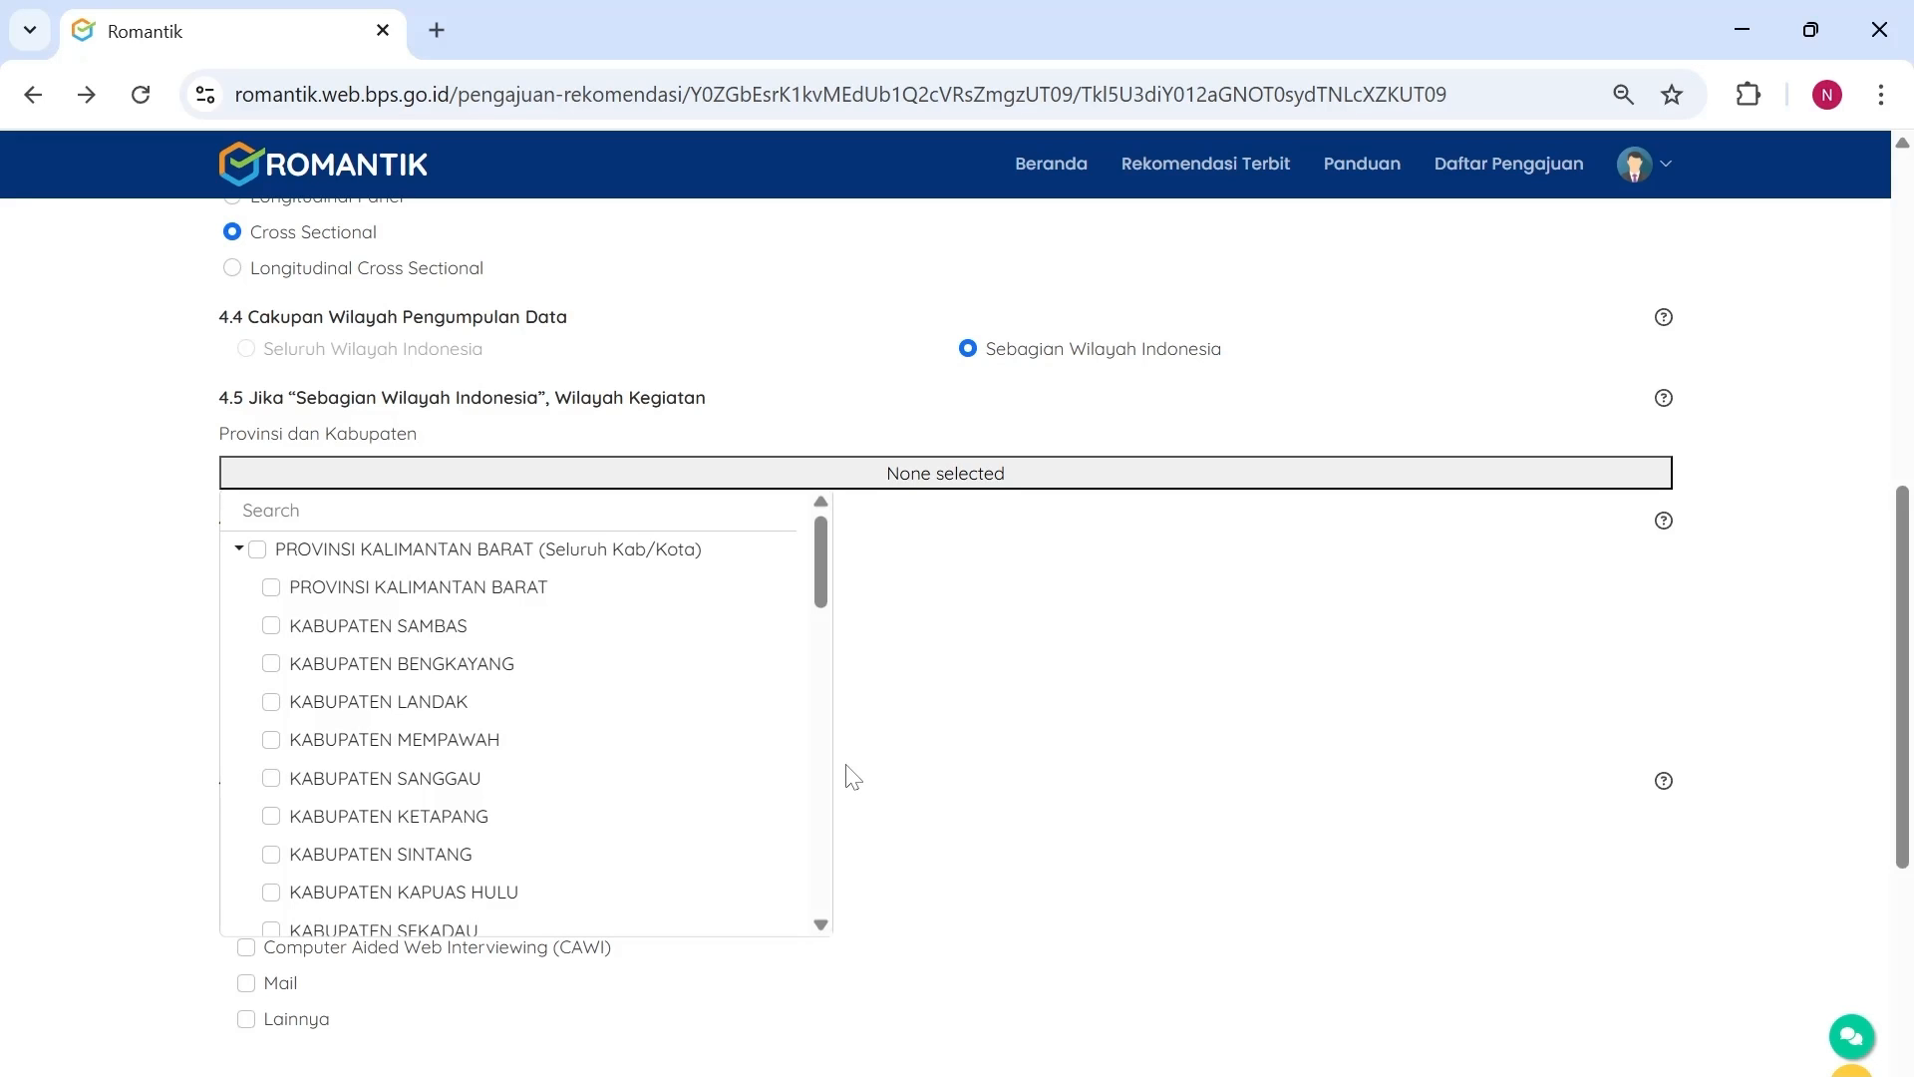
click(673, 892)
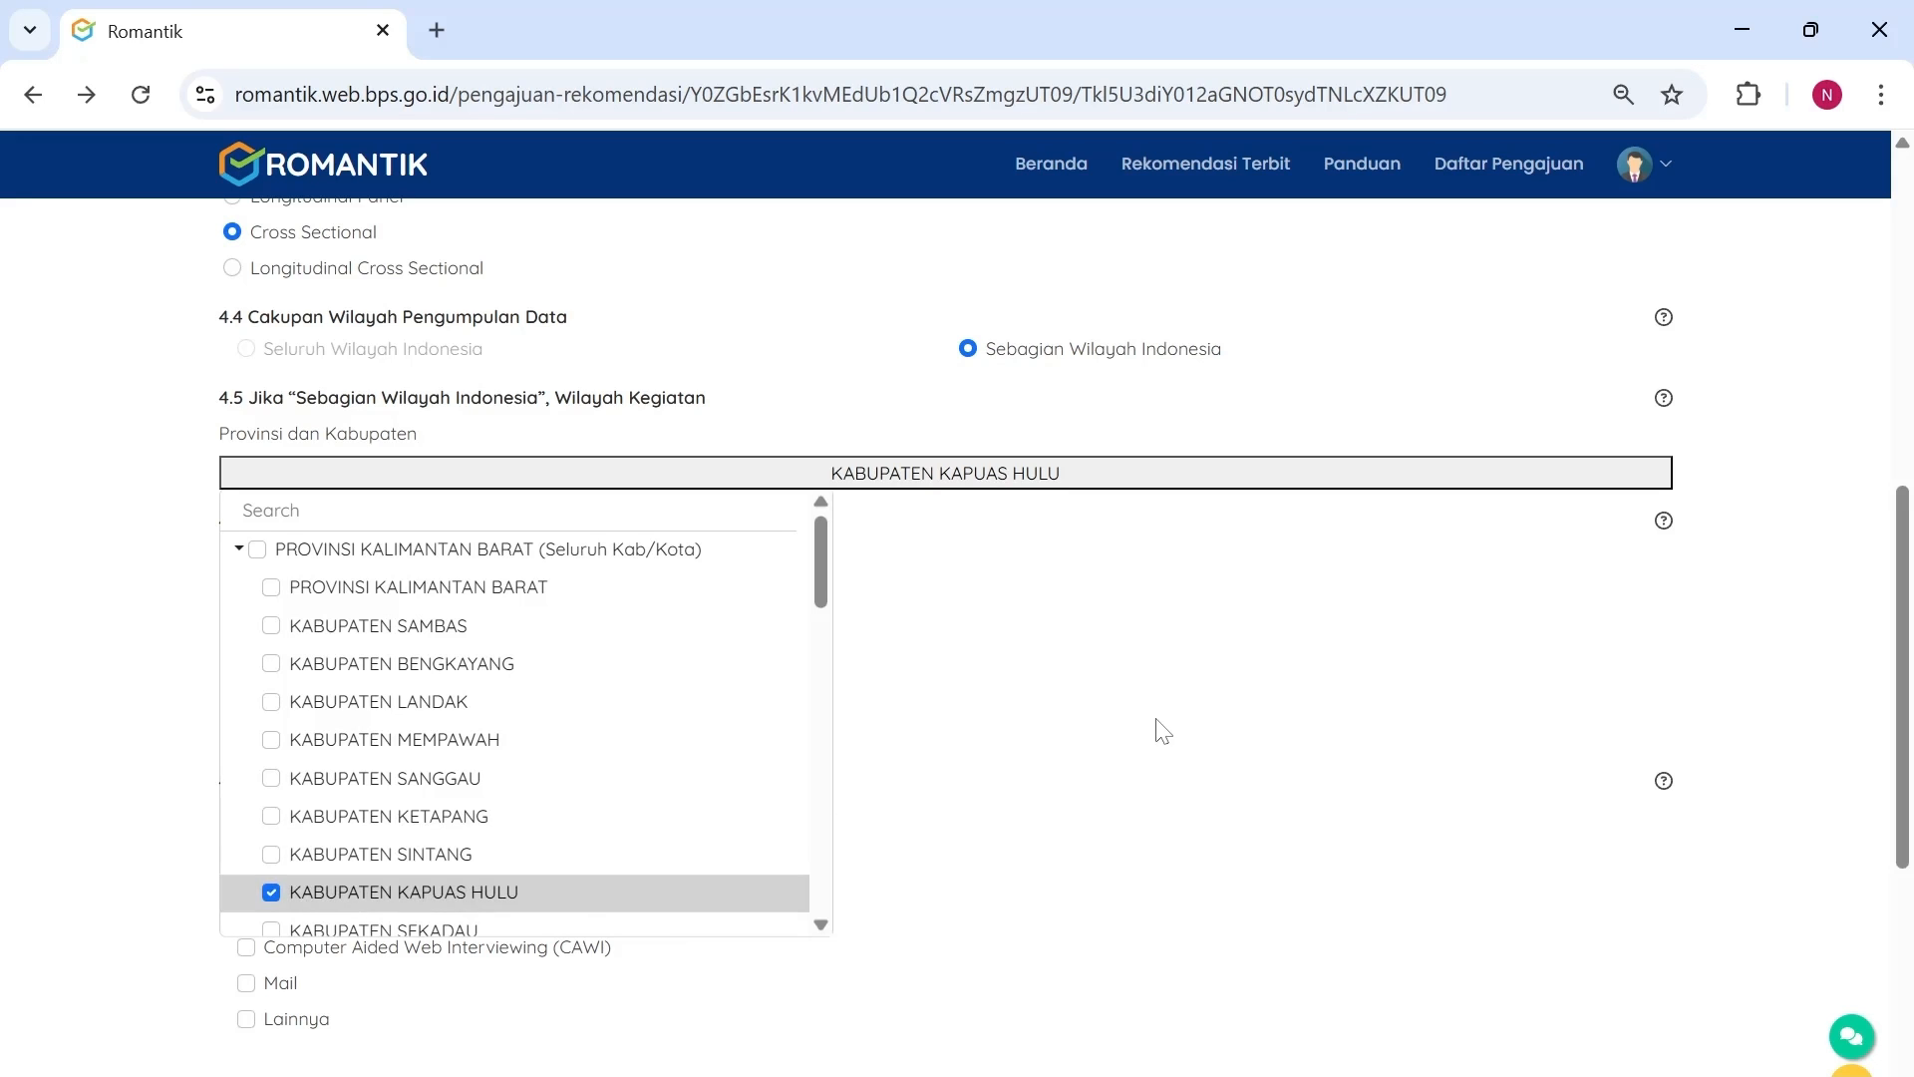
click(1113, 721)
scroll(485, 666, down, 1)
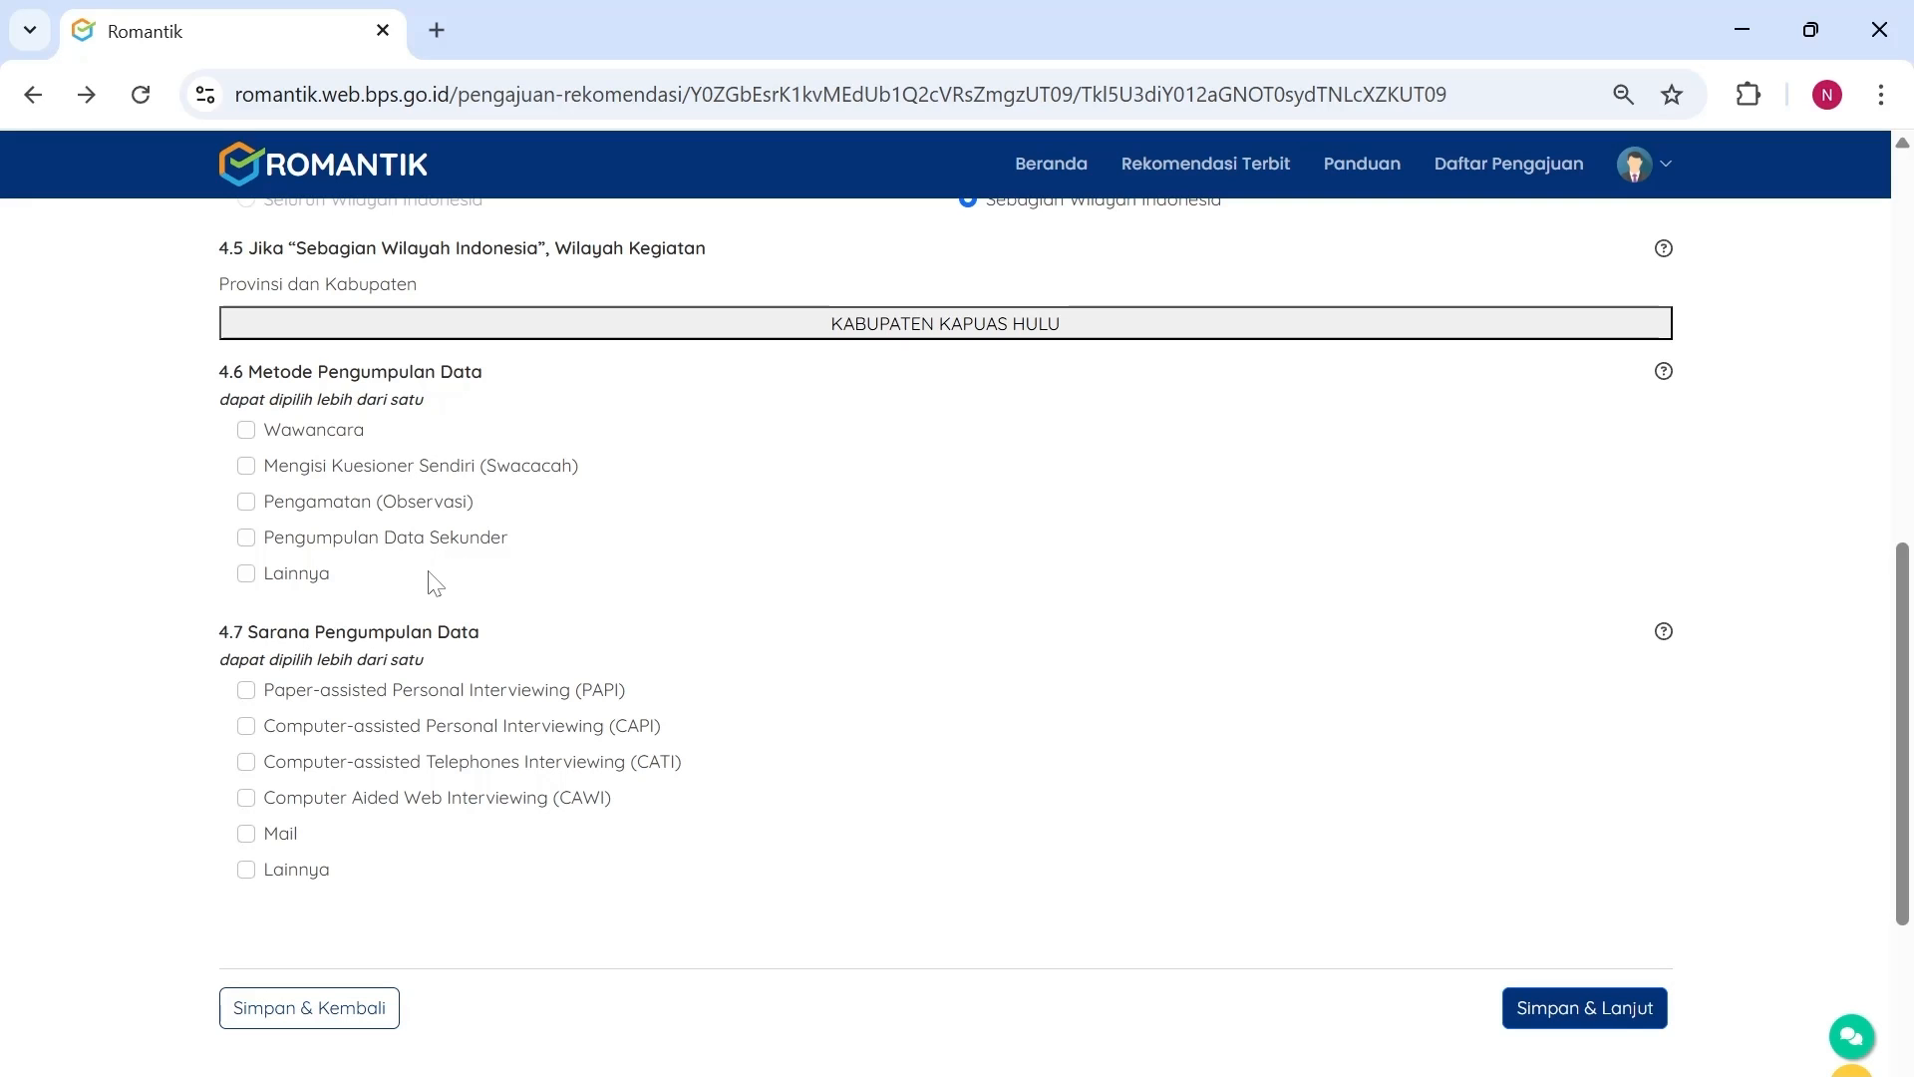
click(322, 576)
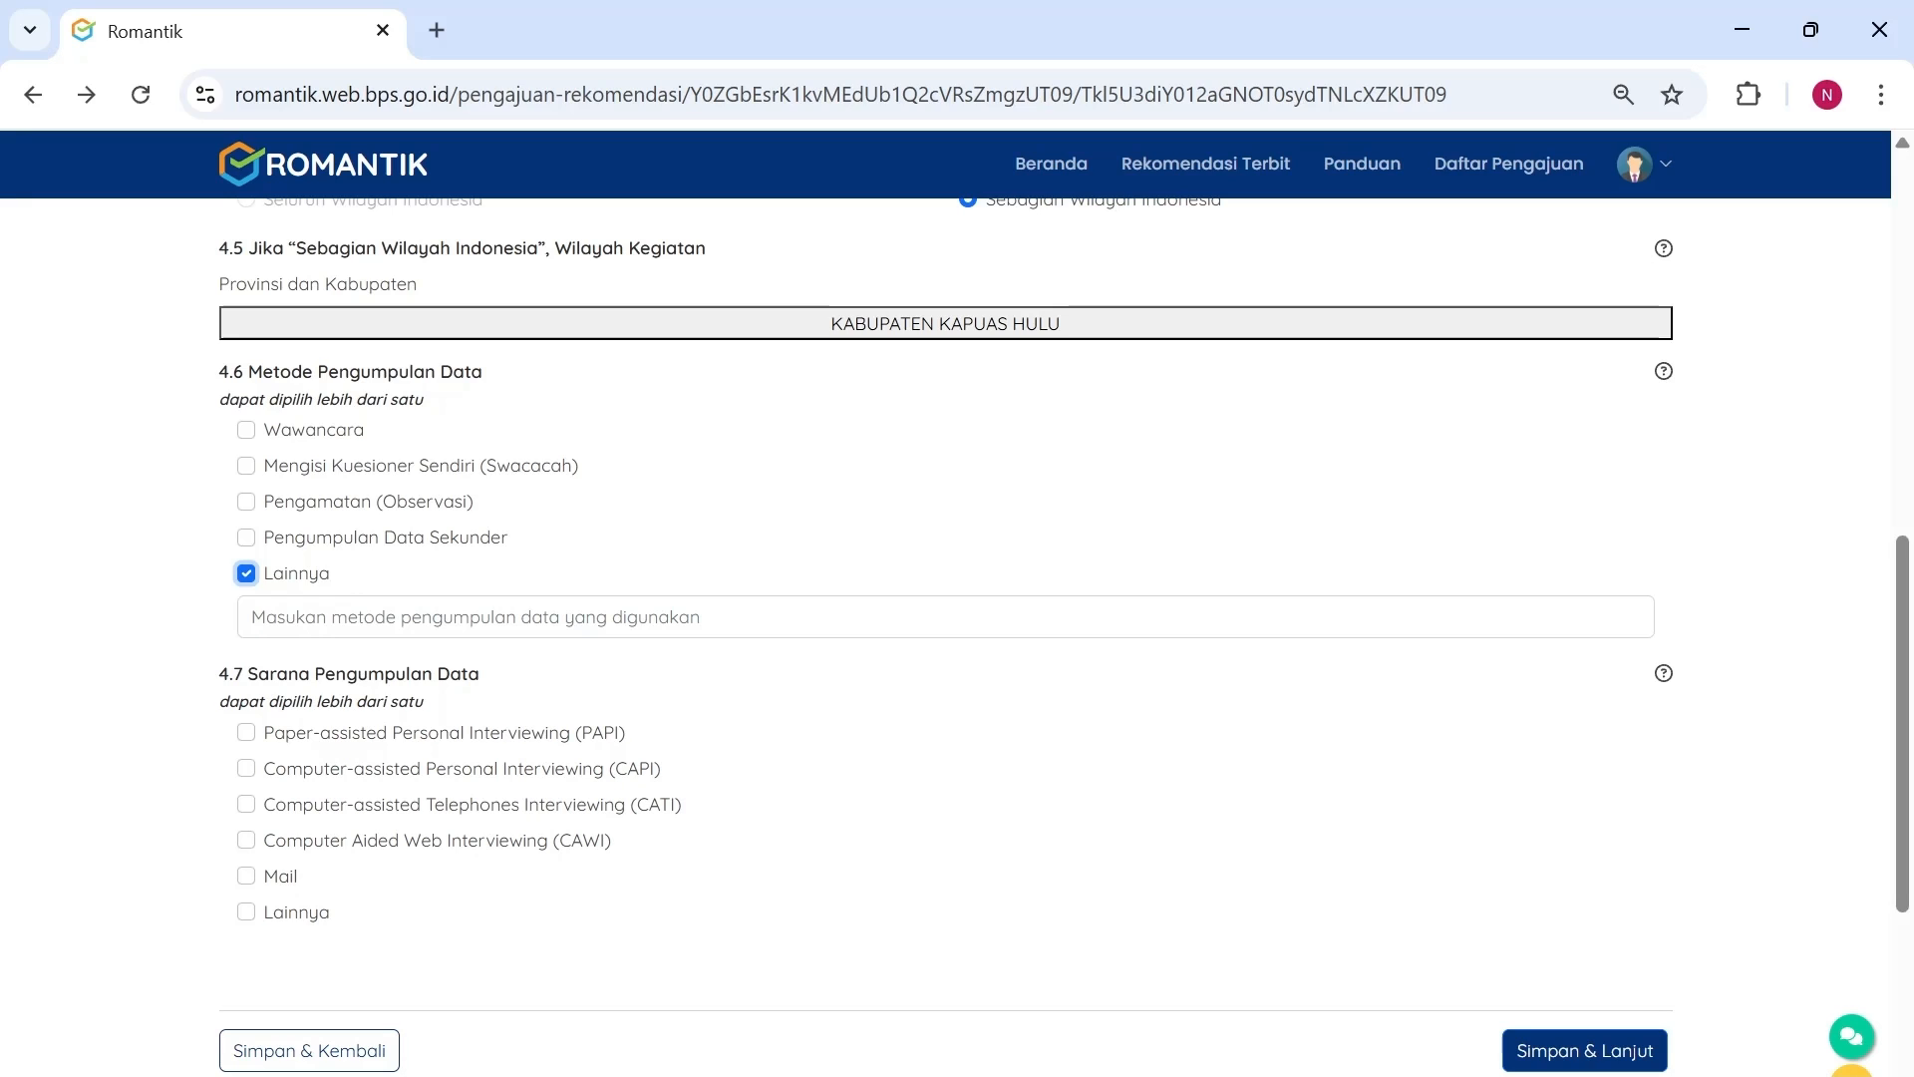
click(351, 617)
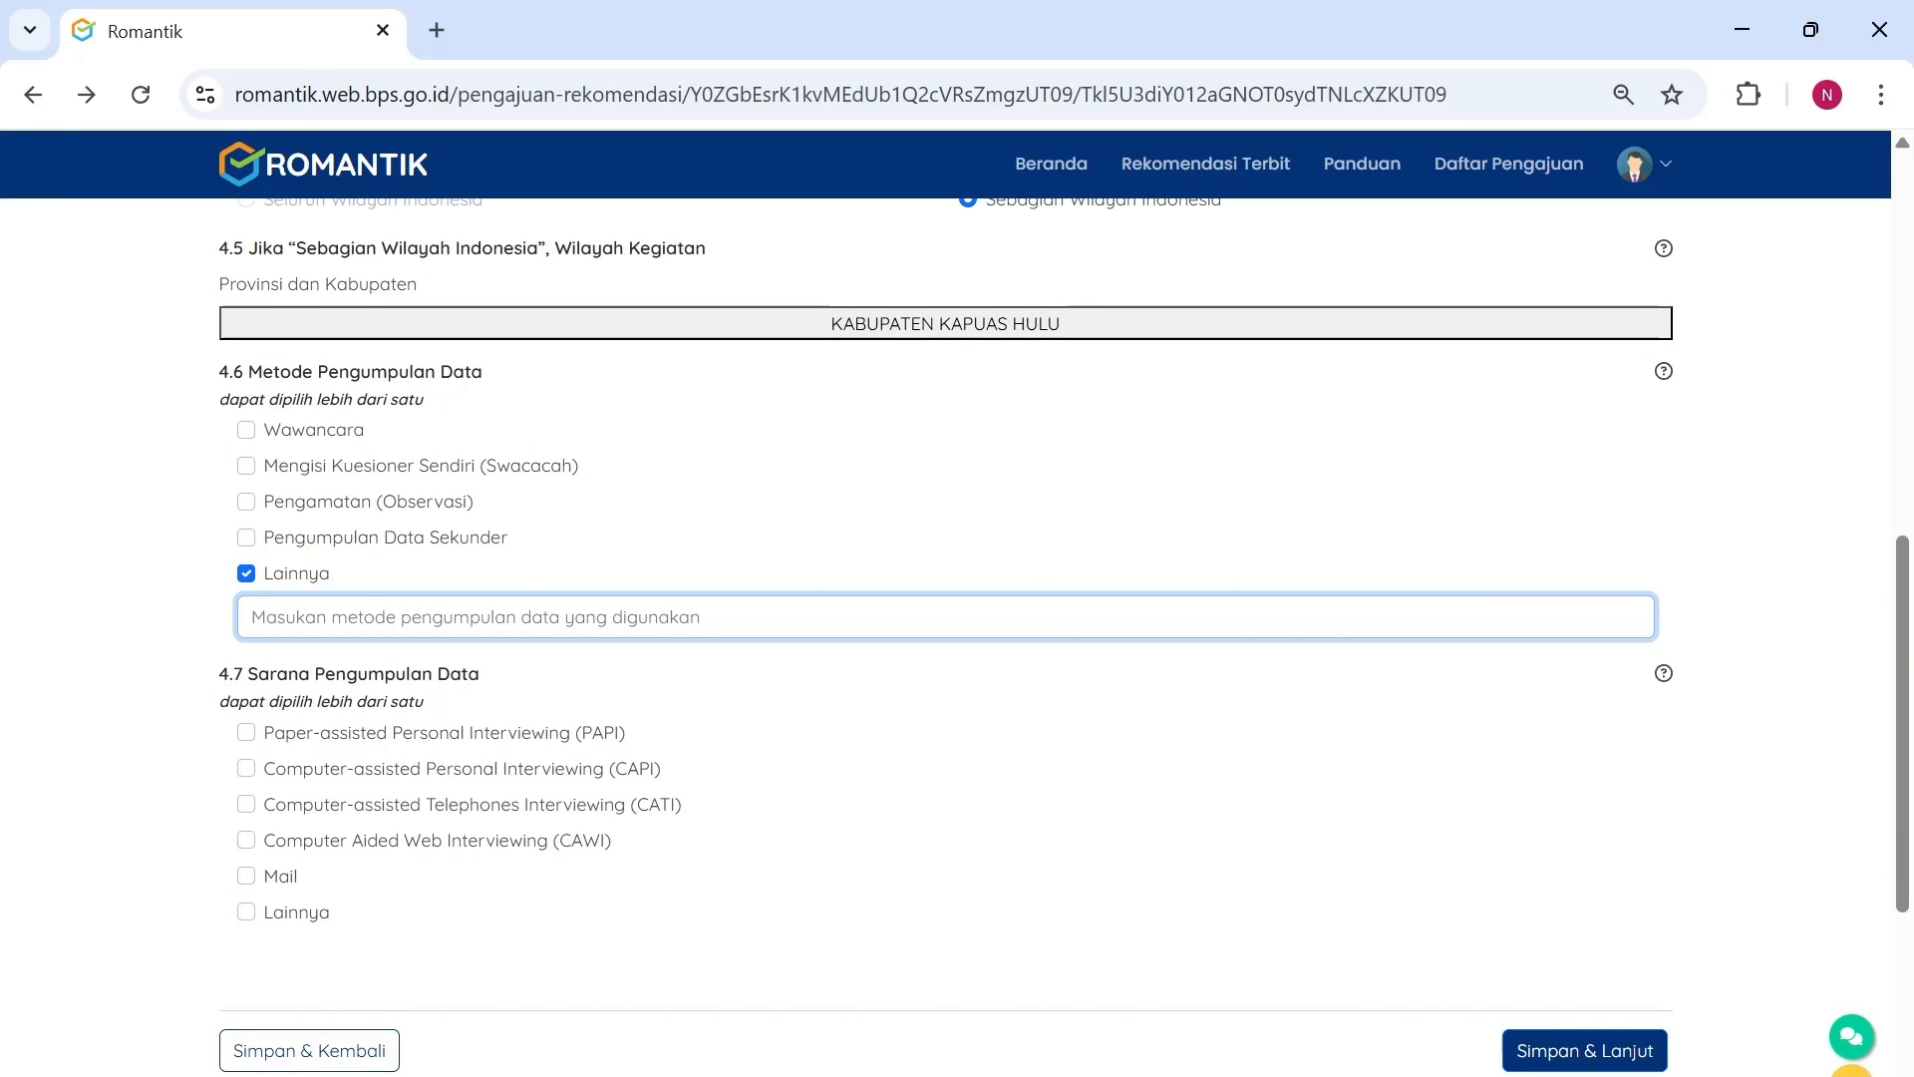
click(262, 588)
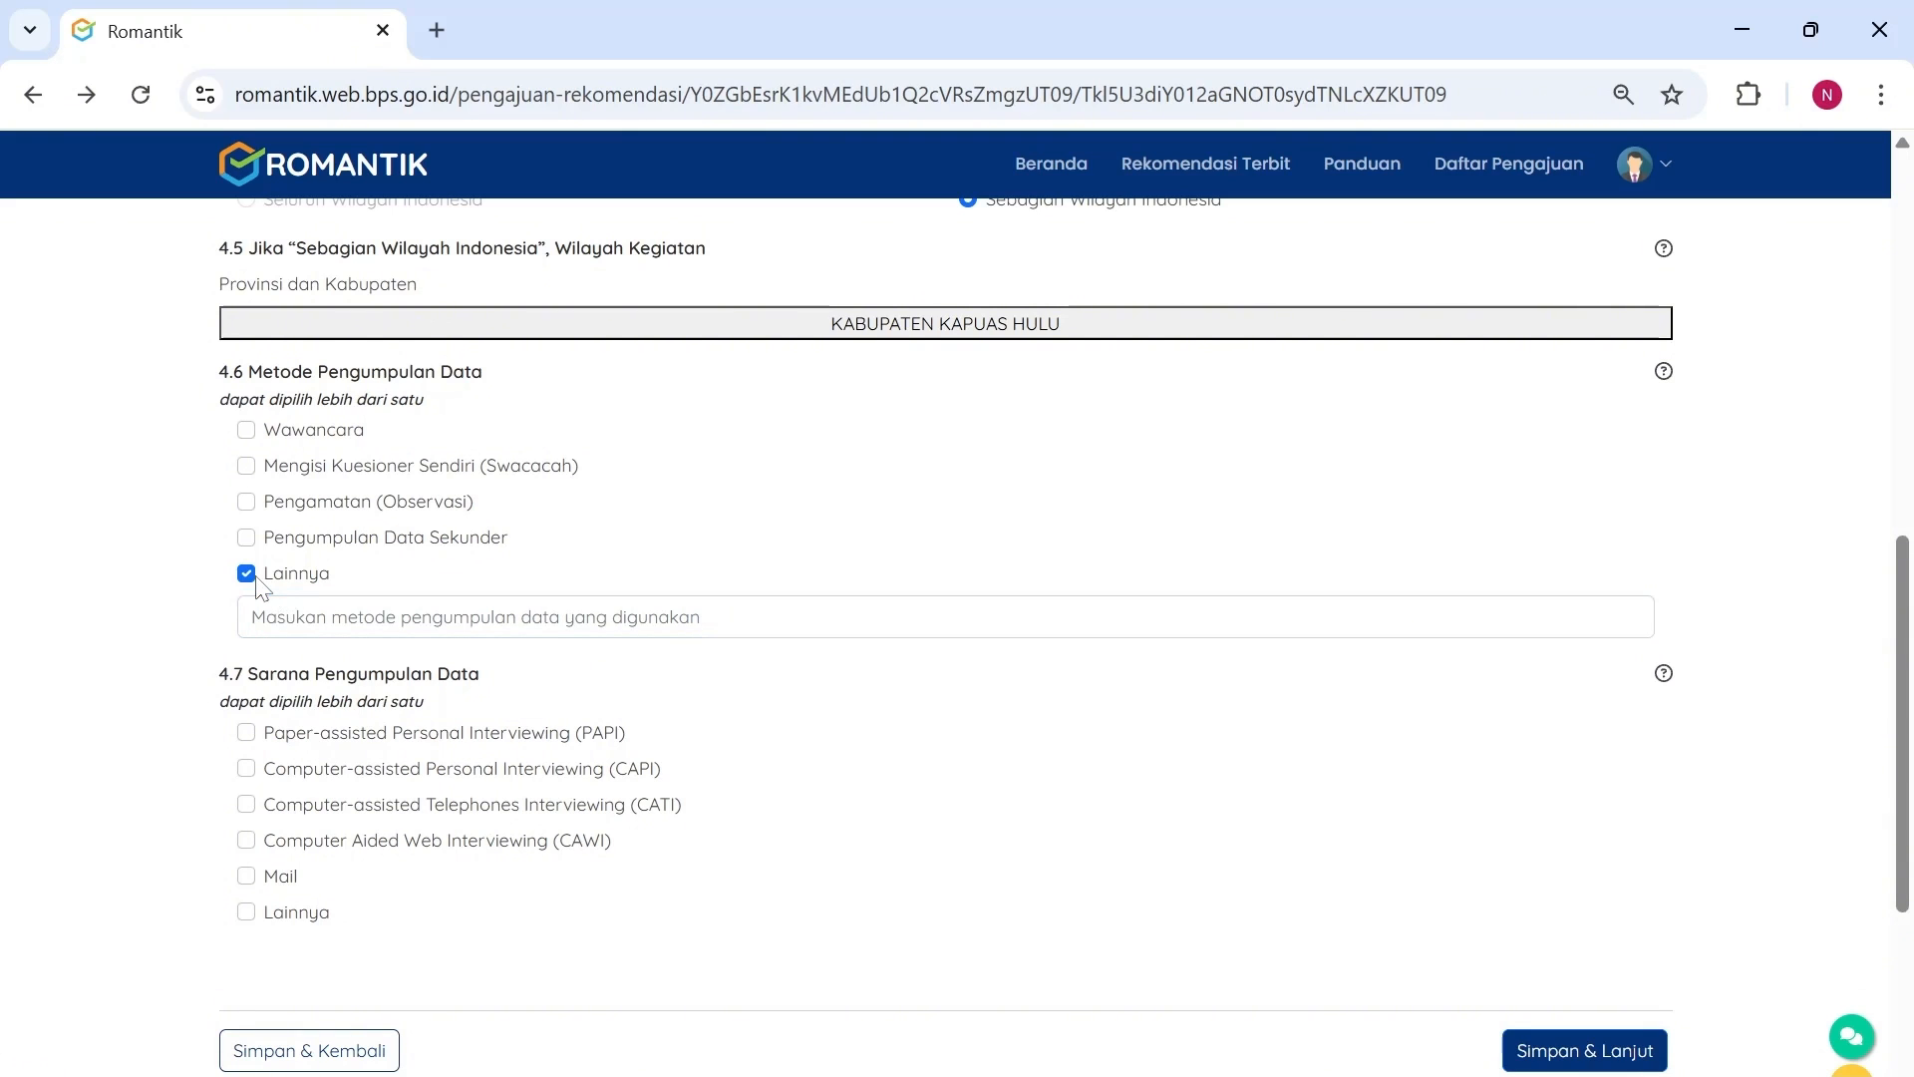
click(248, 574)
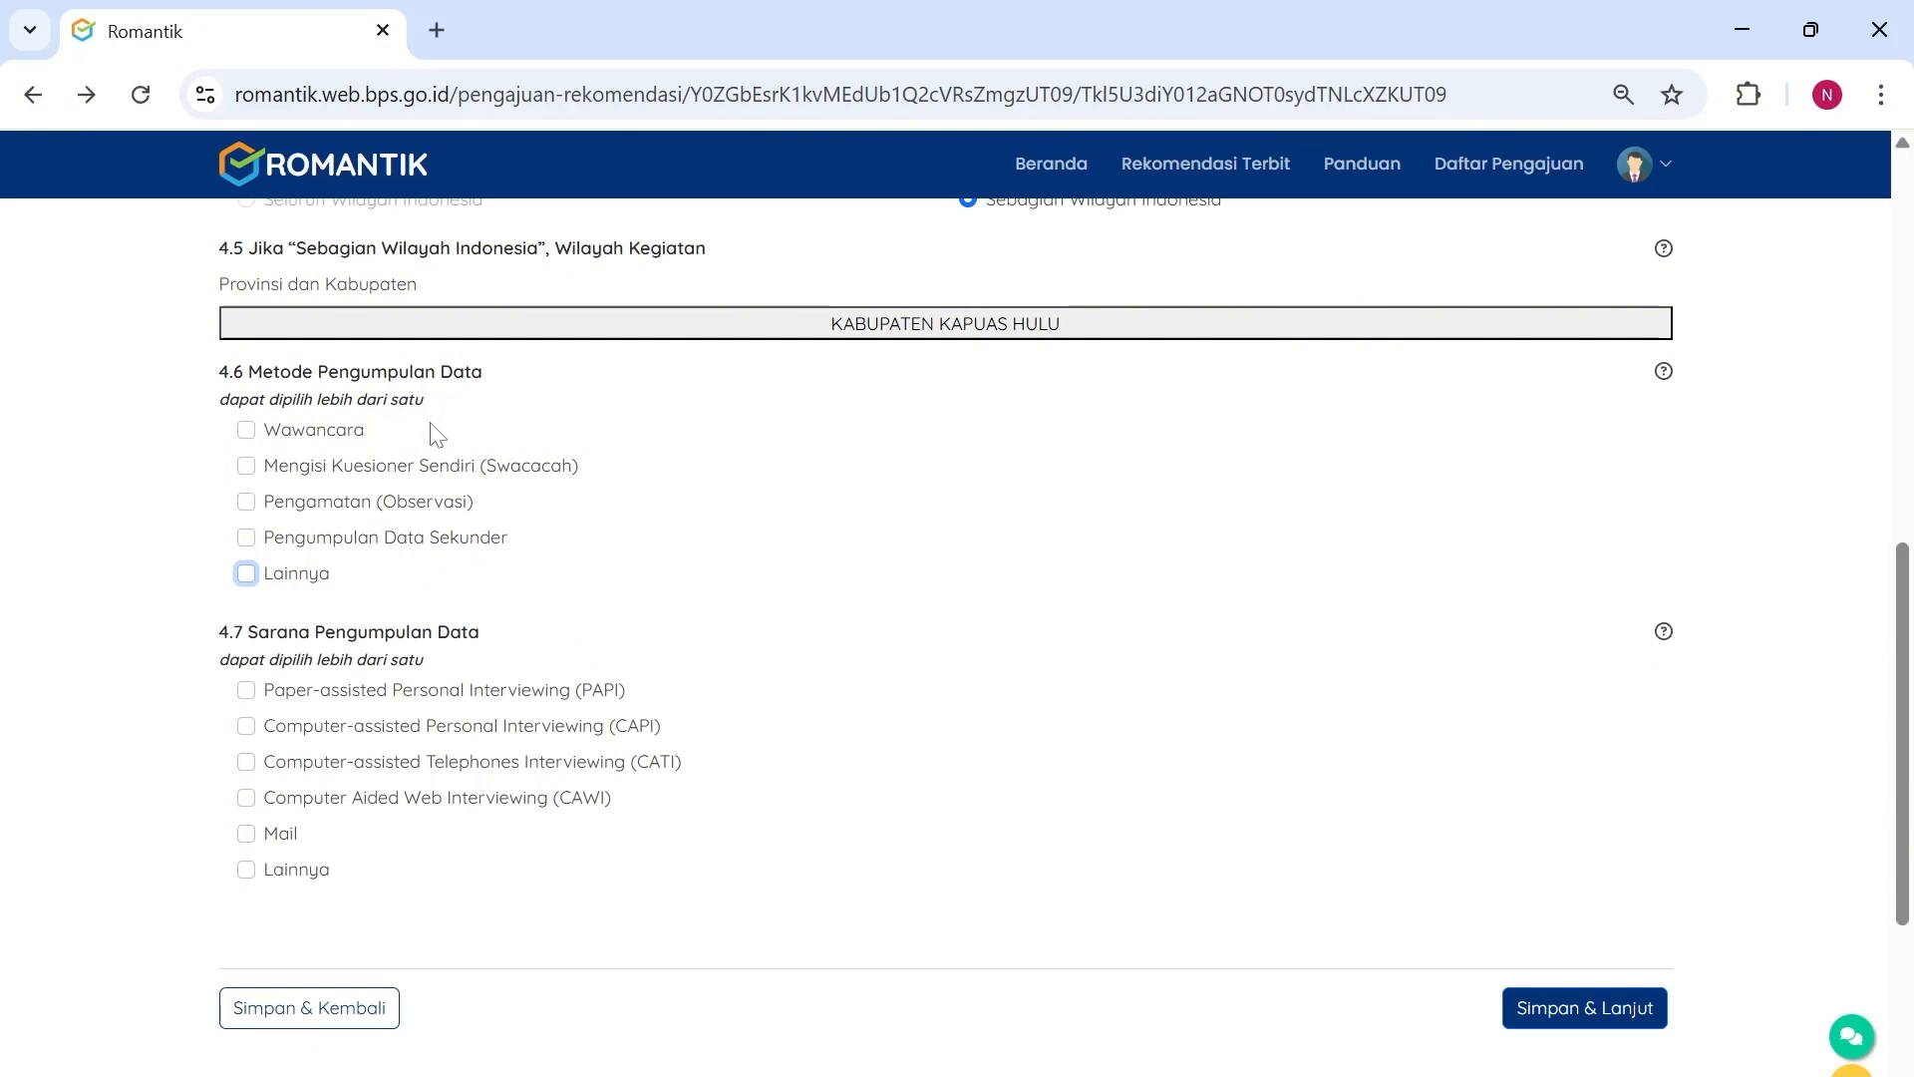
- Mark Mail as the data collection means in 4.7 and save Blok IV to continue
scroll(399, 648, down, 3)
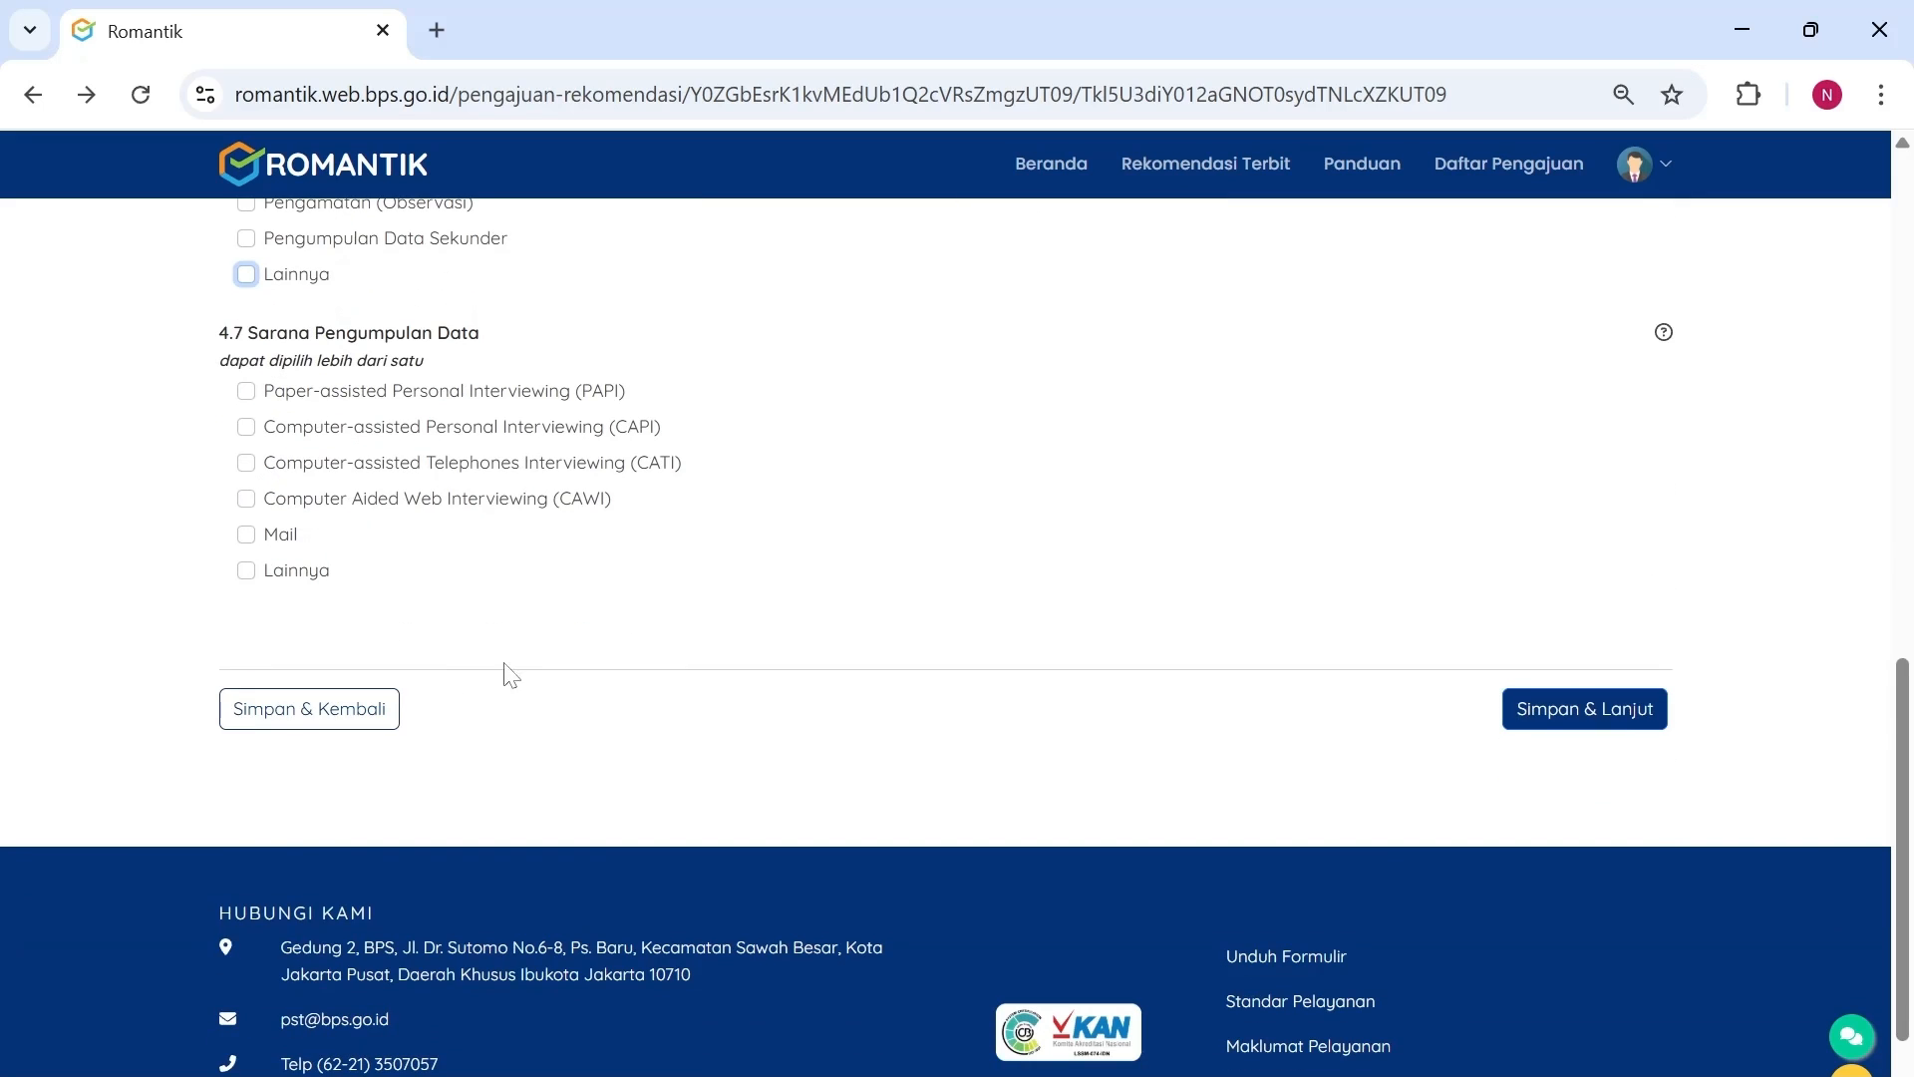
click(500, 595)
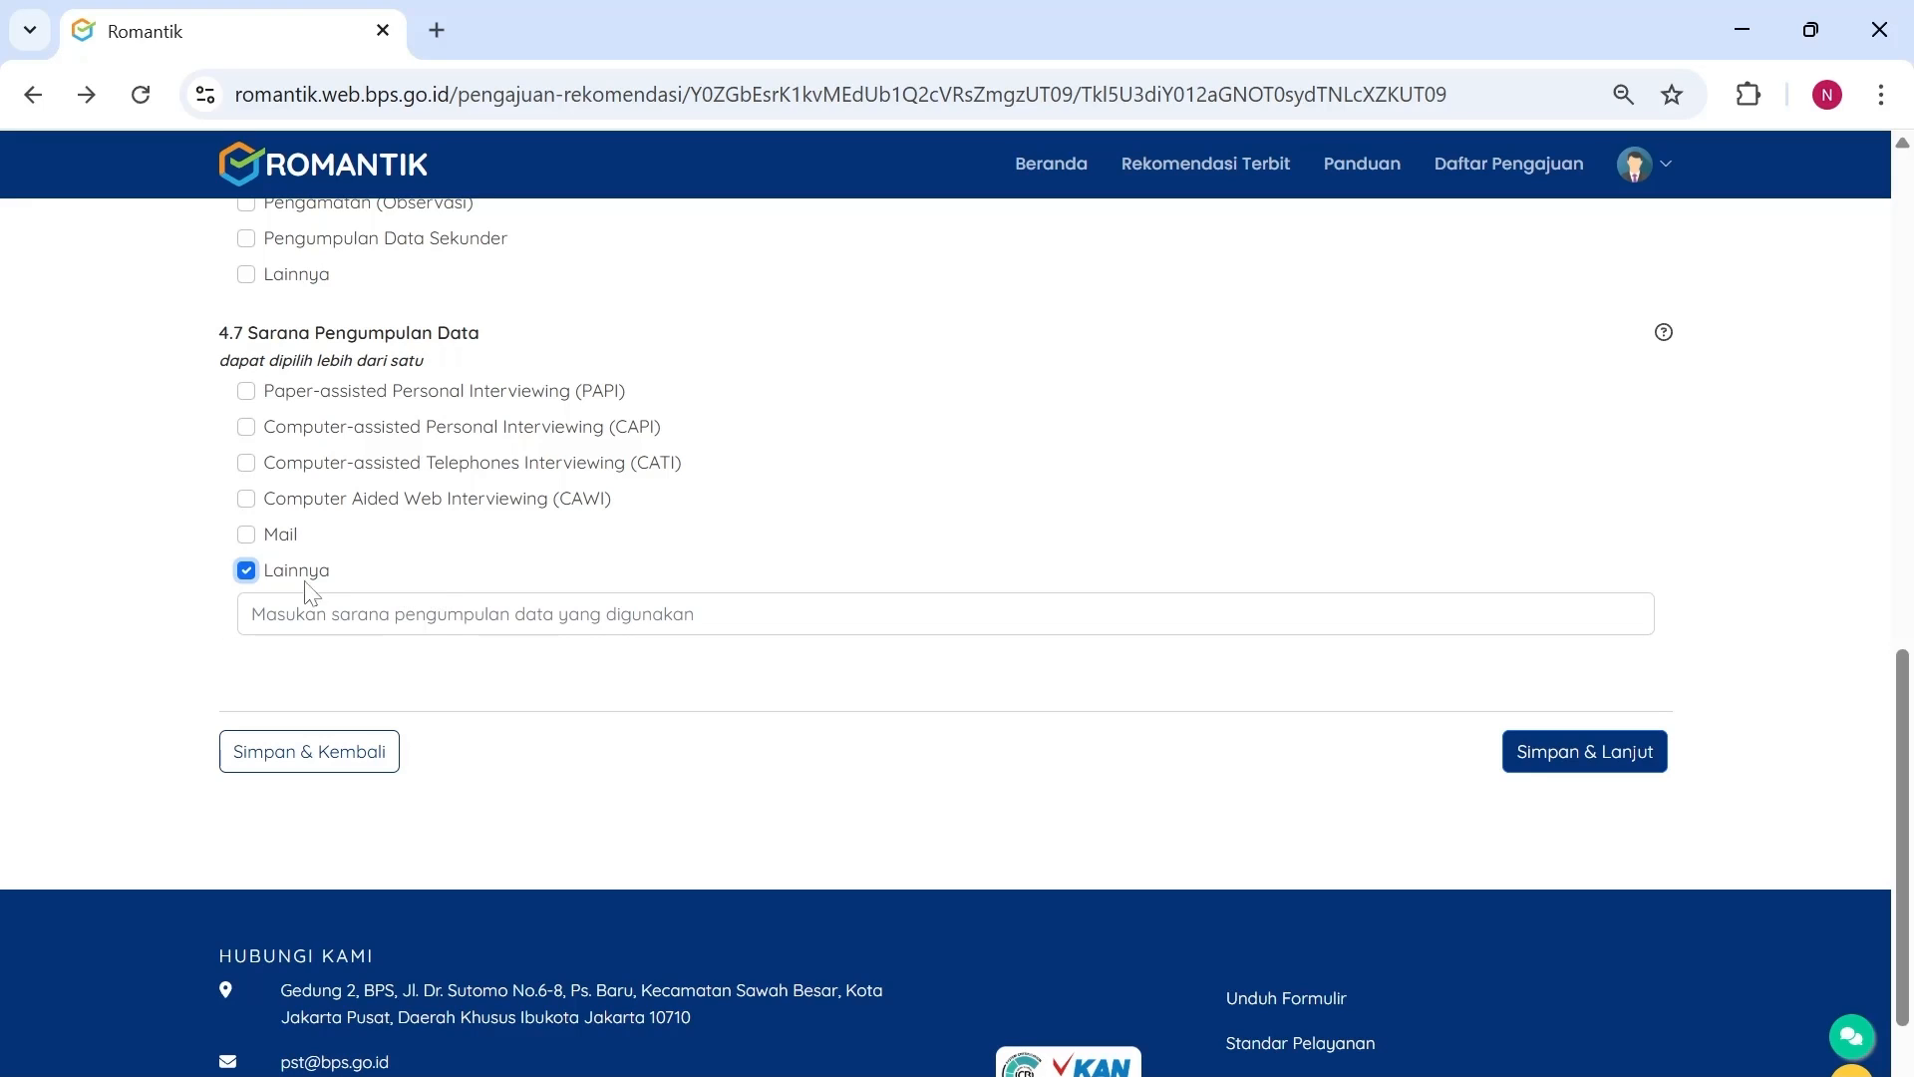
click(248, 574)
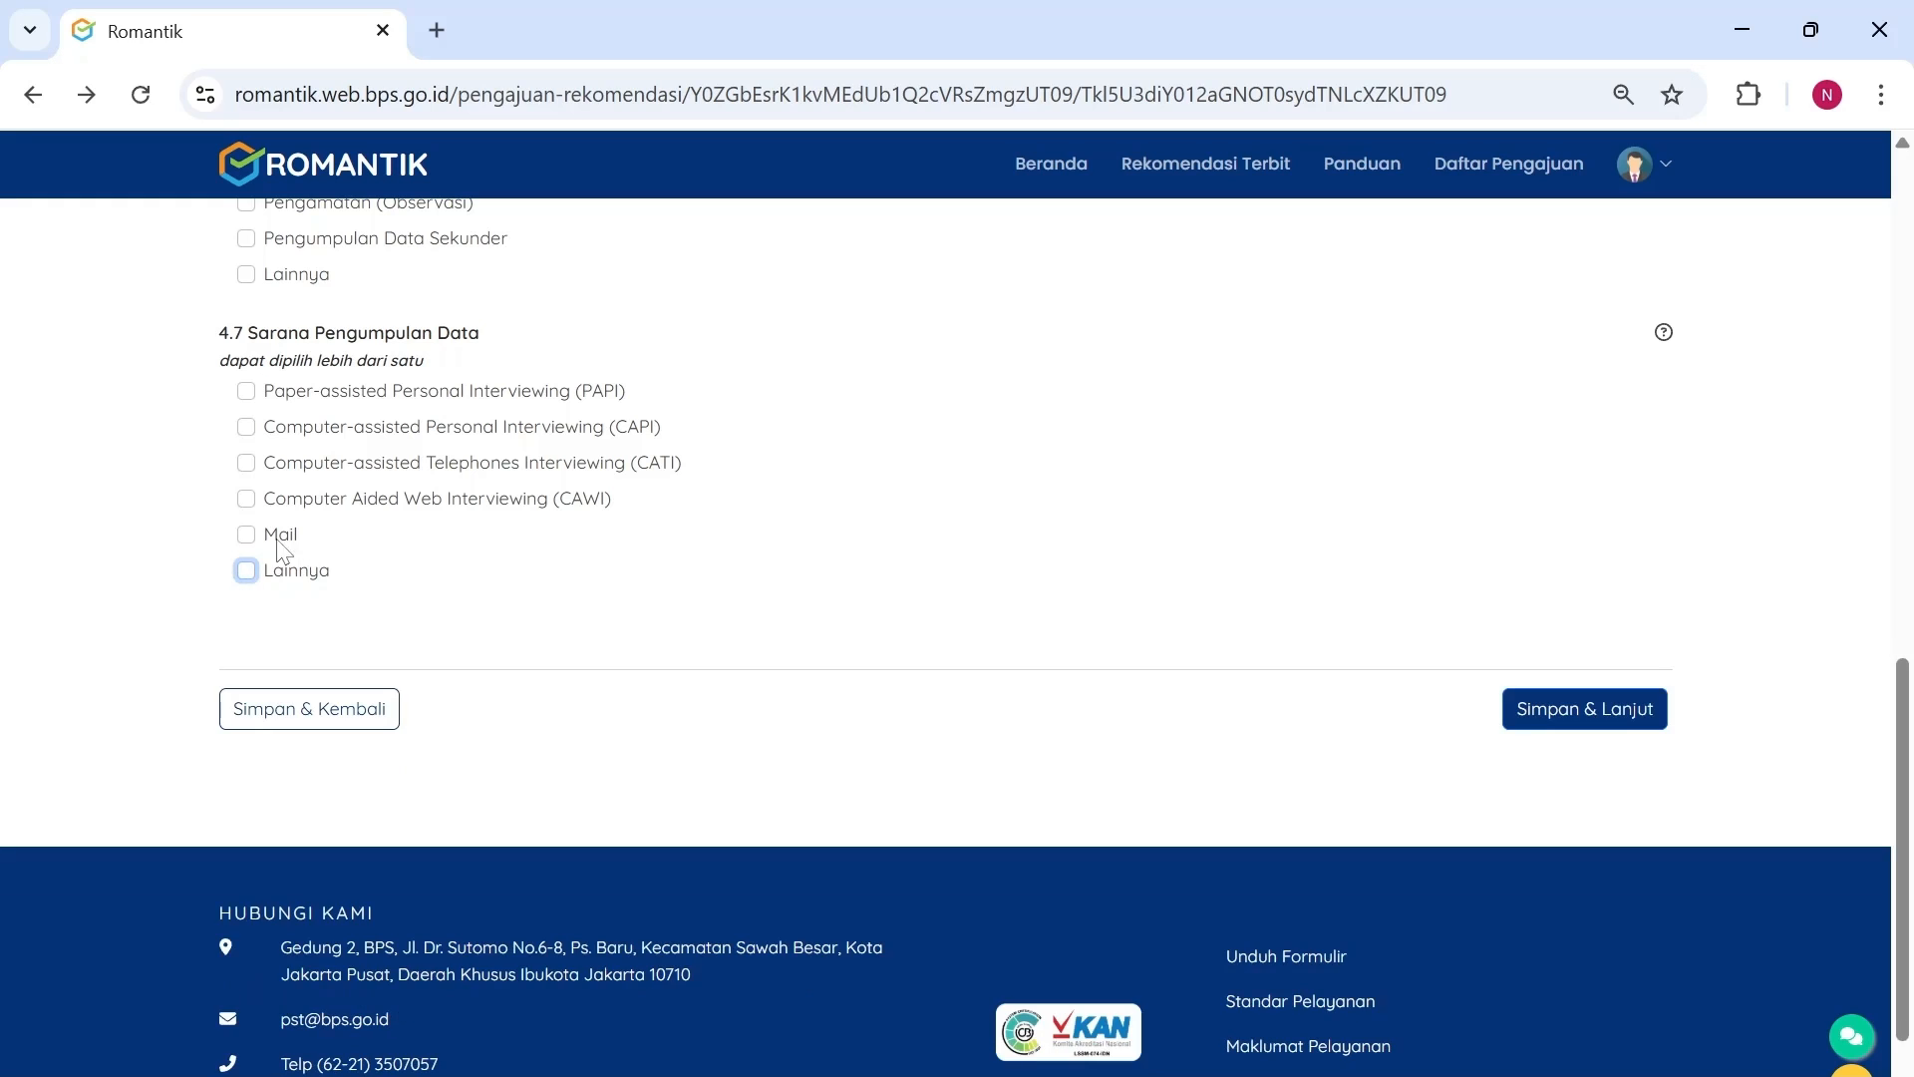
click(245, 534)
click(1591, 731)
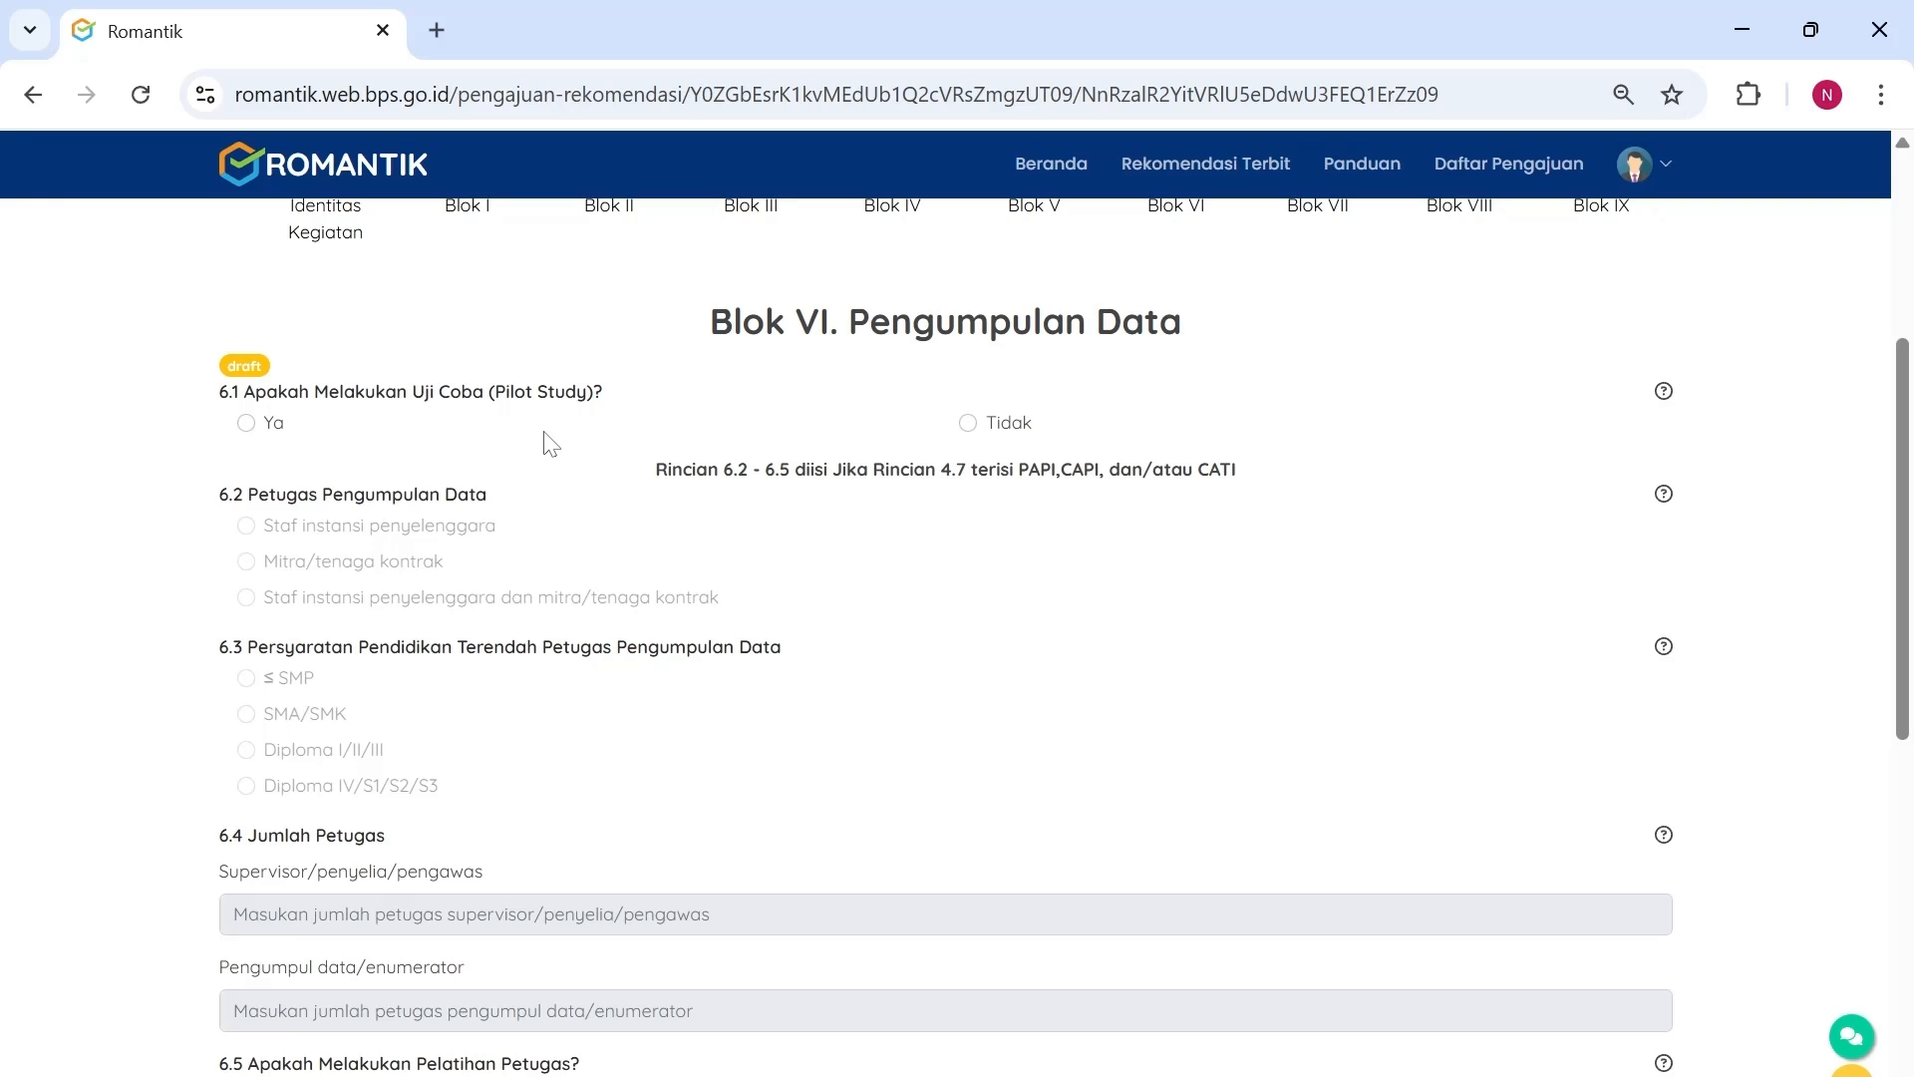
- Answer Ya to the pilot study question in 6.1 and review items 6.2 to 6.5 of Blok VI
click(248, 423)
scroll(287, 548, down, 2)
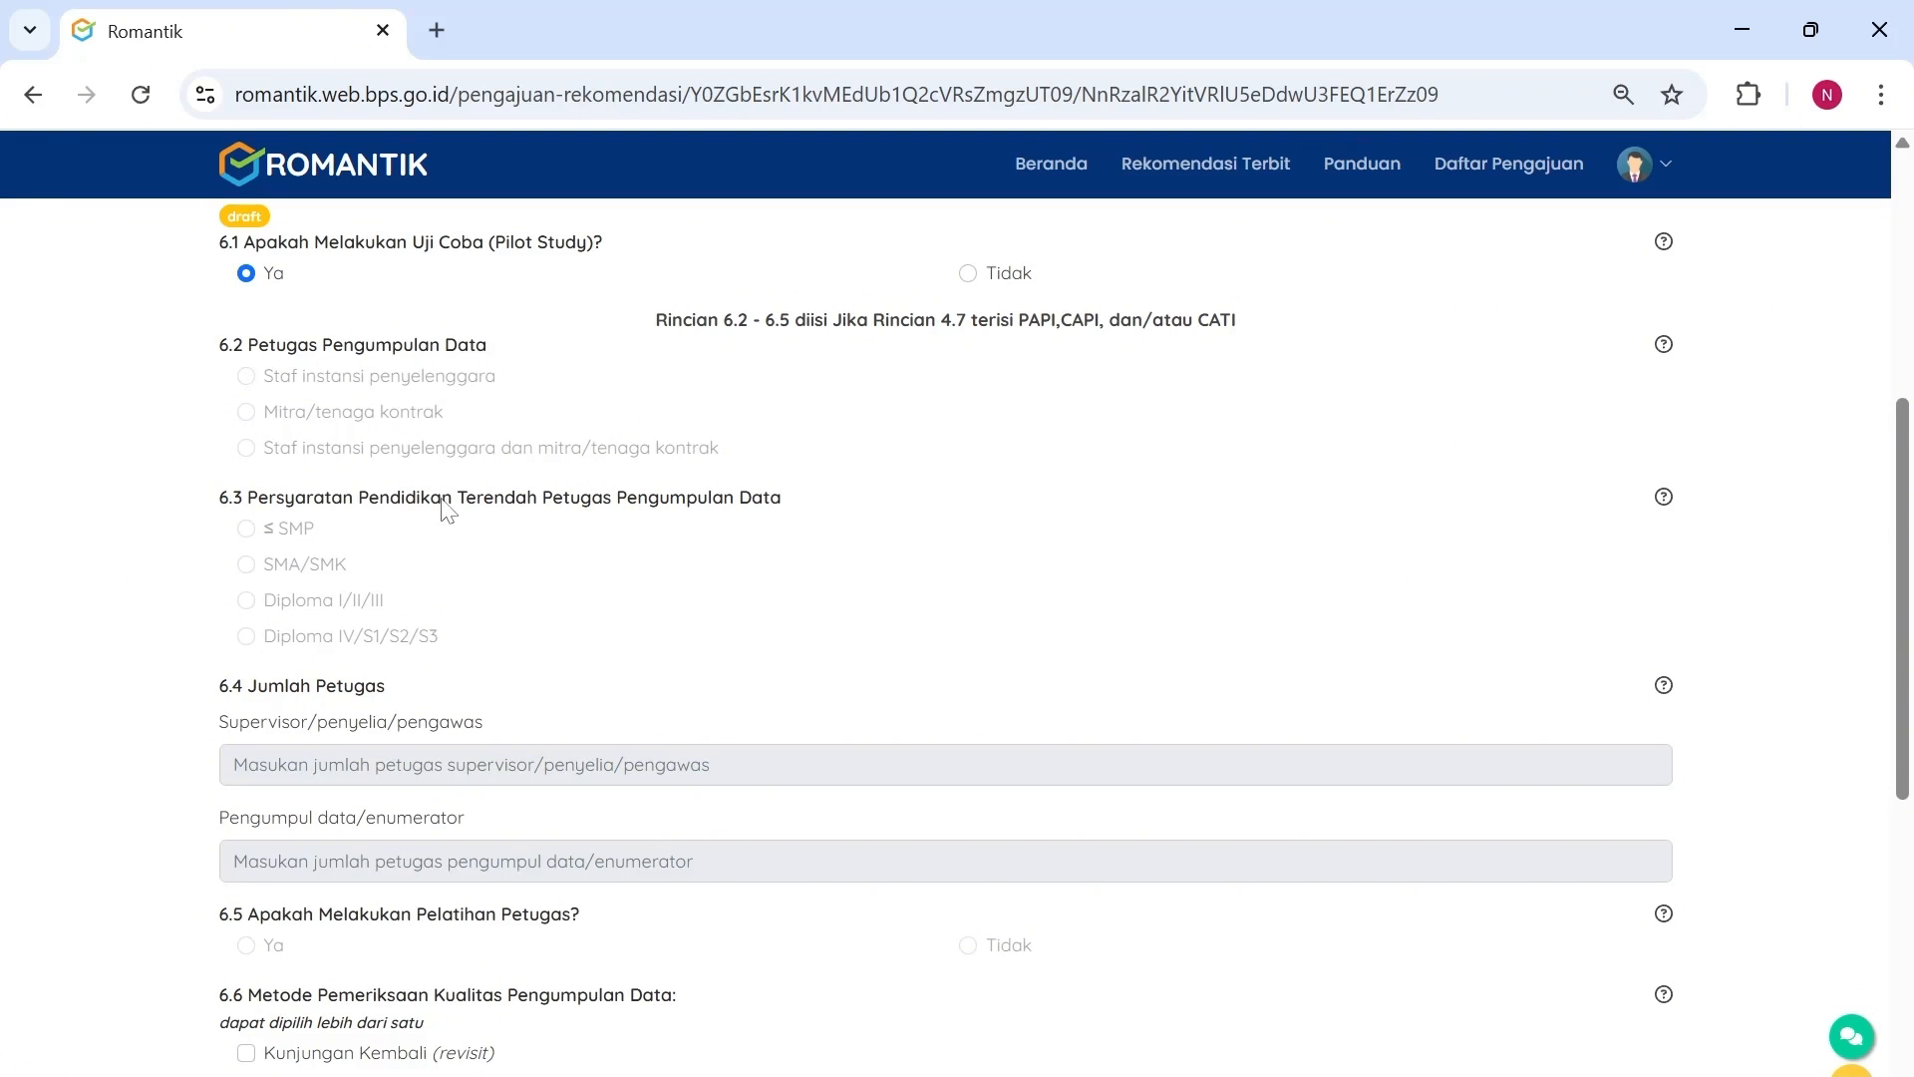
scroll(525, 508, down, 1)
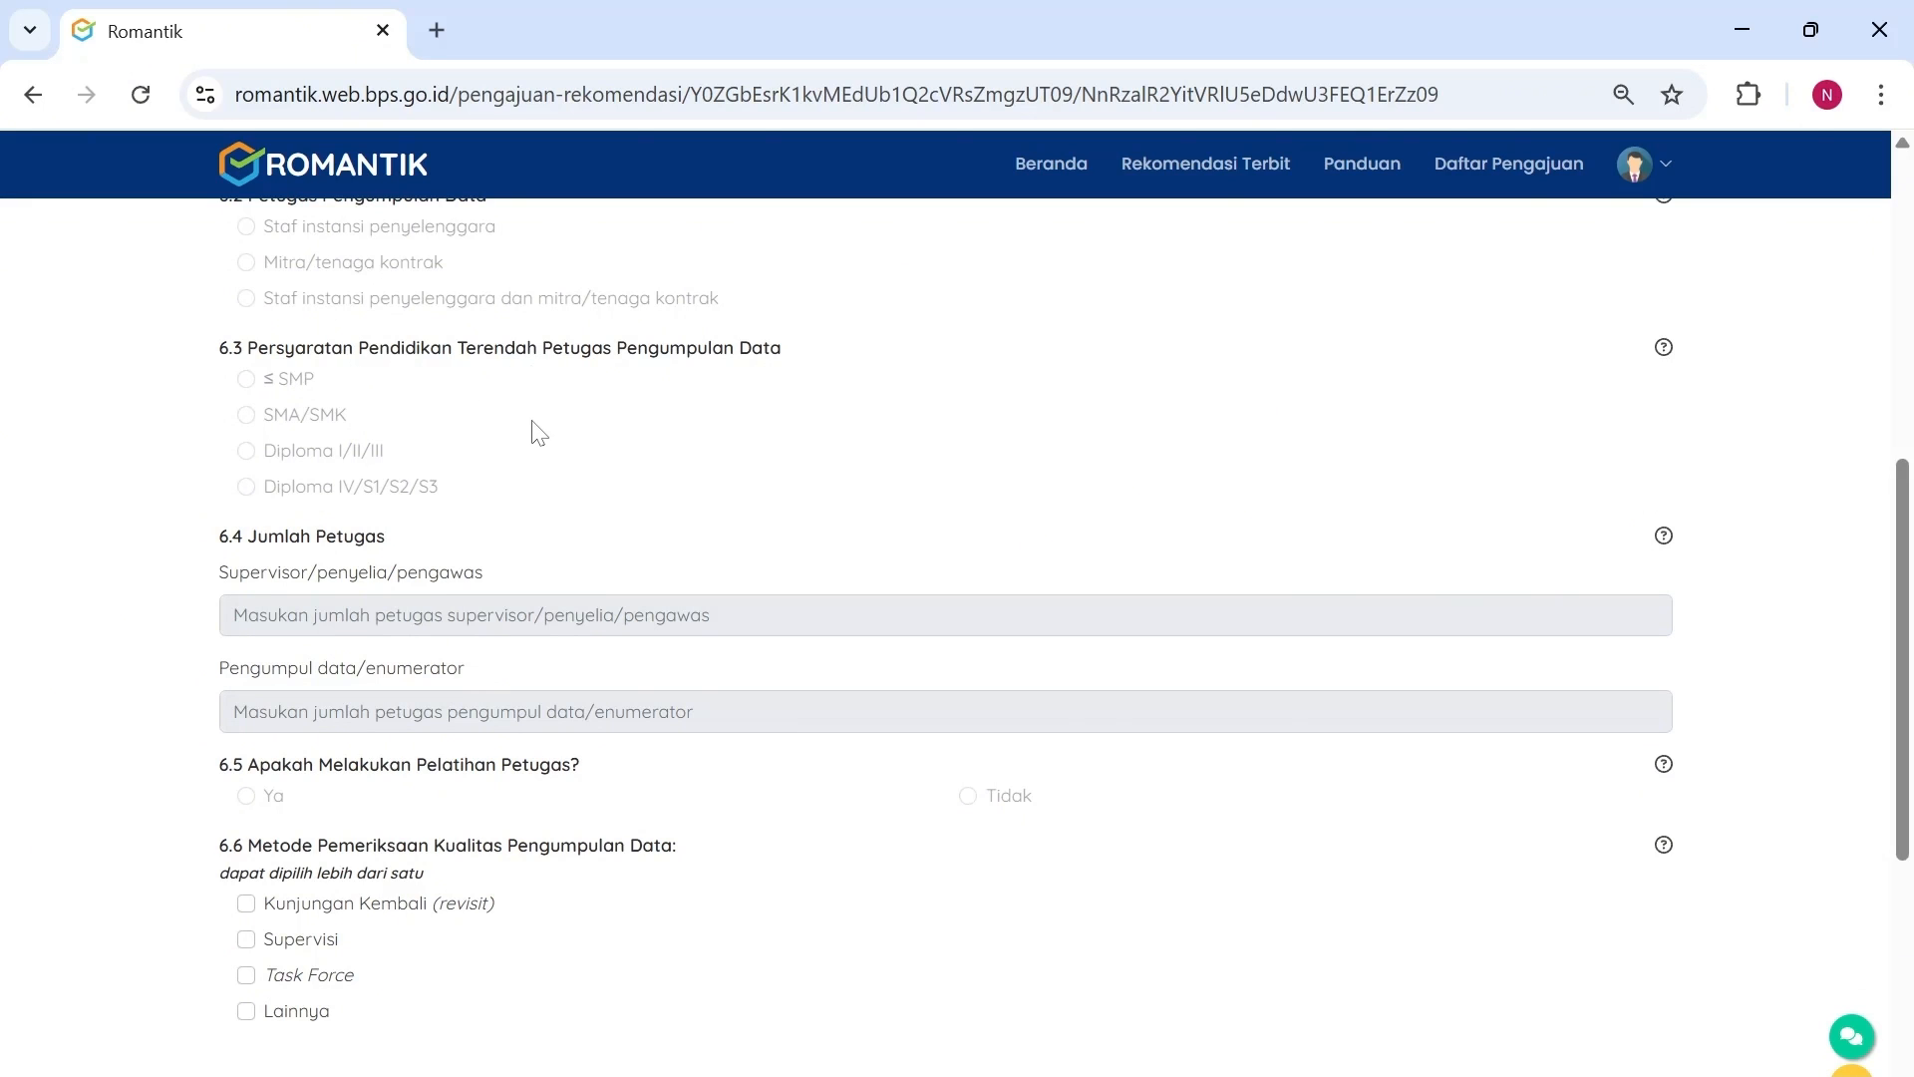
scroll(535, 431, down, 2)
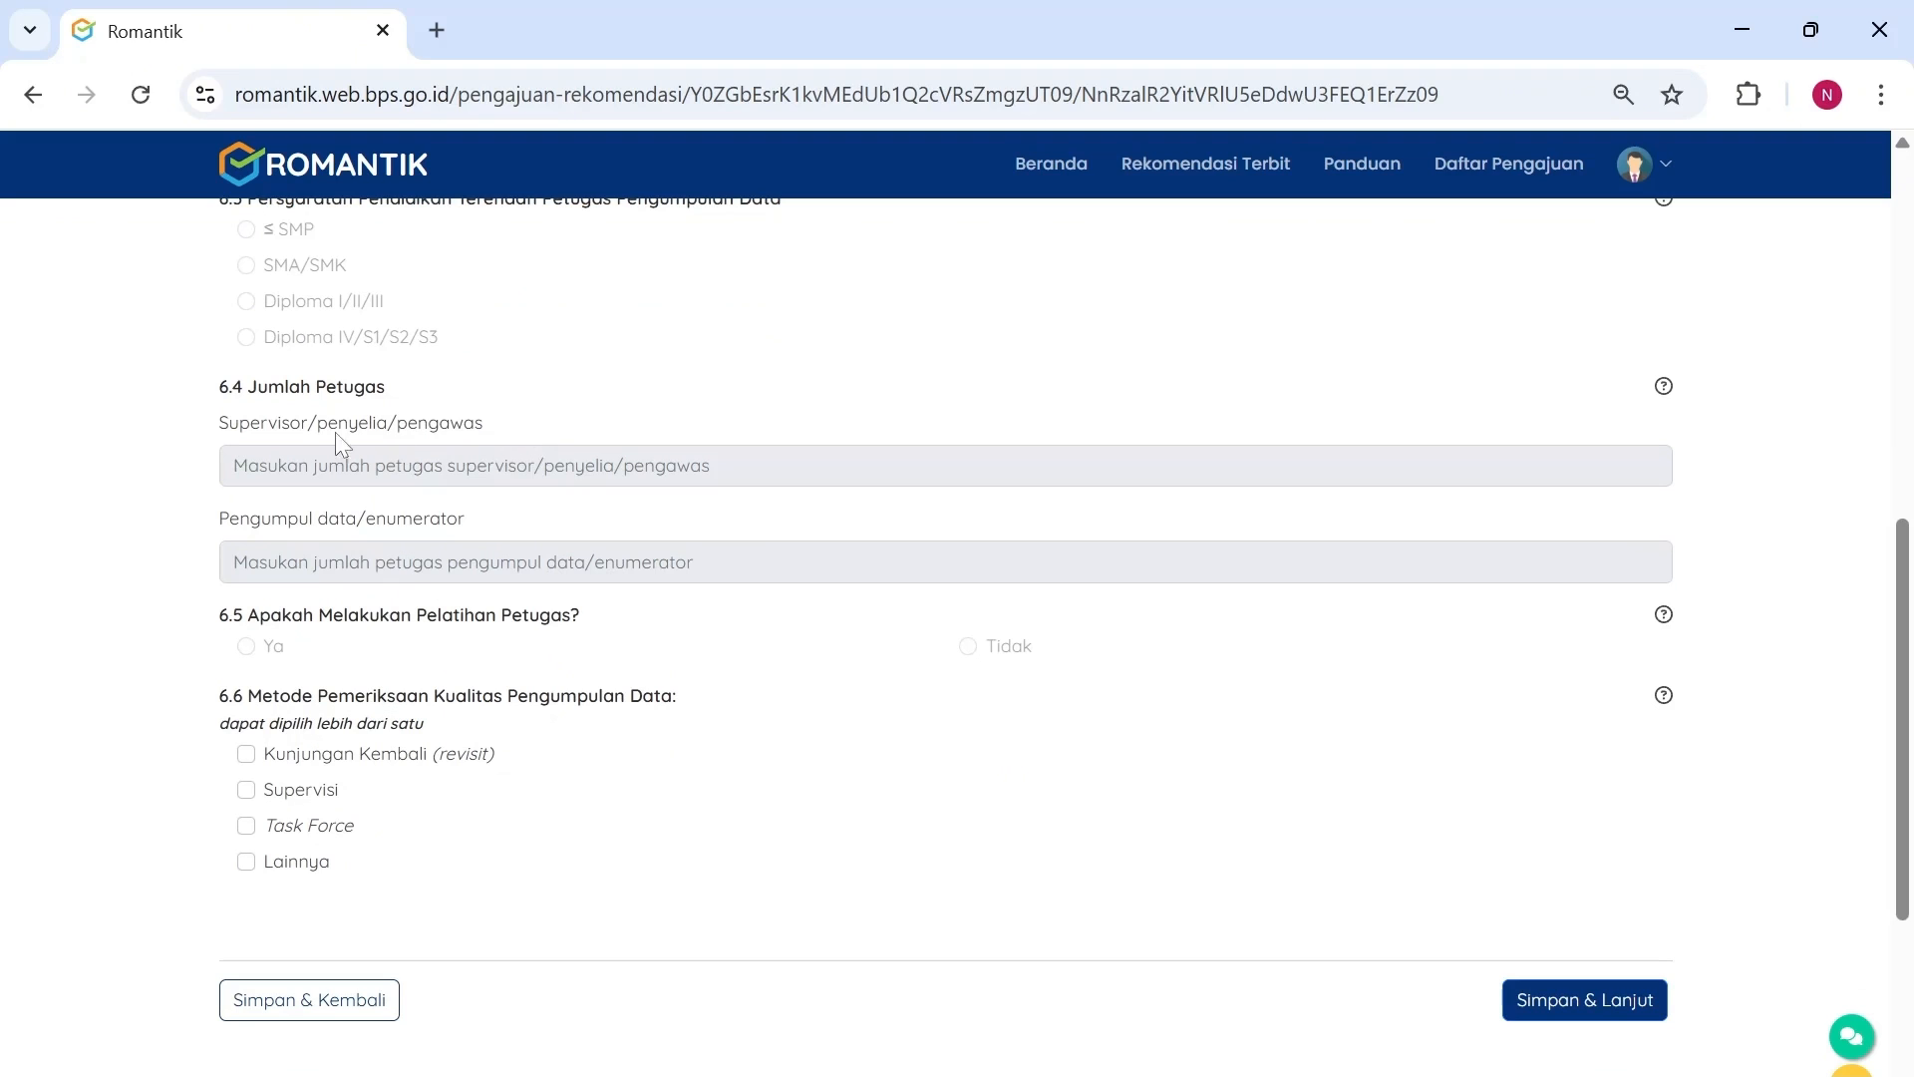
scroll(317, 392, down, 2)
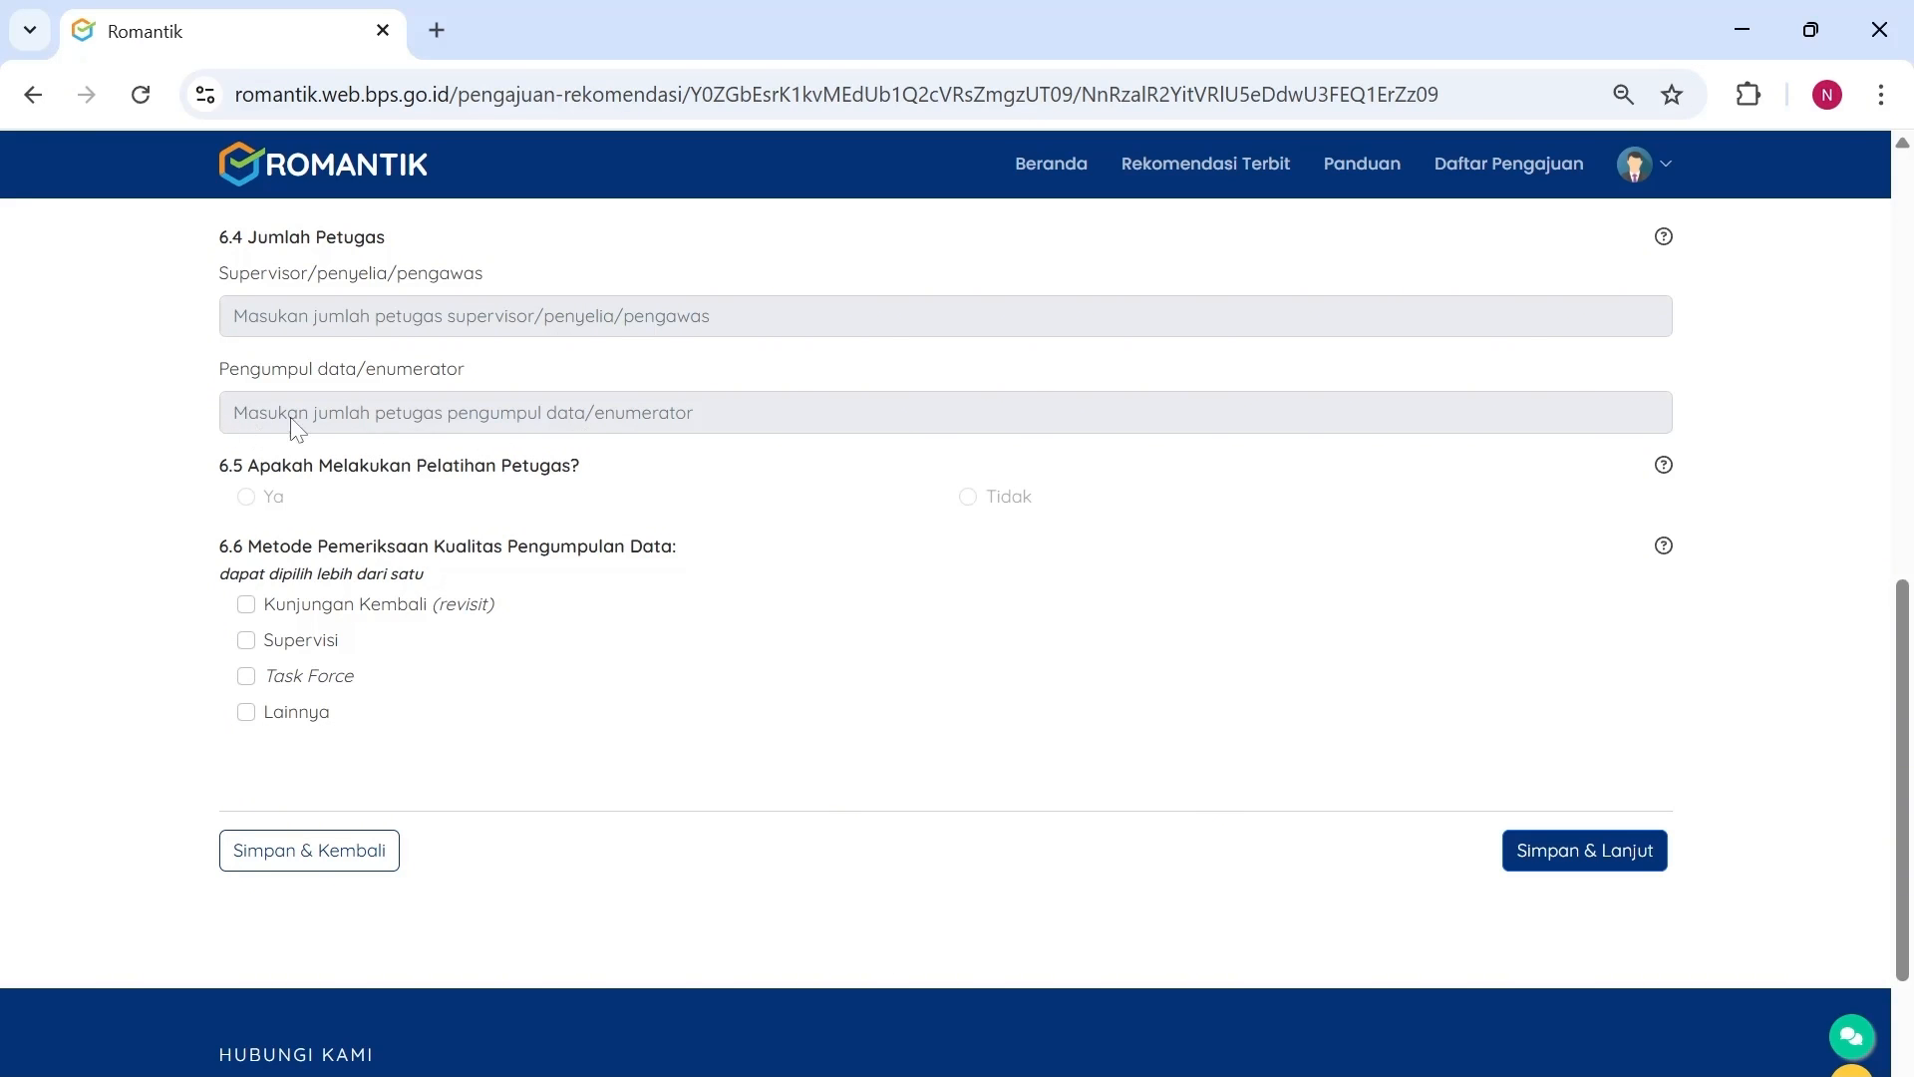
scroll(361, 461, down, 1)
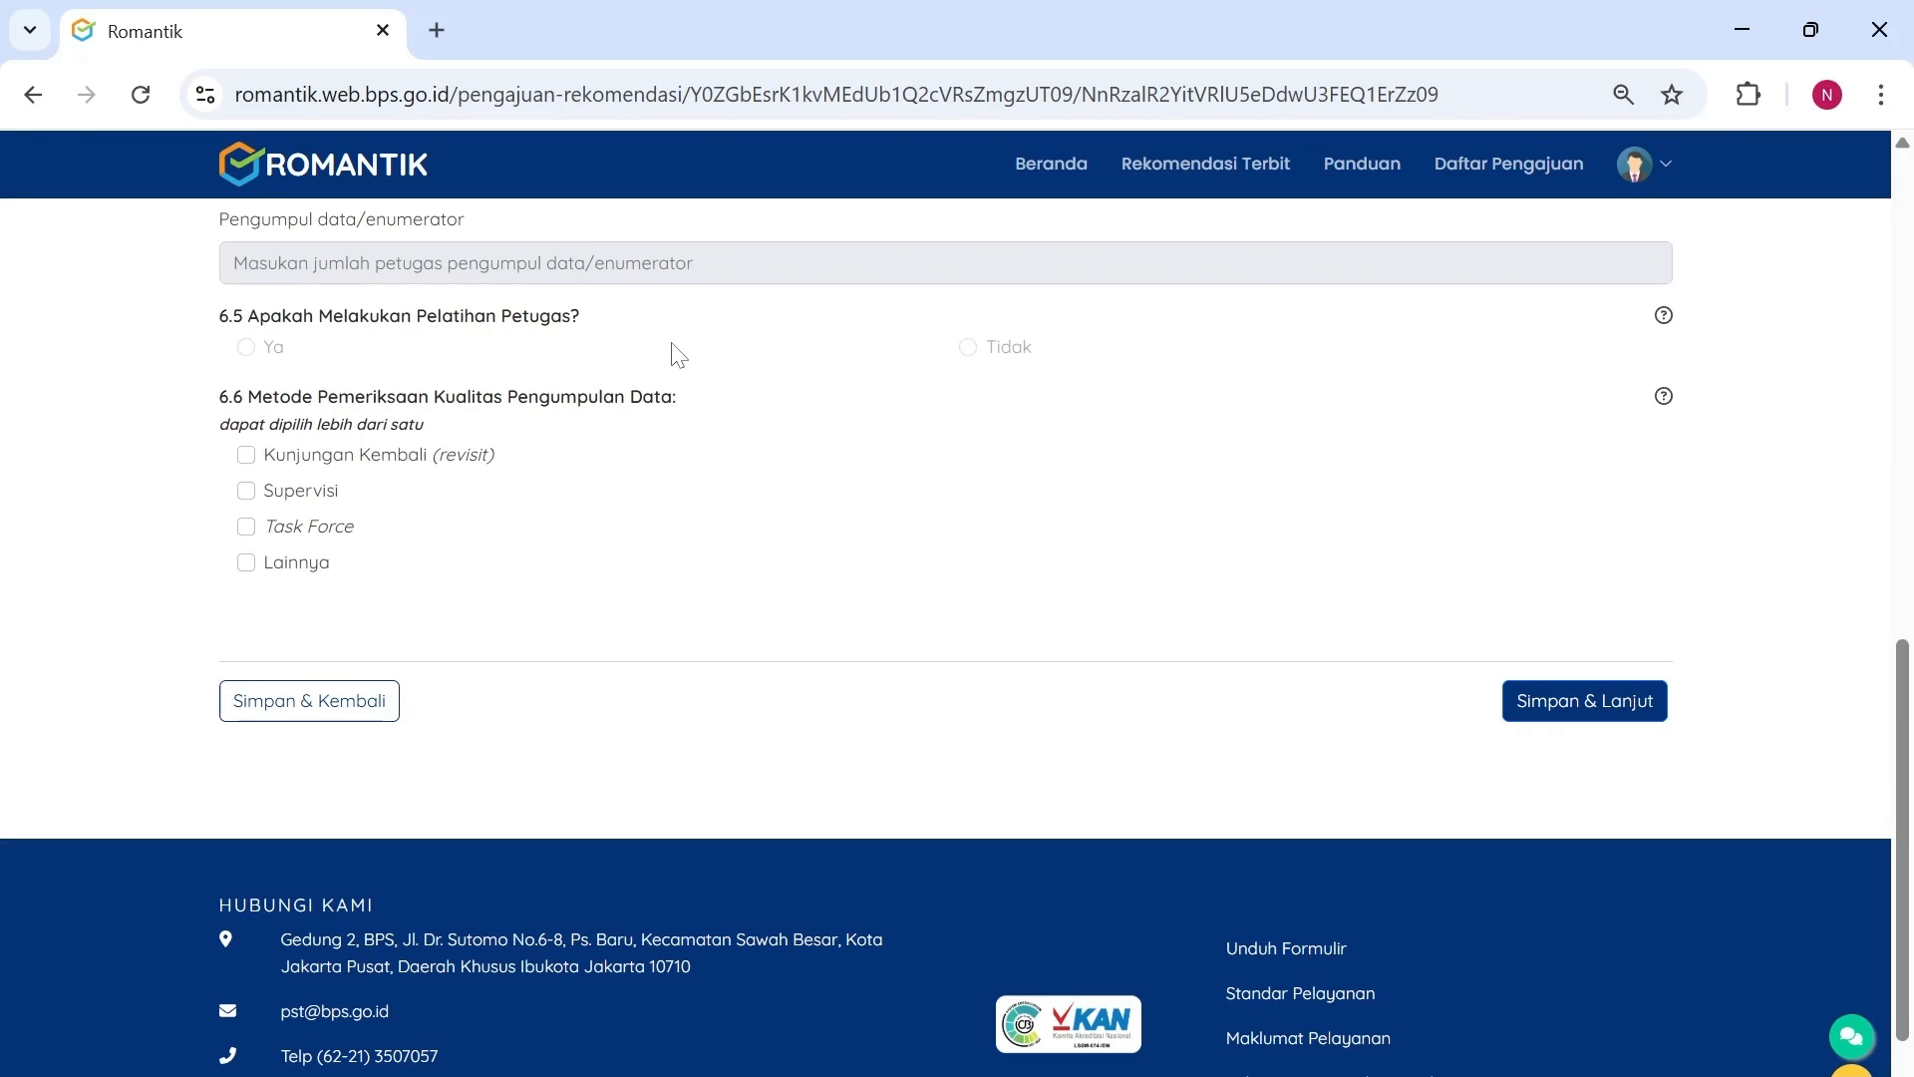
scroll(668, 364, down, 3)
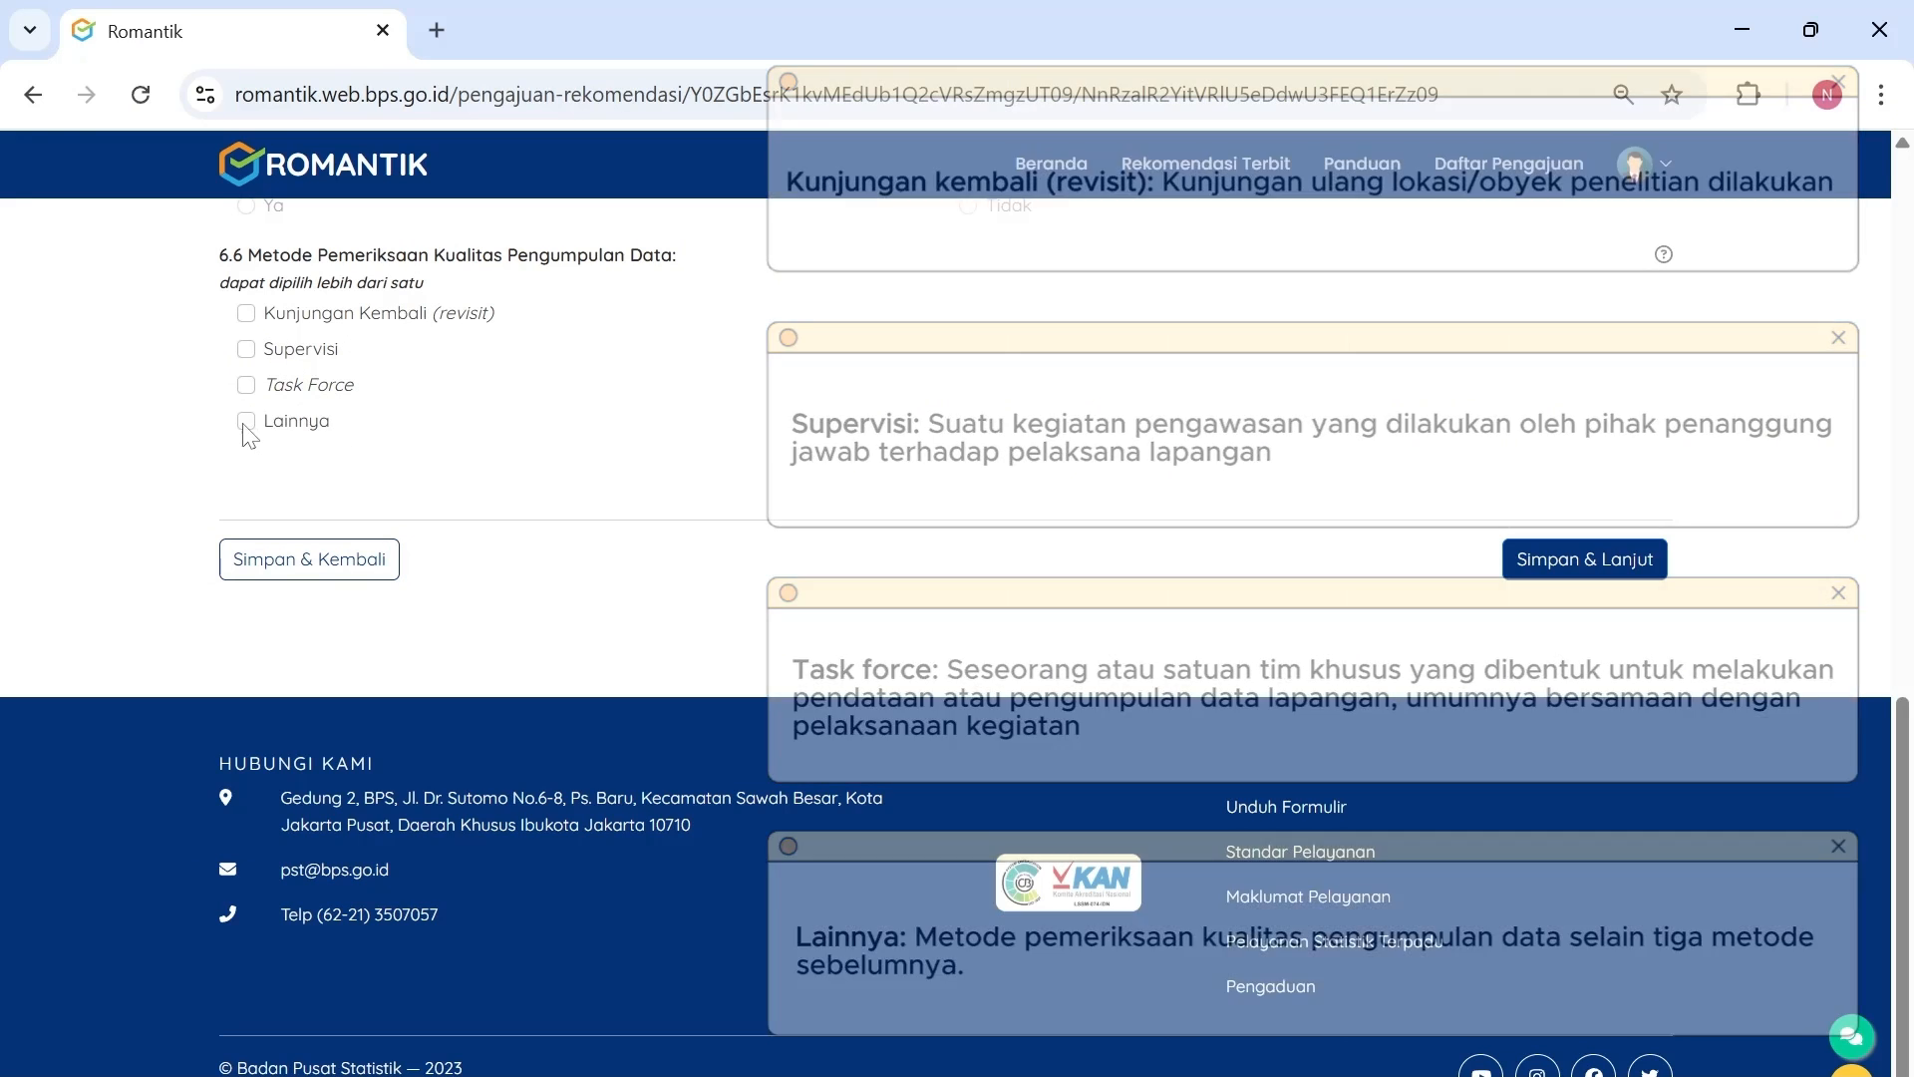
click(244, 425)
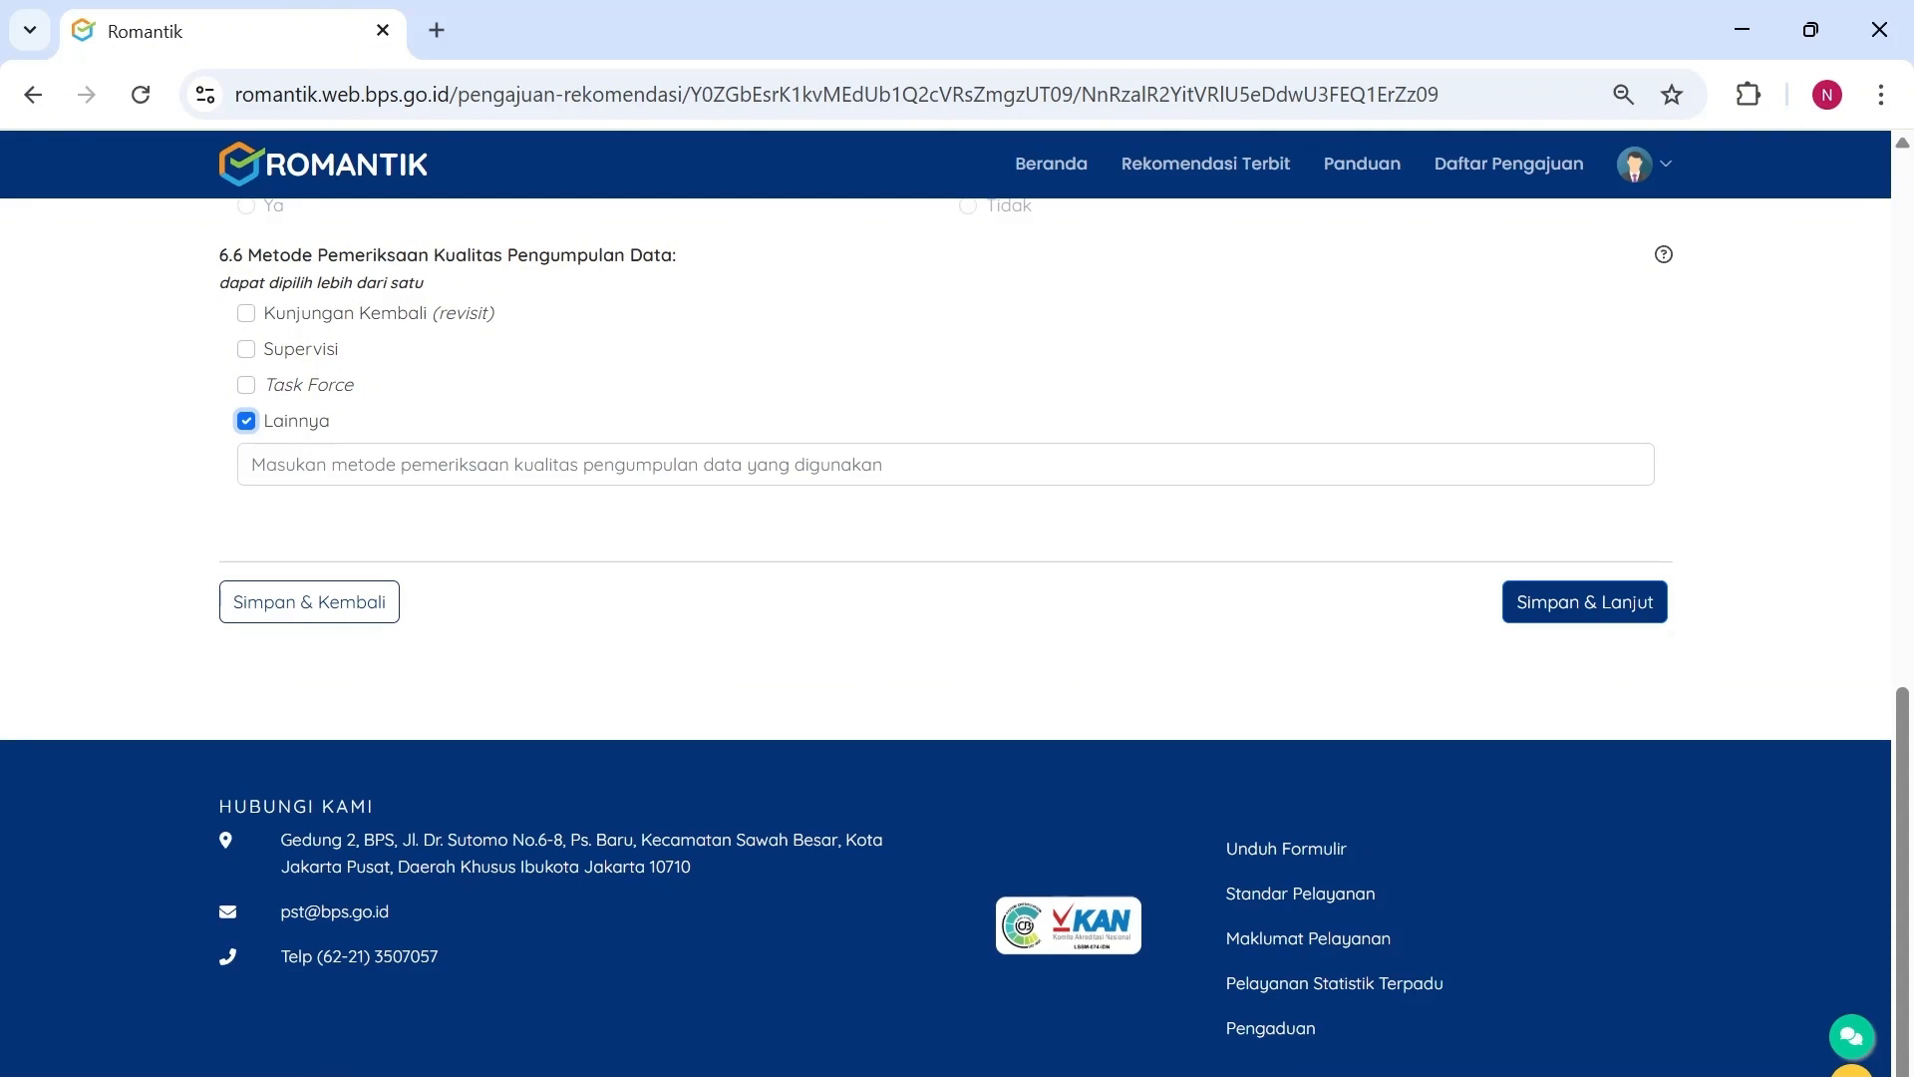
key(Tab)
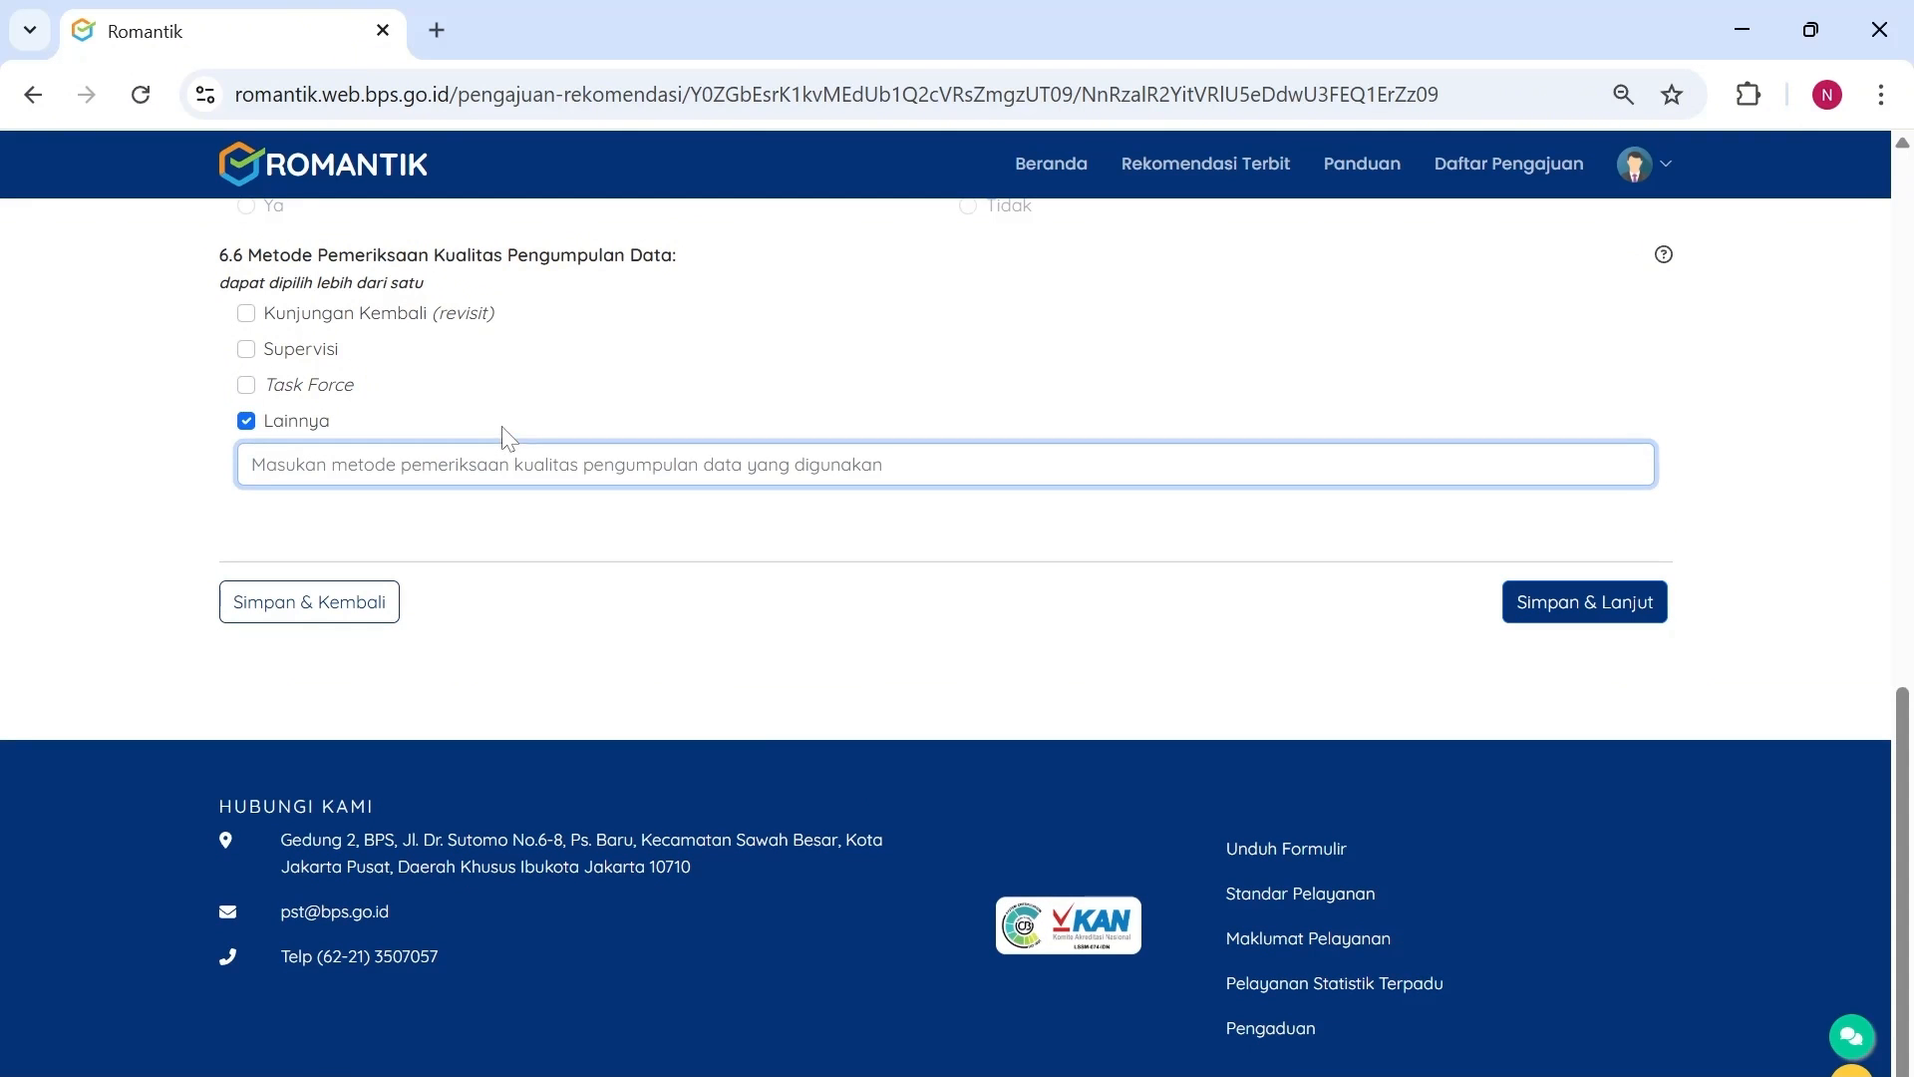
click(249, 424)
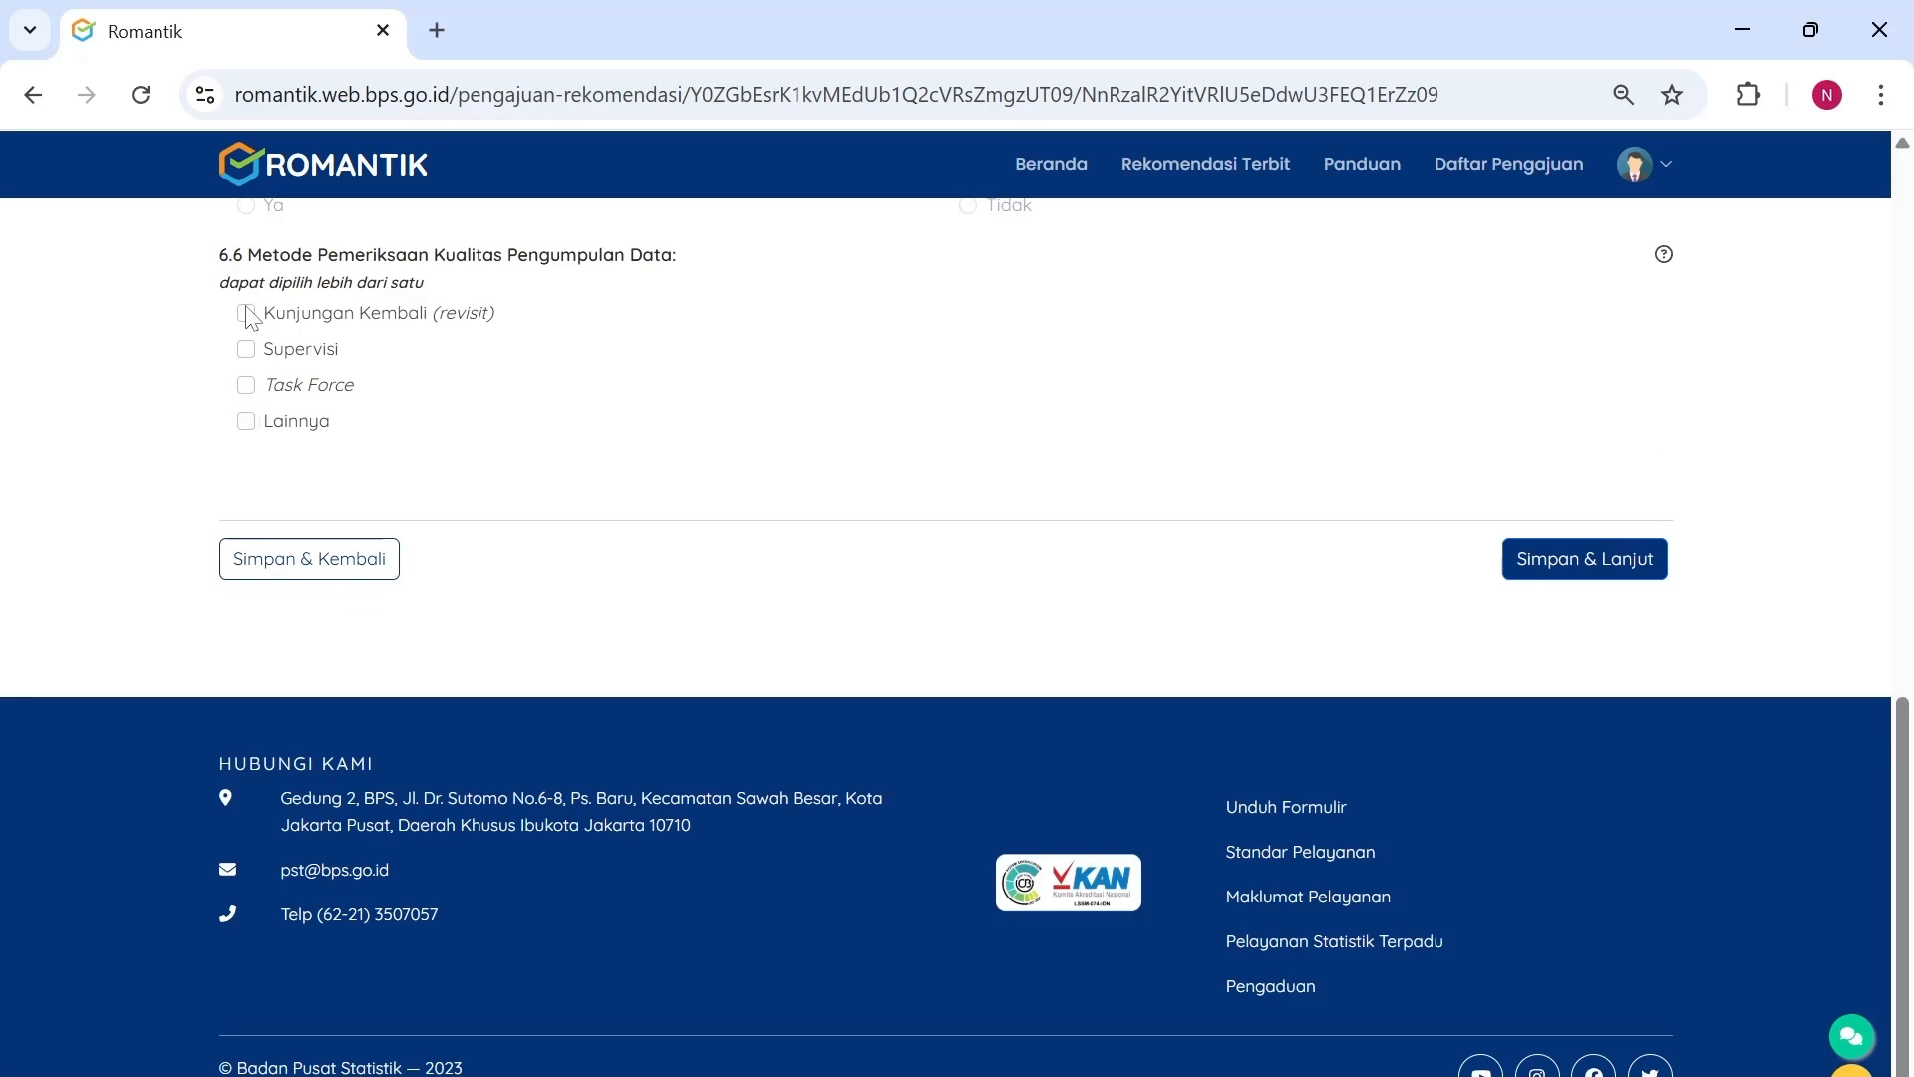
- Mark Kunjungan Kembali (revisit) as the quality check method in 6.6 and save Blok VI to continue
click(246, 313)
scroll(911, 482, up, 3)
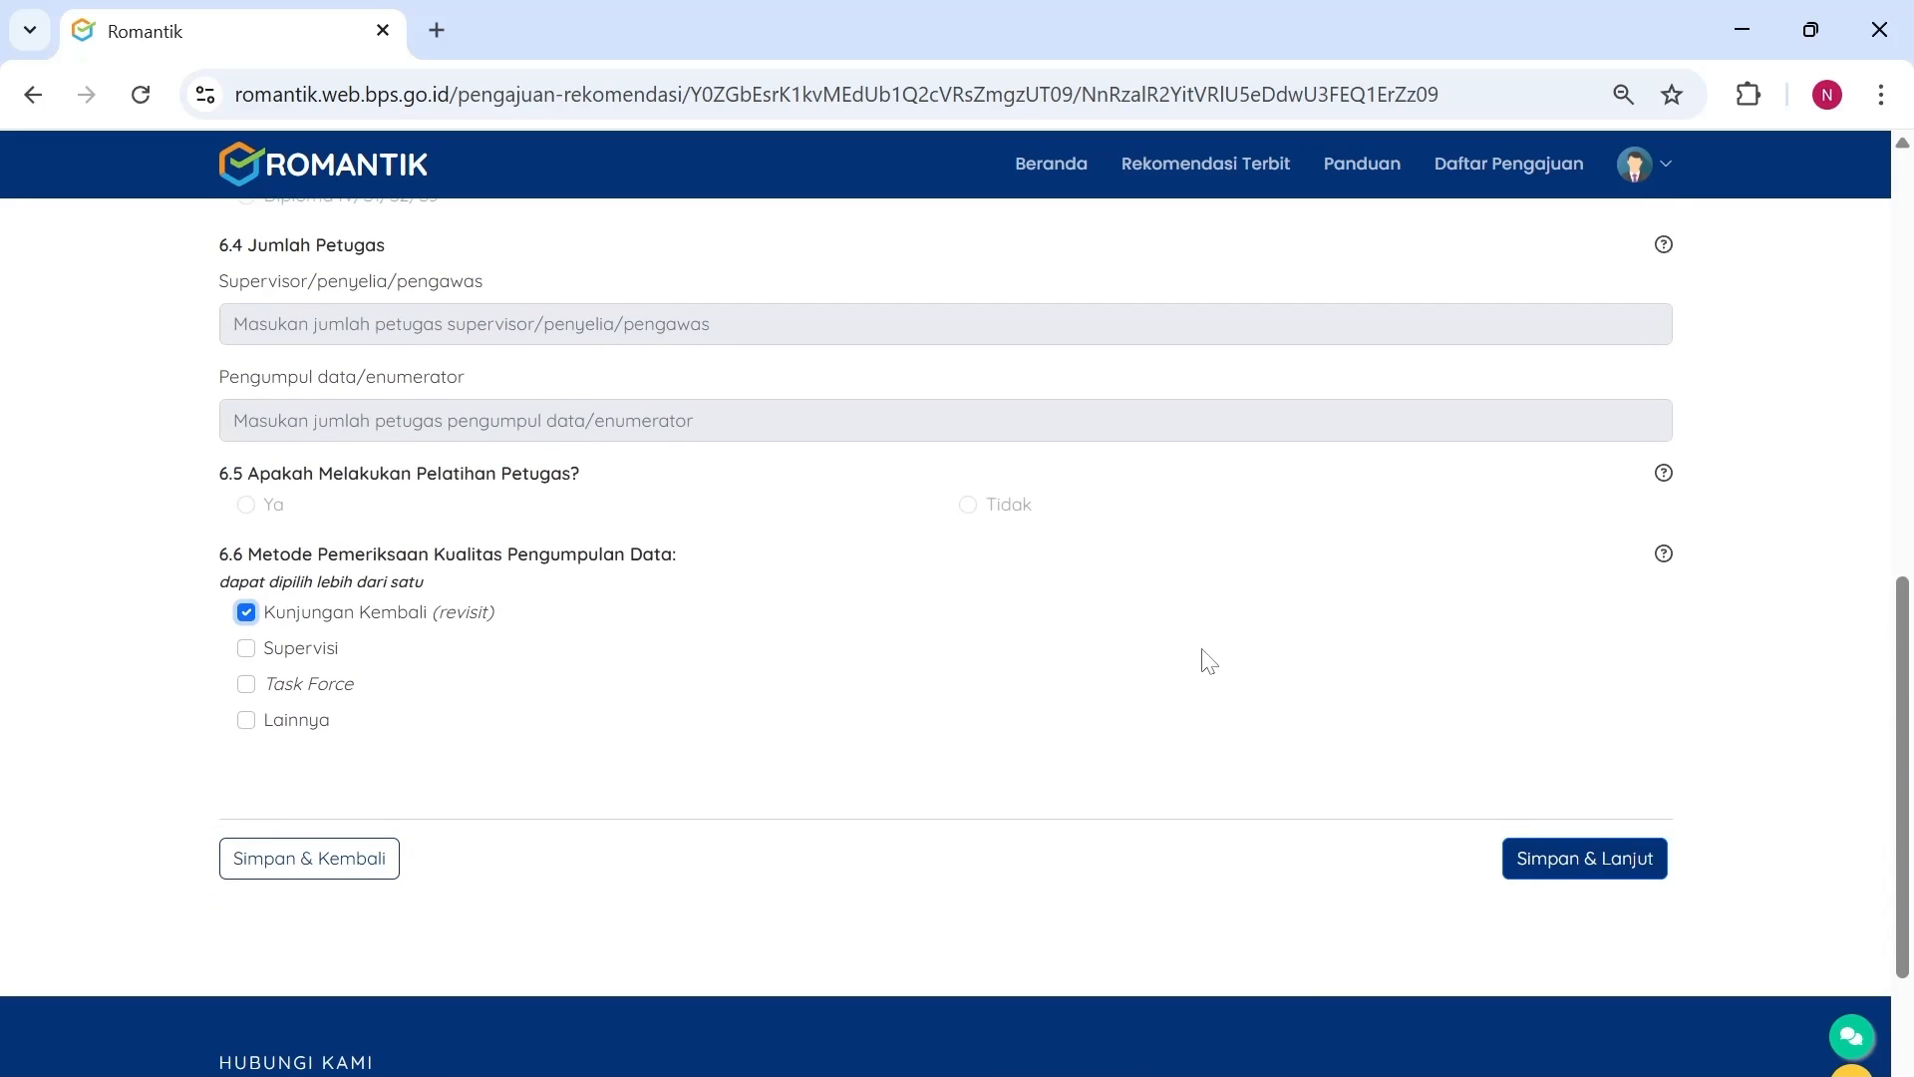
click(1615, 865)
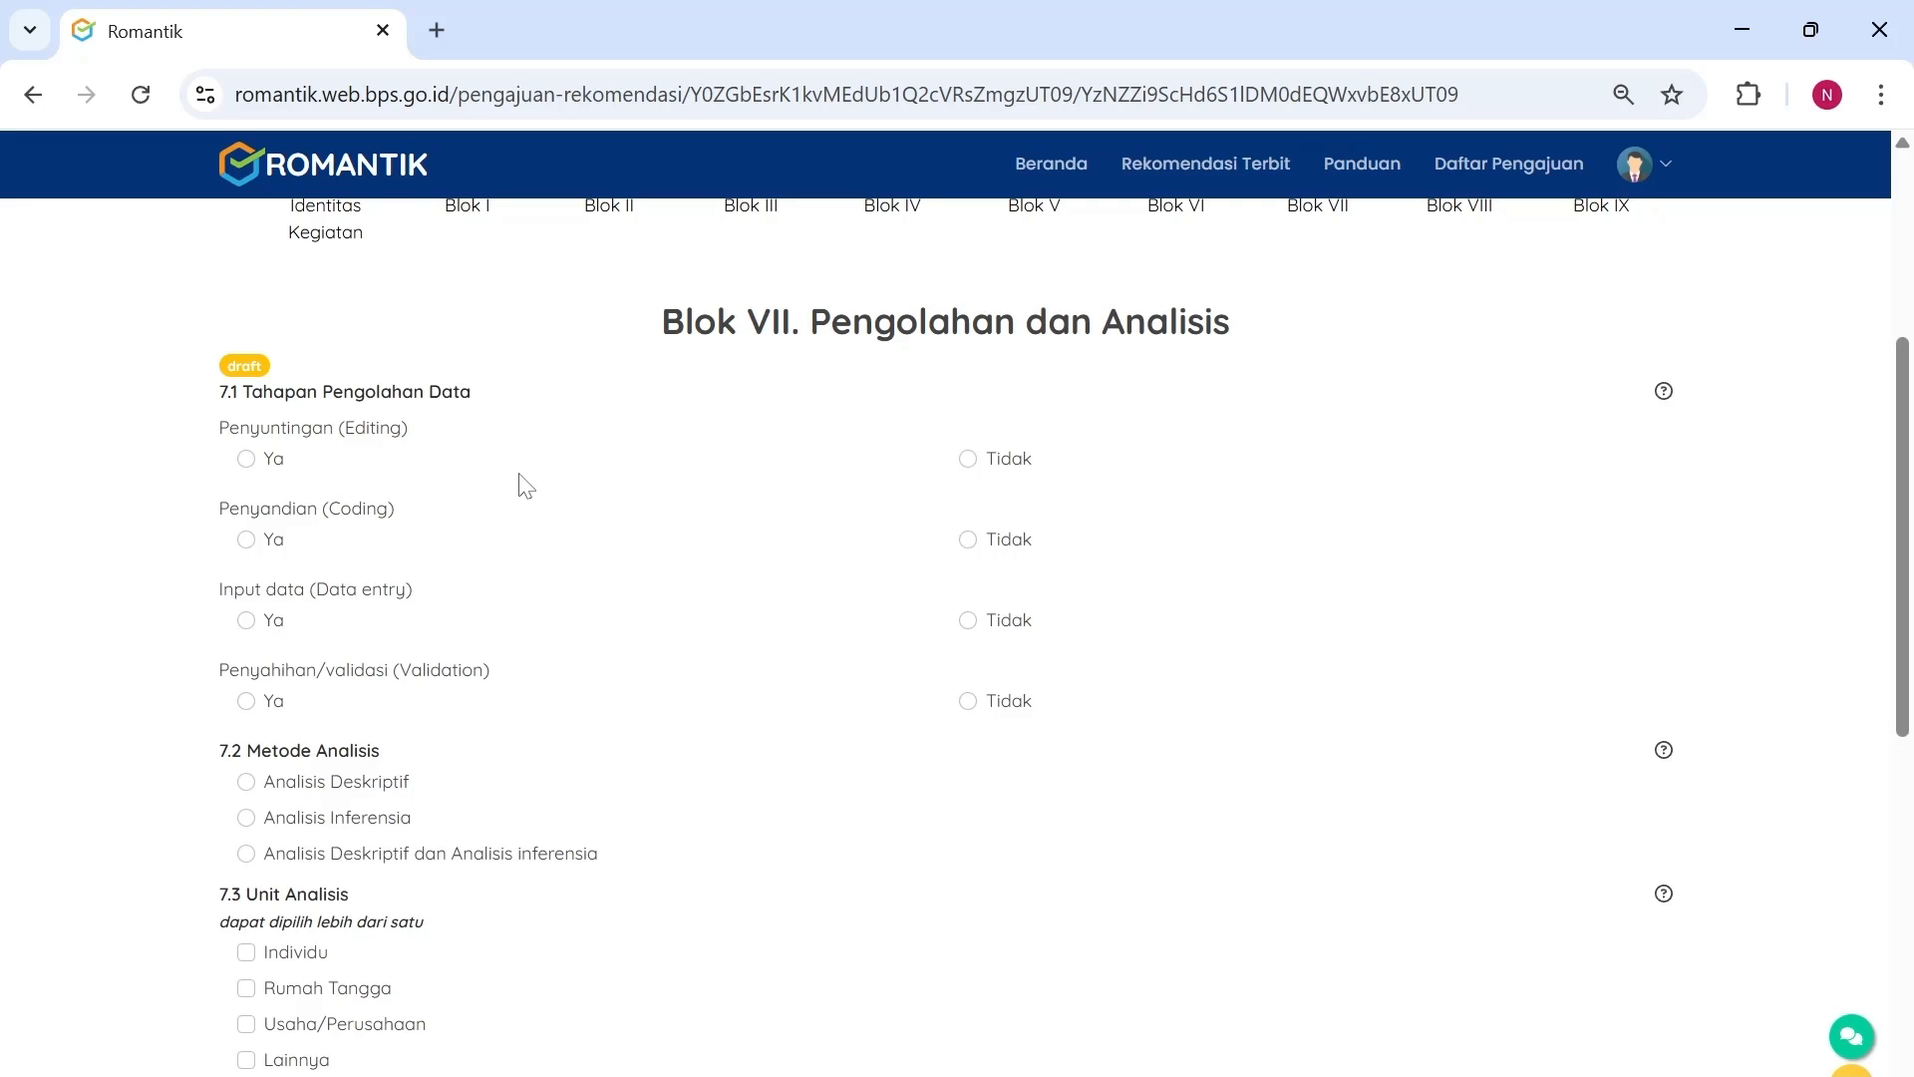
- Set the 7.1 processing stages to Ya for Editing, Data entry and Validation, and Tidak for Coding
click(247, 462)
click(969, 541)
click(271, 620)
click(254, 702)
- Set the analysis method in 7.2 to Analisis Deskriptif dan Analisis inferensia
scroll(265, 705, down, 4)
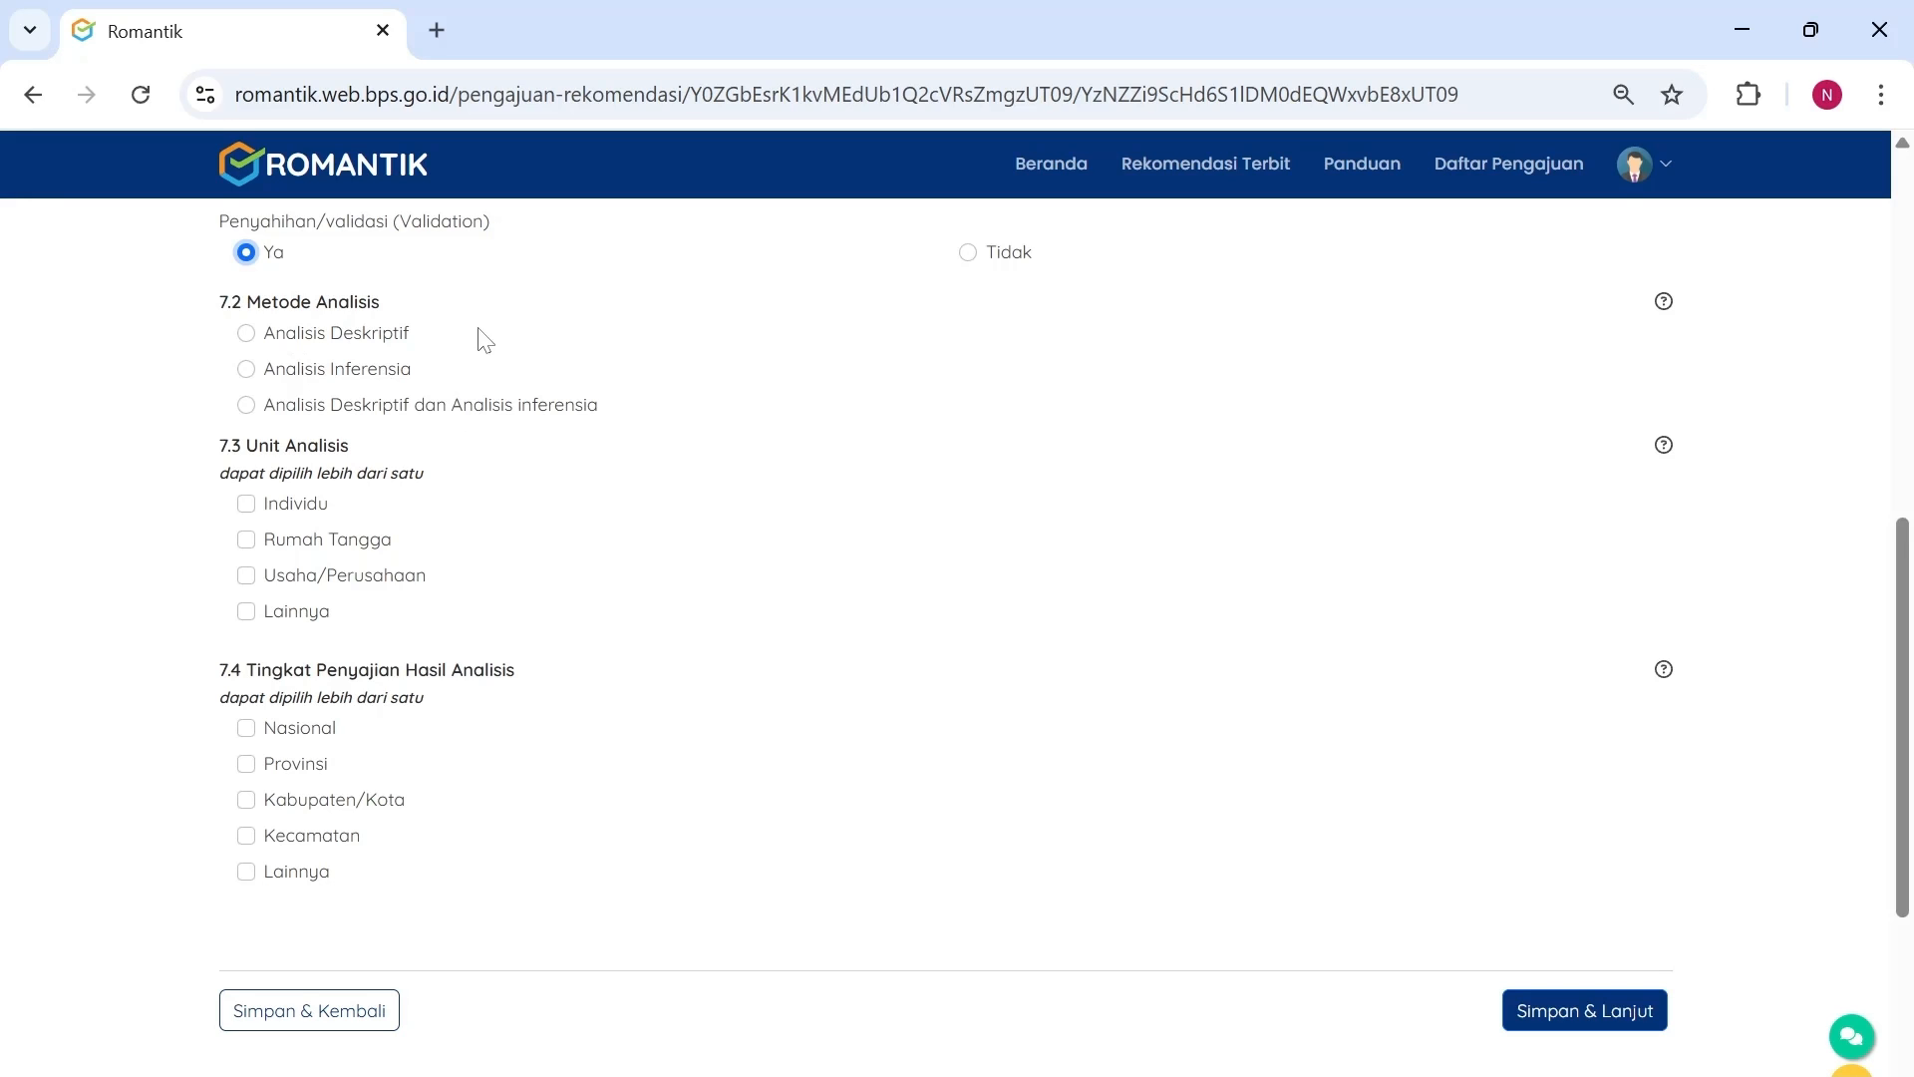
click(313, 339)
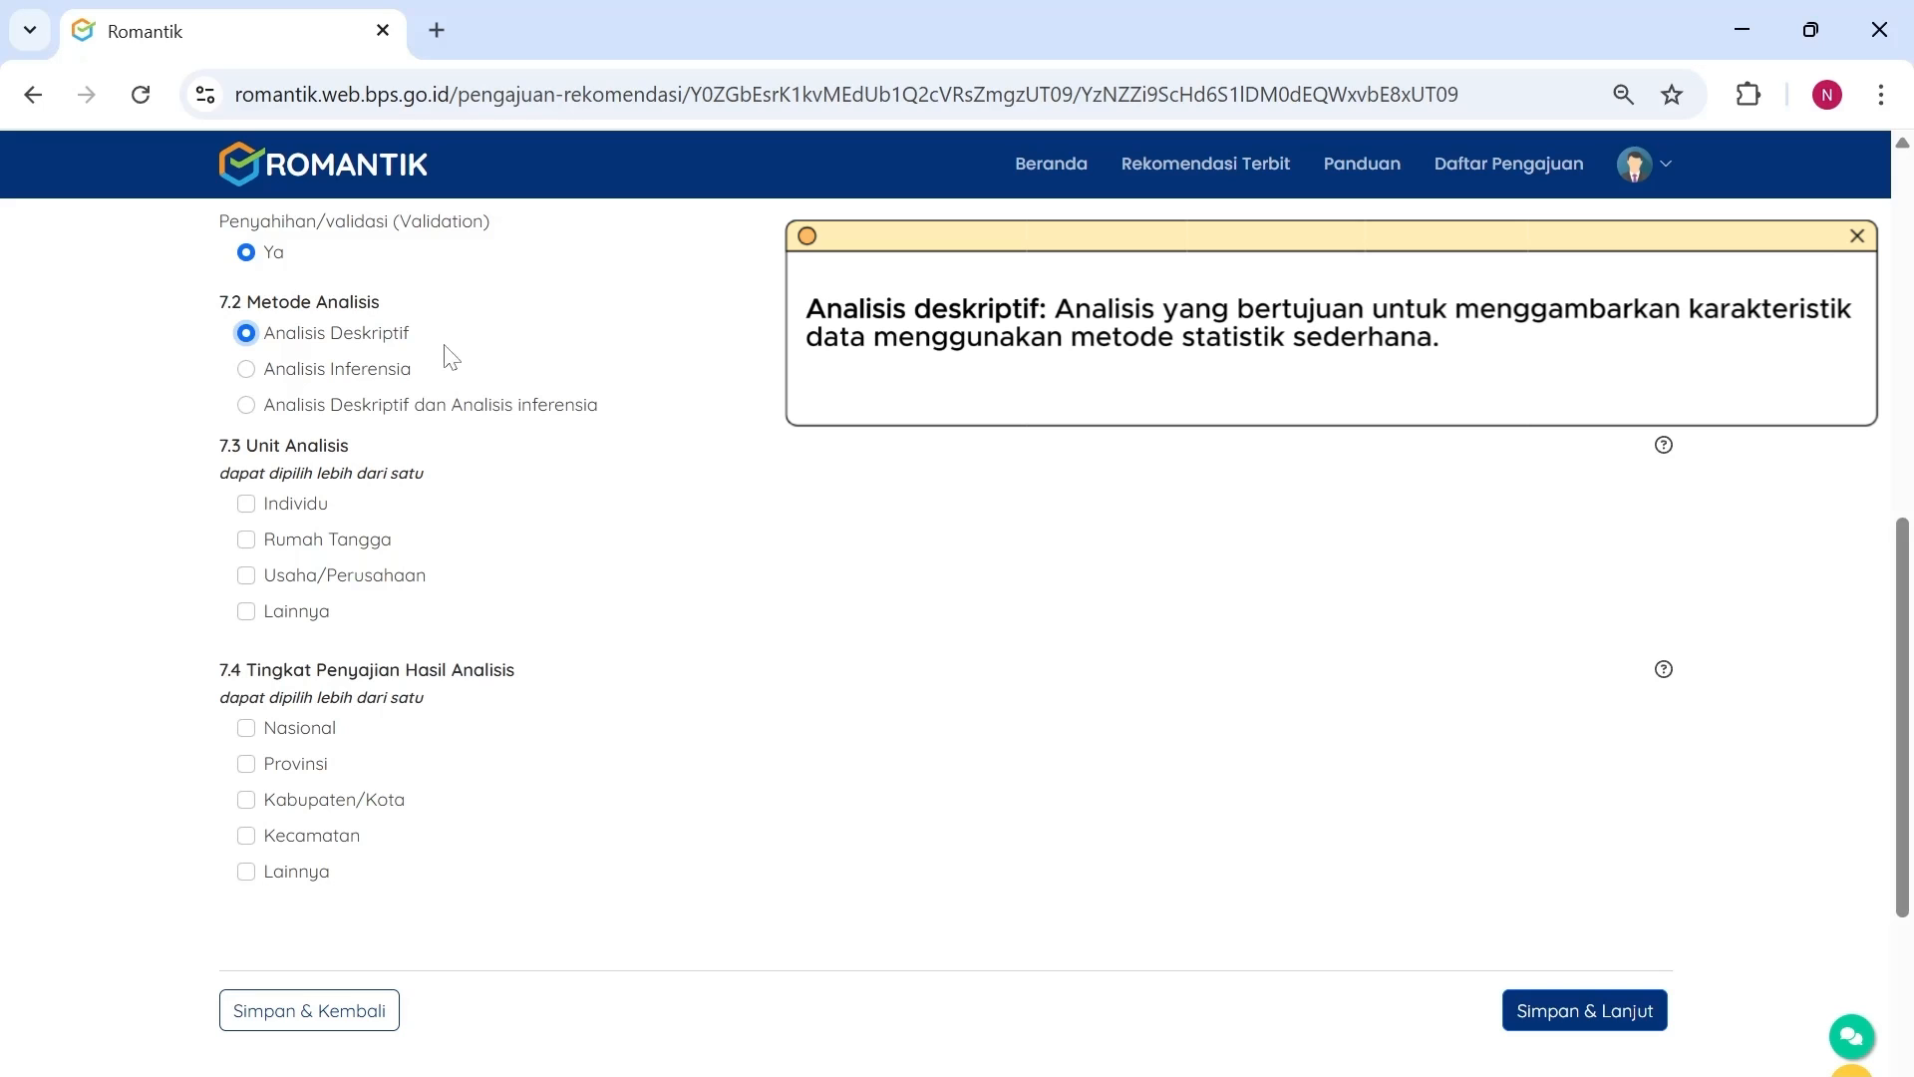
click(408, 375)
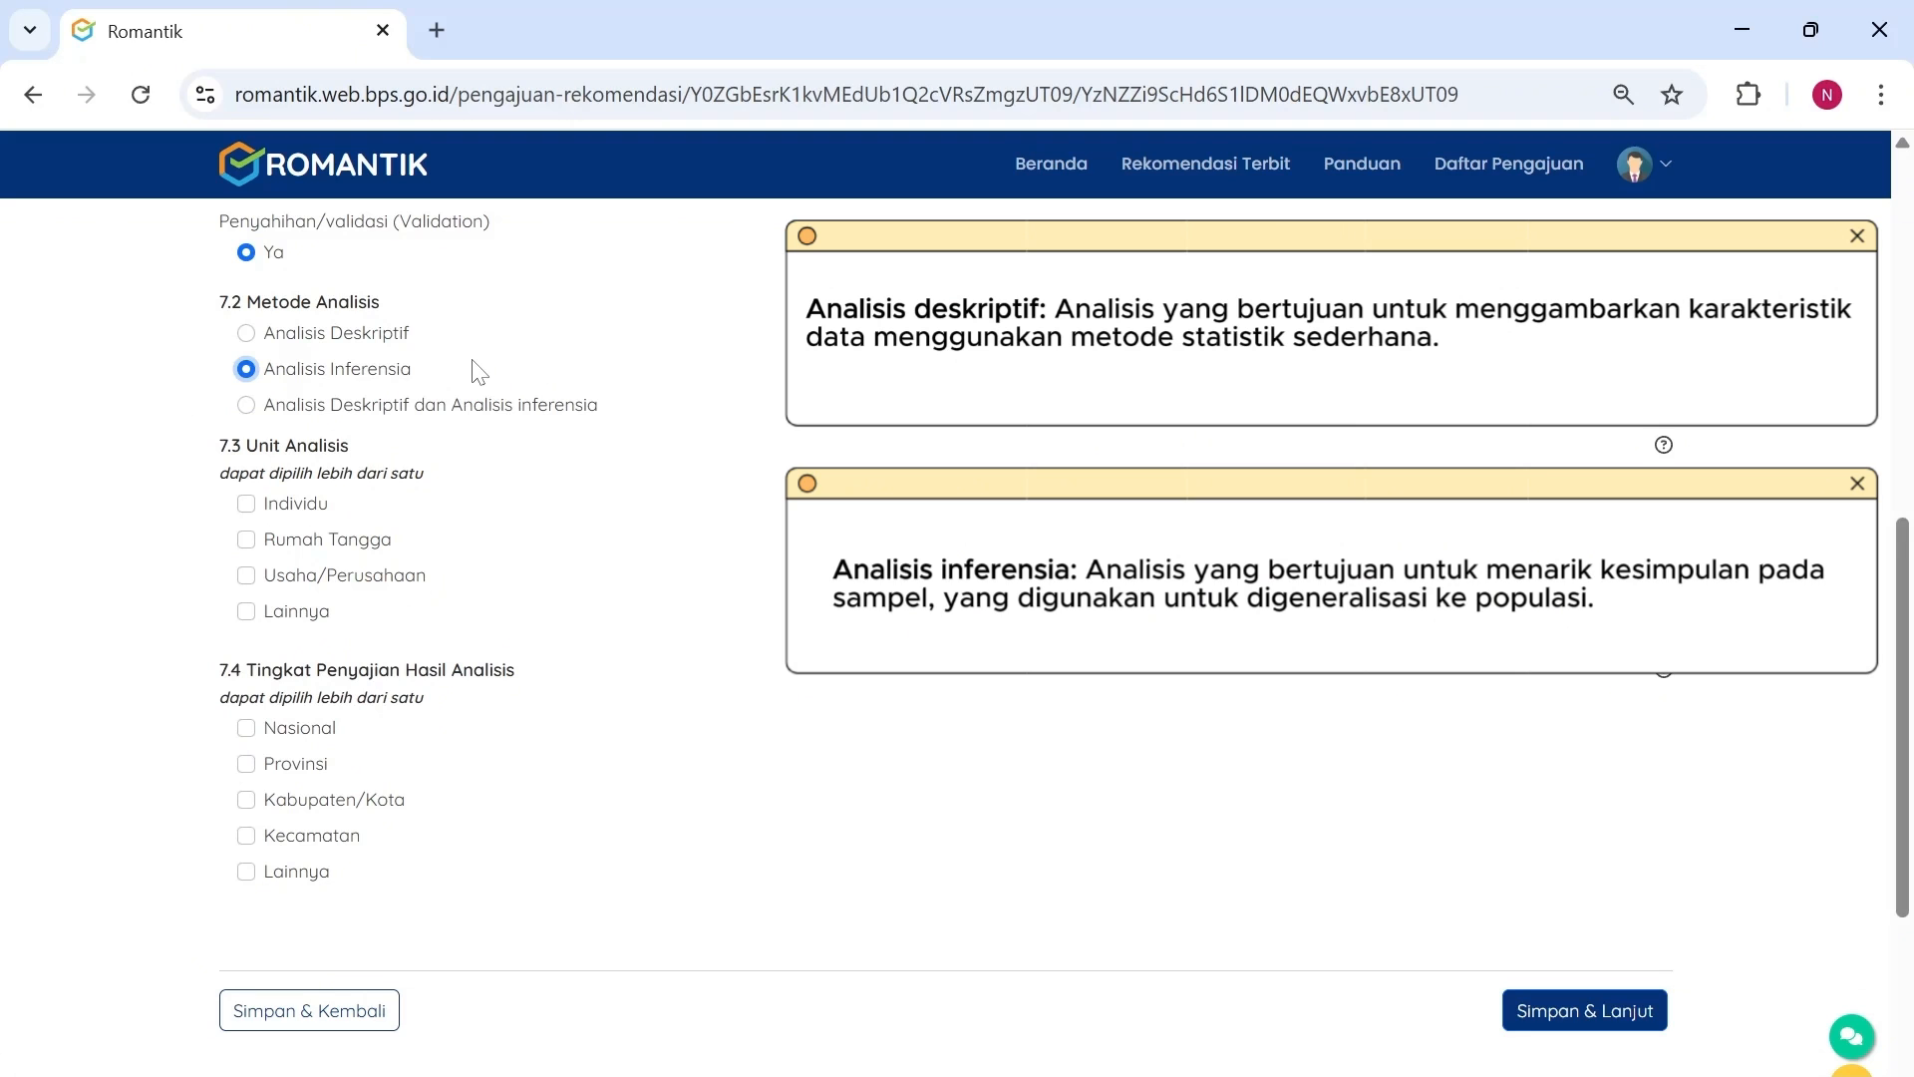
click(498, 411)
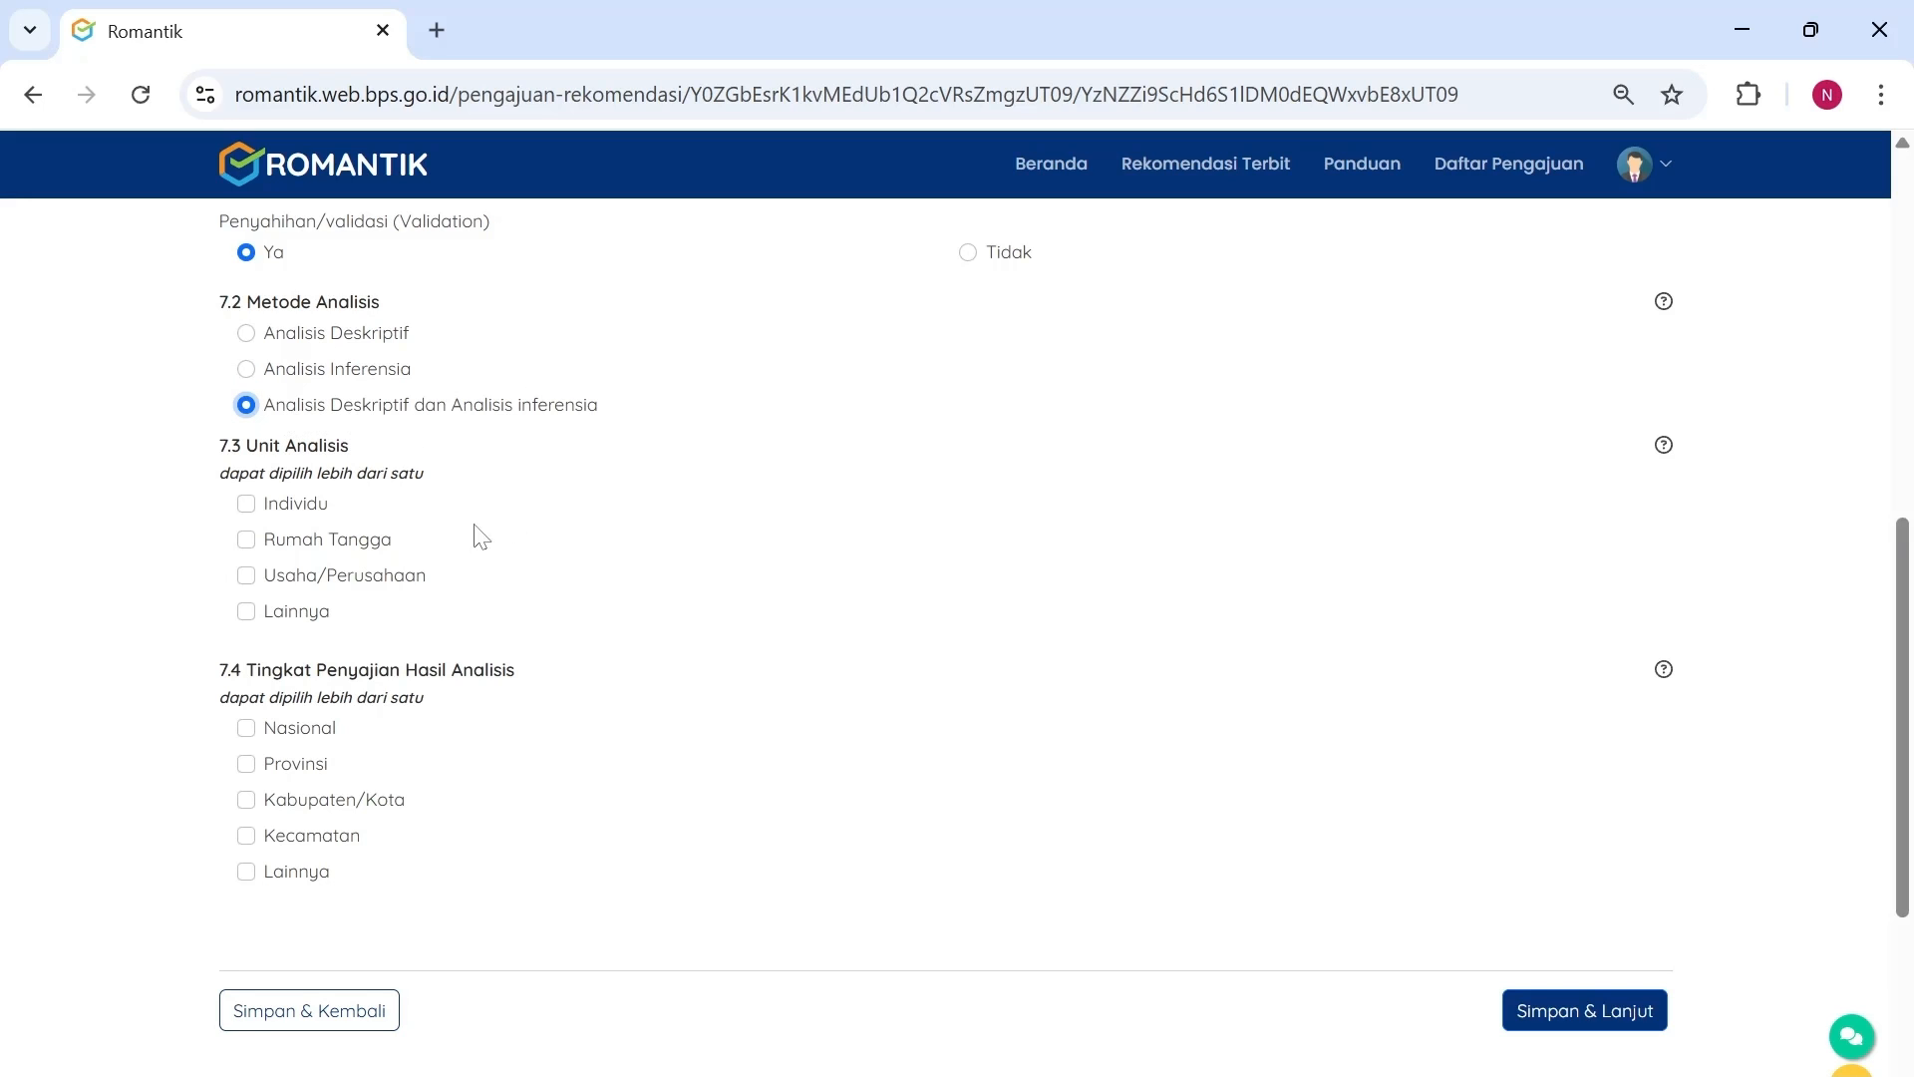
- Mark the analysis unit in 7.3 as Lainnya and specify it as Perangkat Daerah
scroll(469, 537, down, 1)
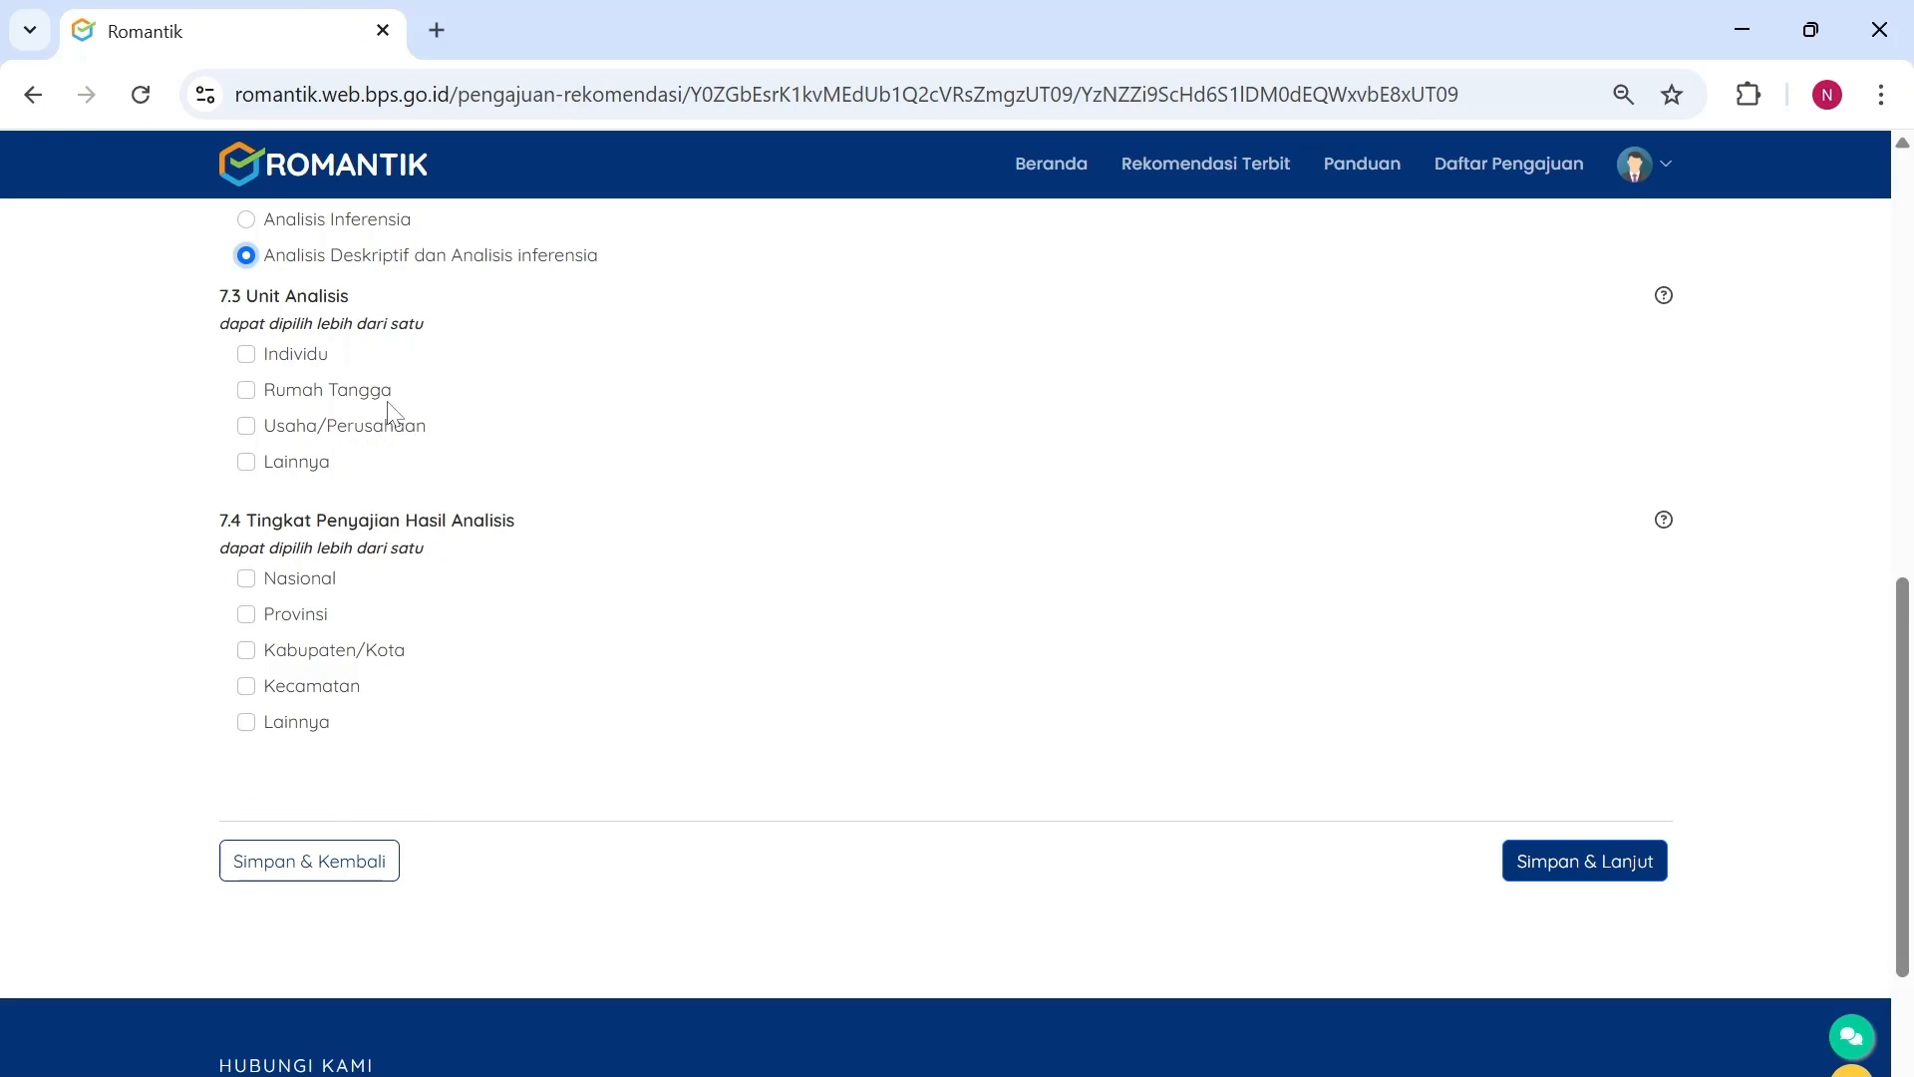
click(304, 468)
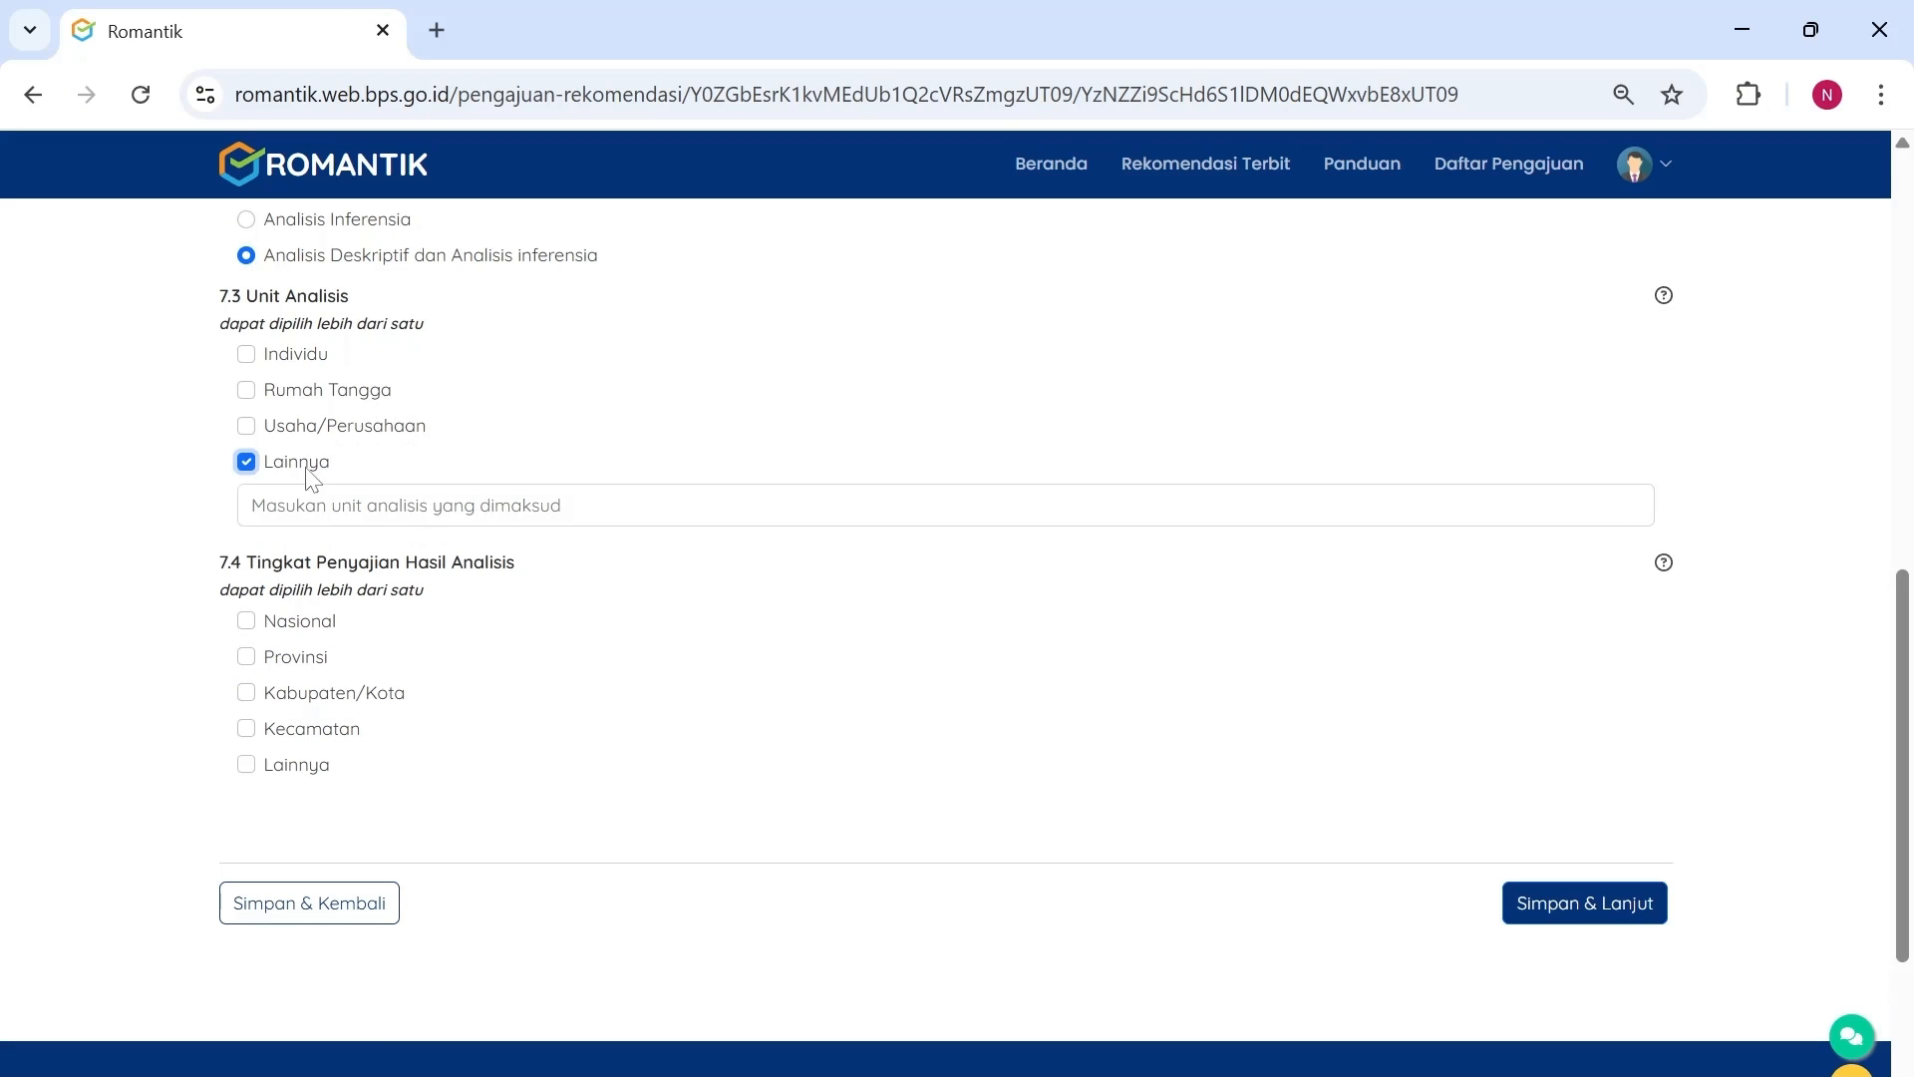
double_click(287, 467)
click(329, 506)
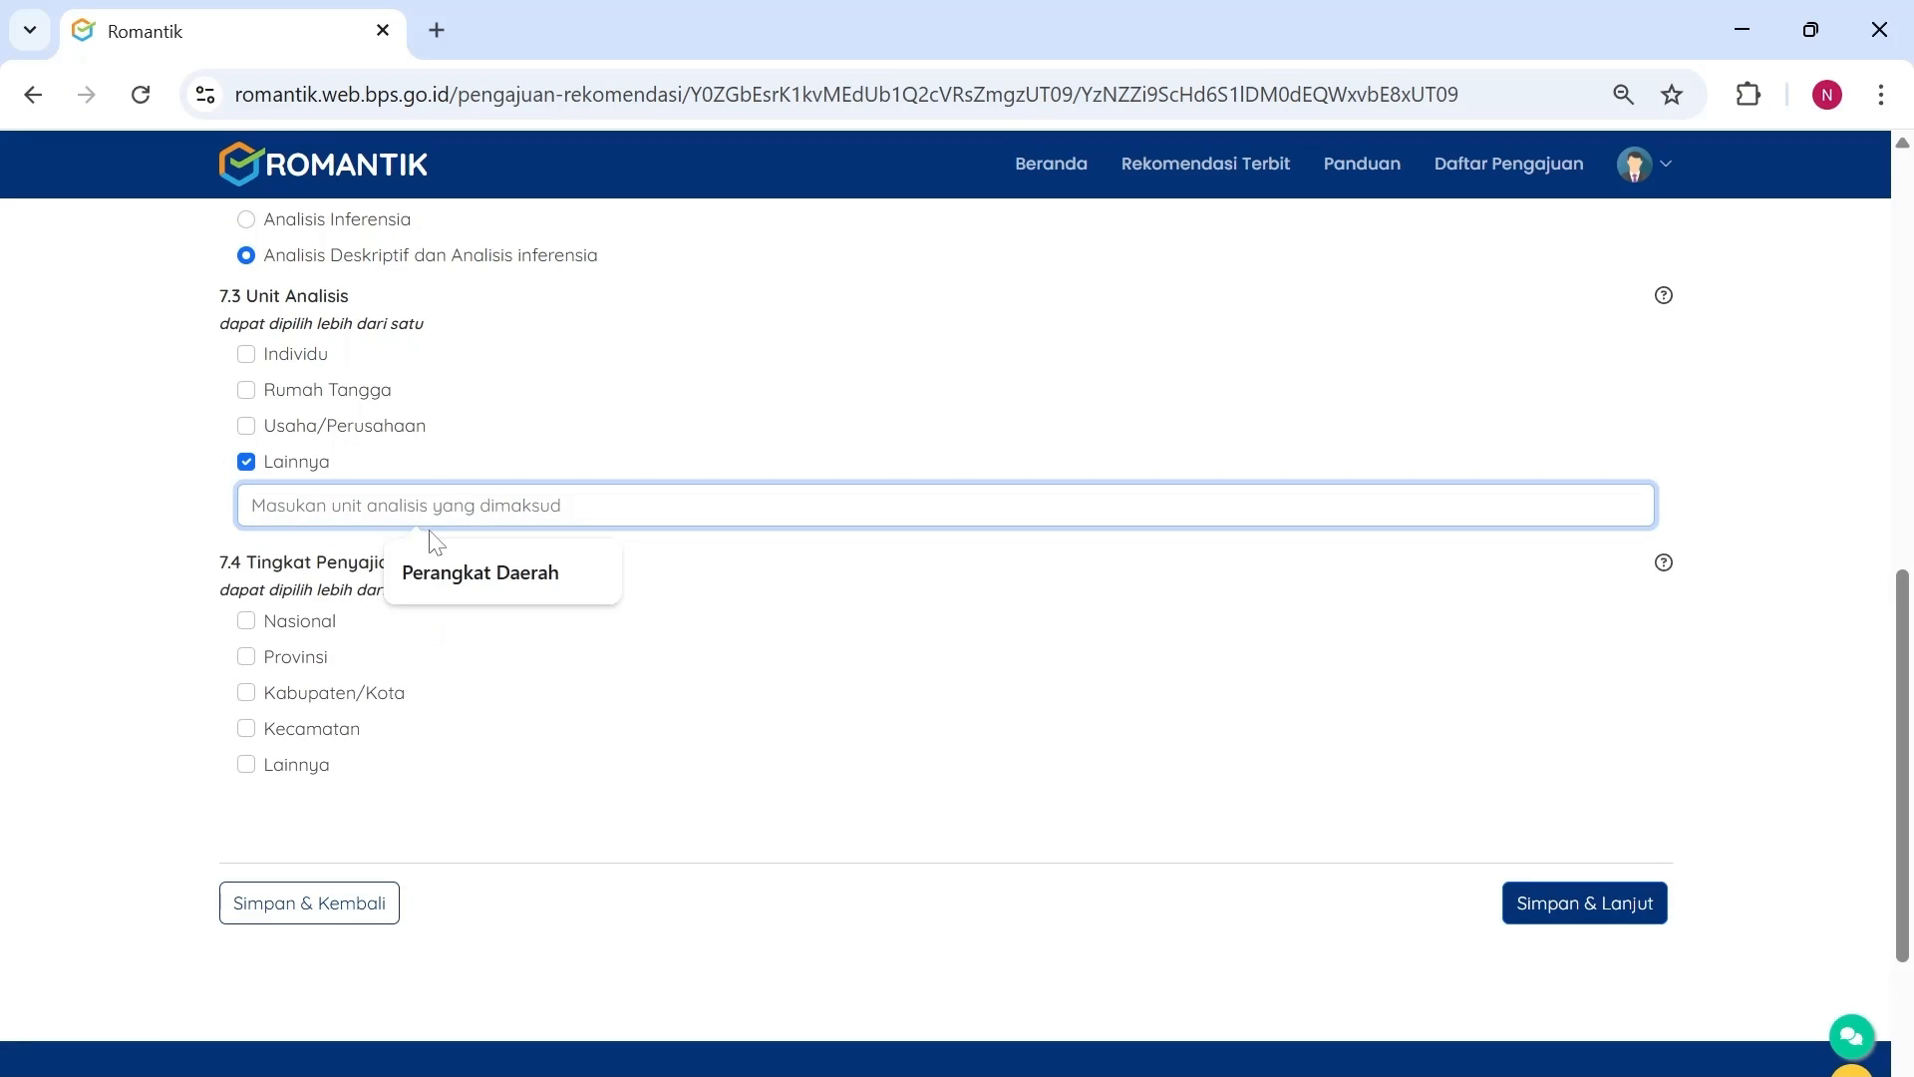
click(470, 570)
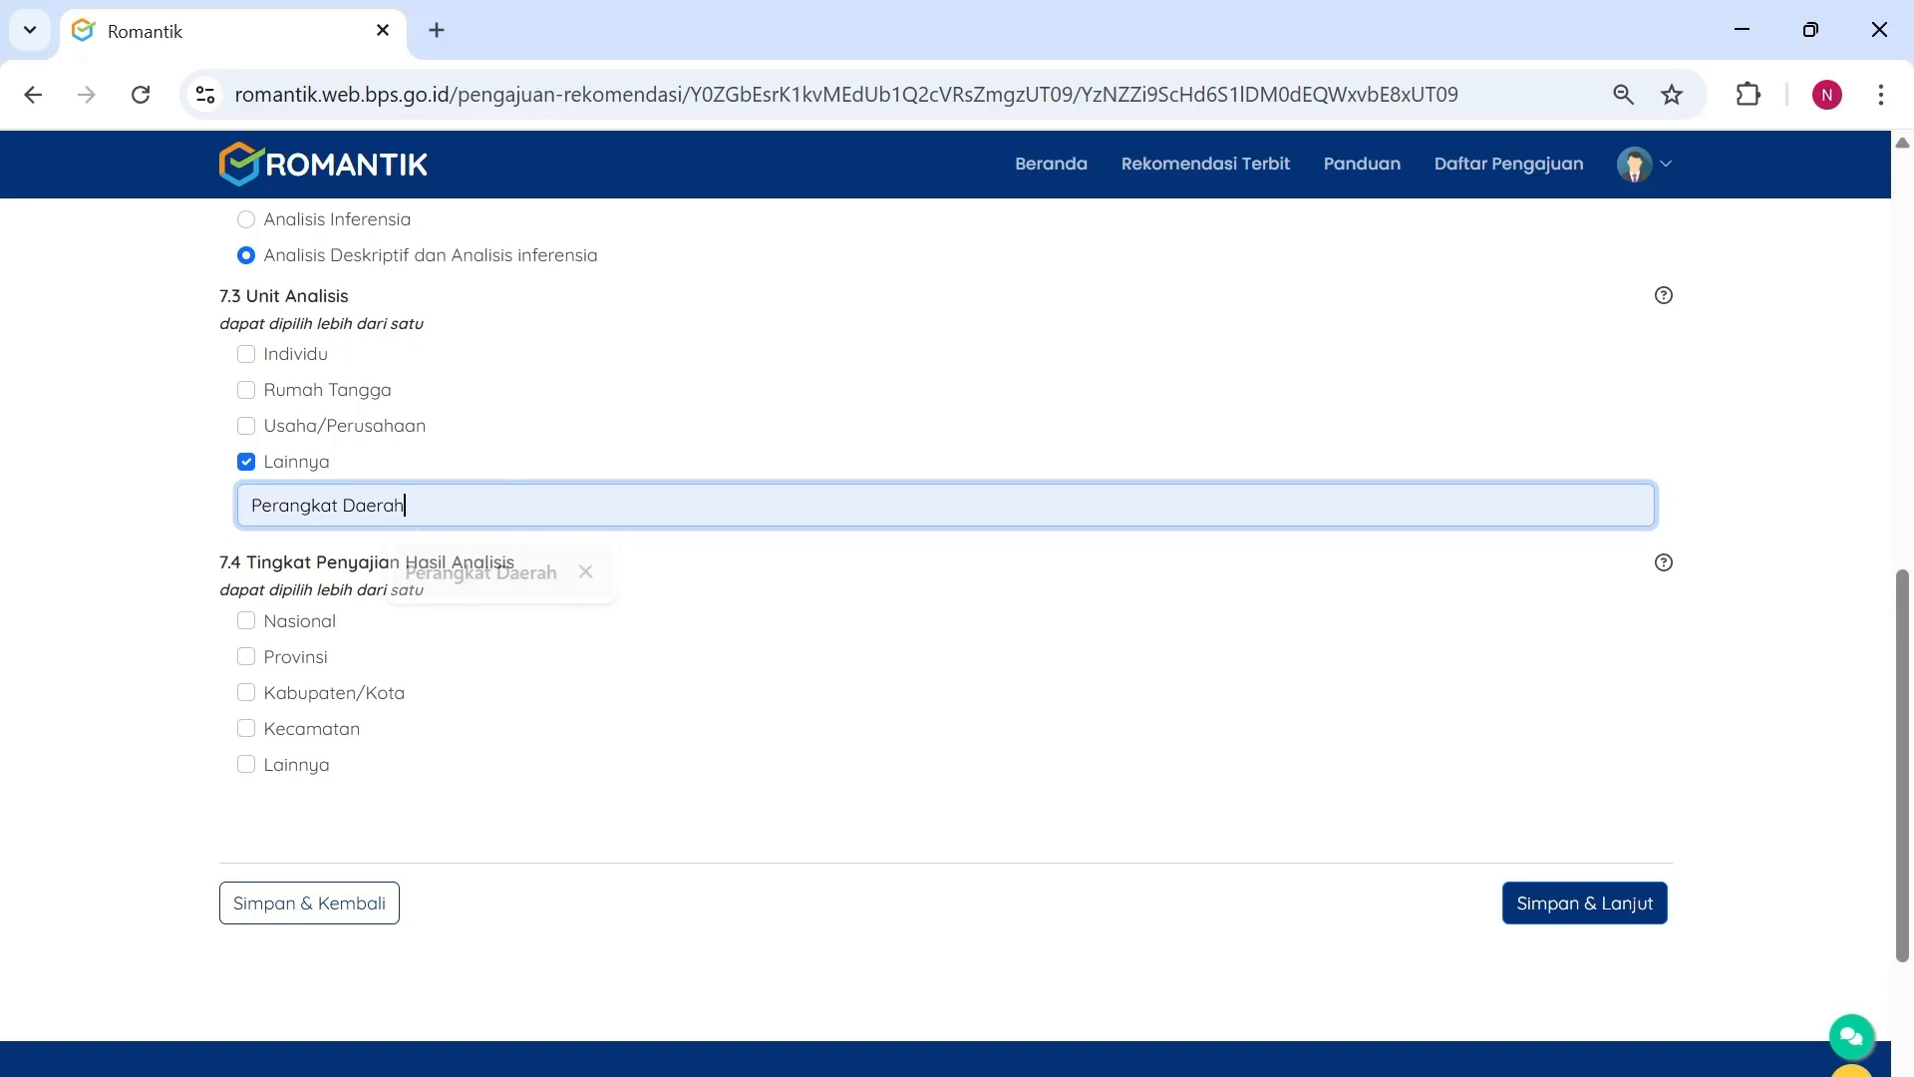
click(586, 429)
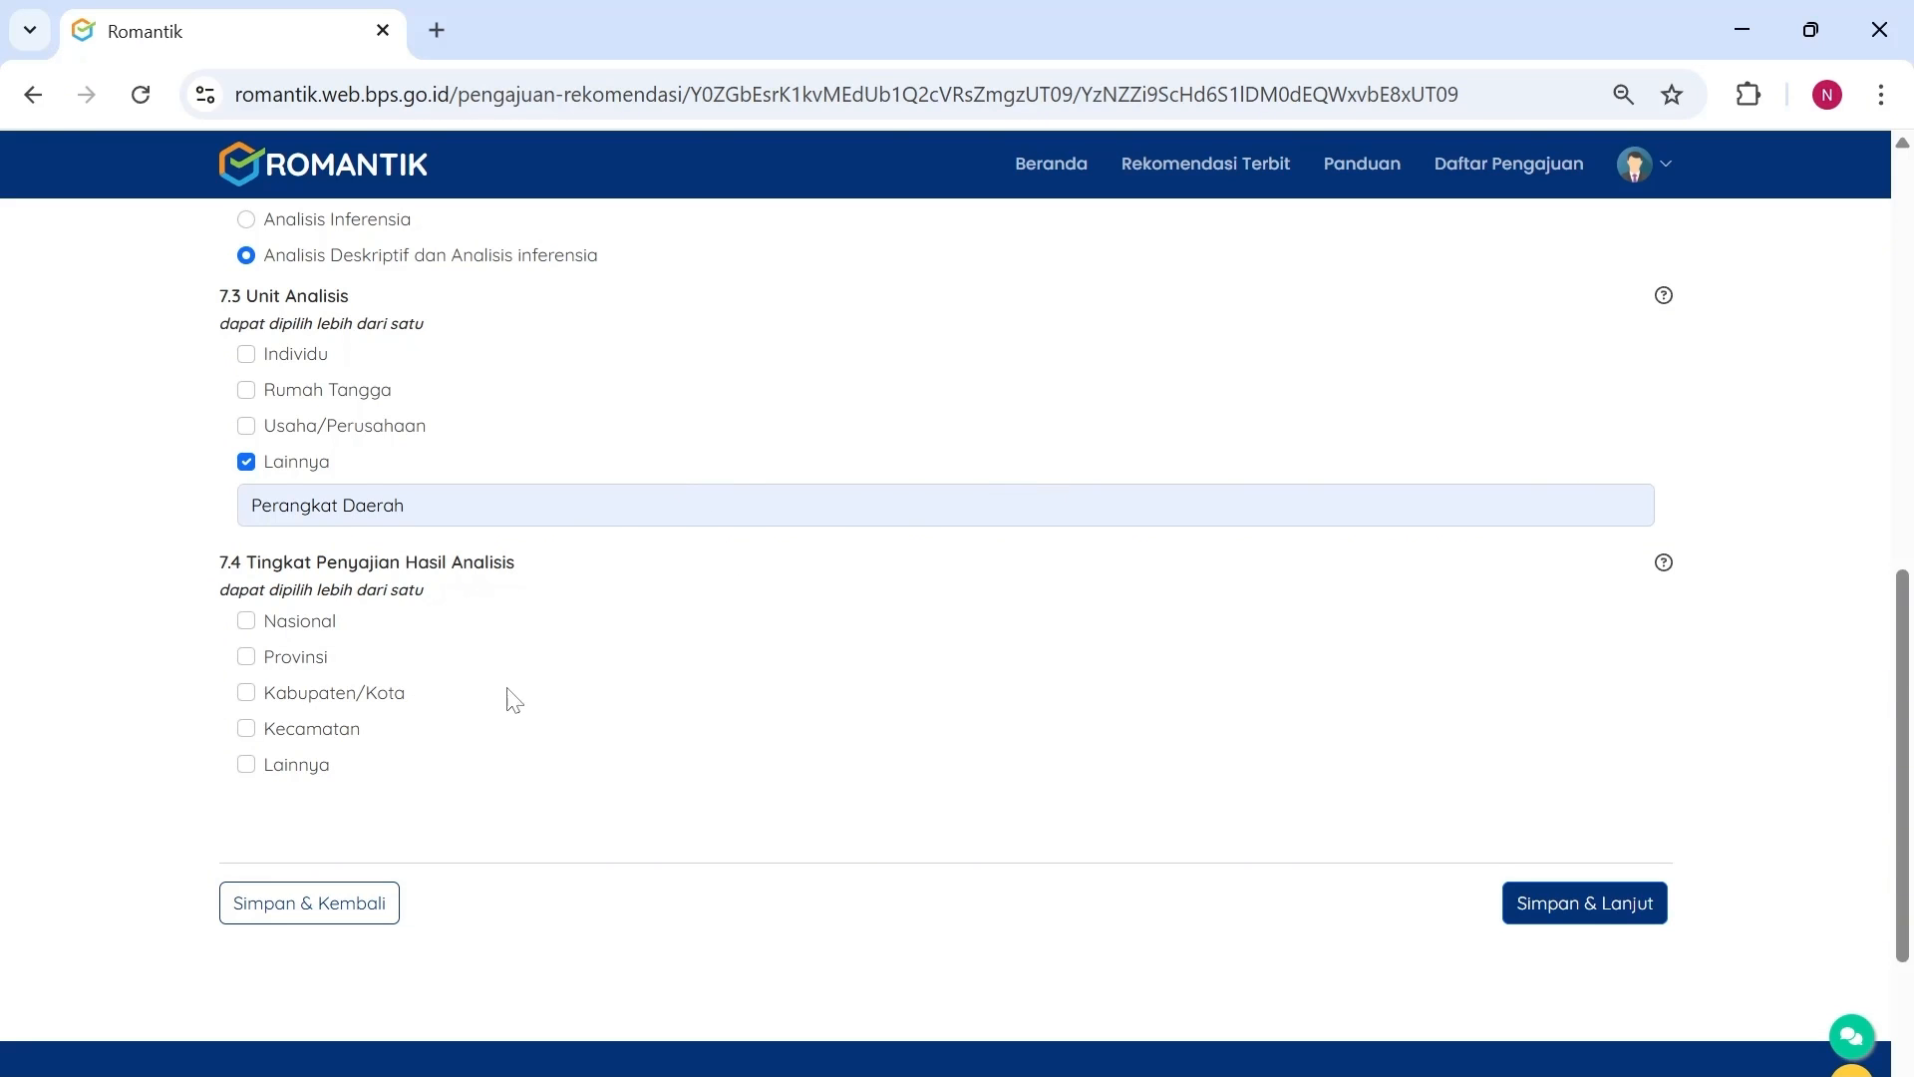
- Mark Kabupaten/Kota as the presentation level of the analysis results in 7.4 and review the Blok VII answers
scroll(512, 698, down, 2)
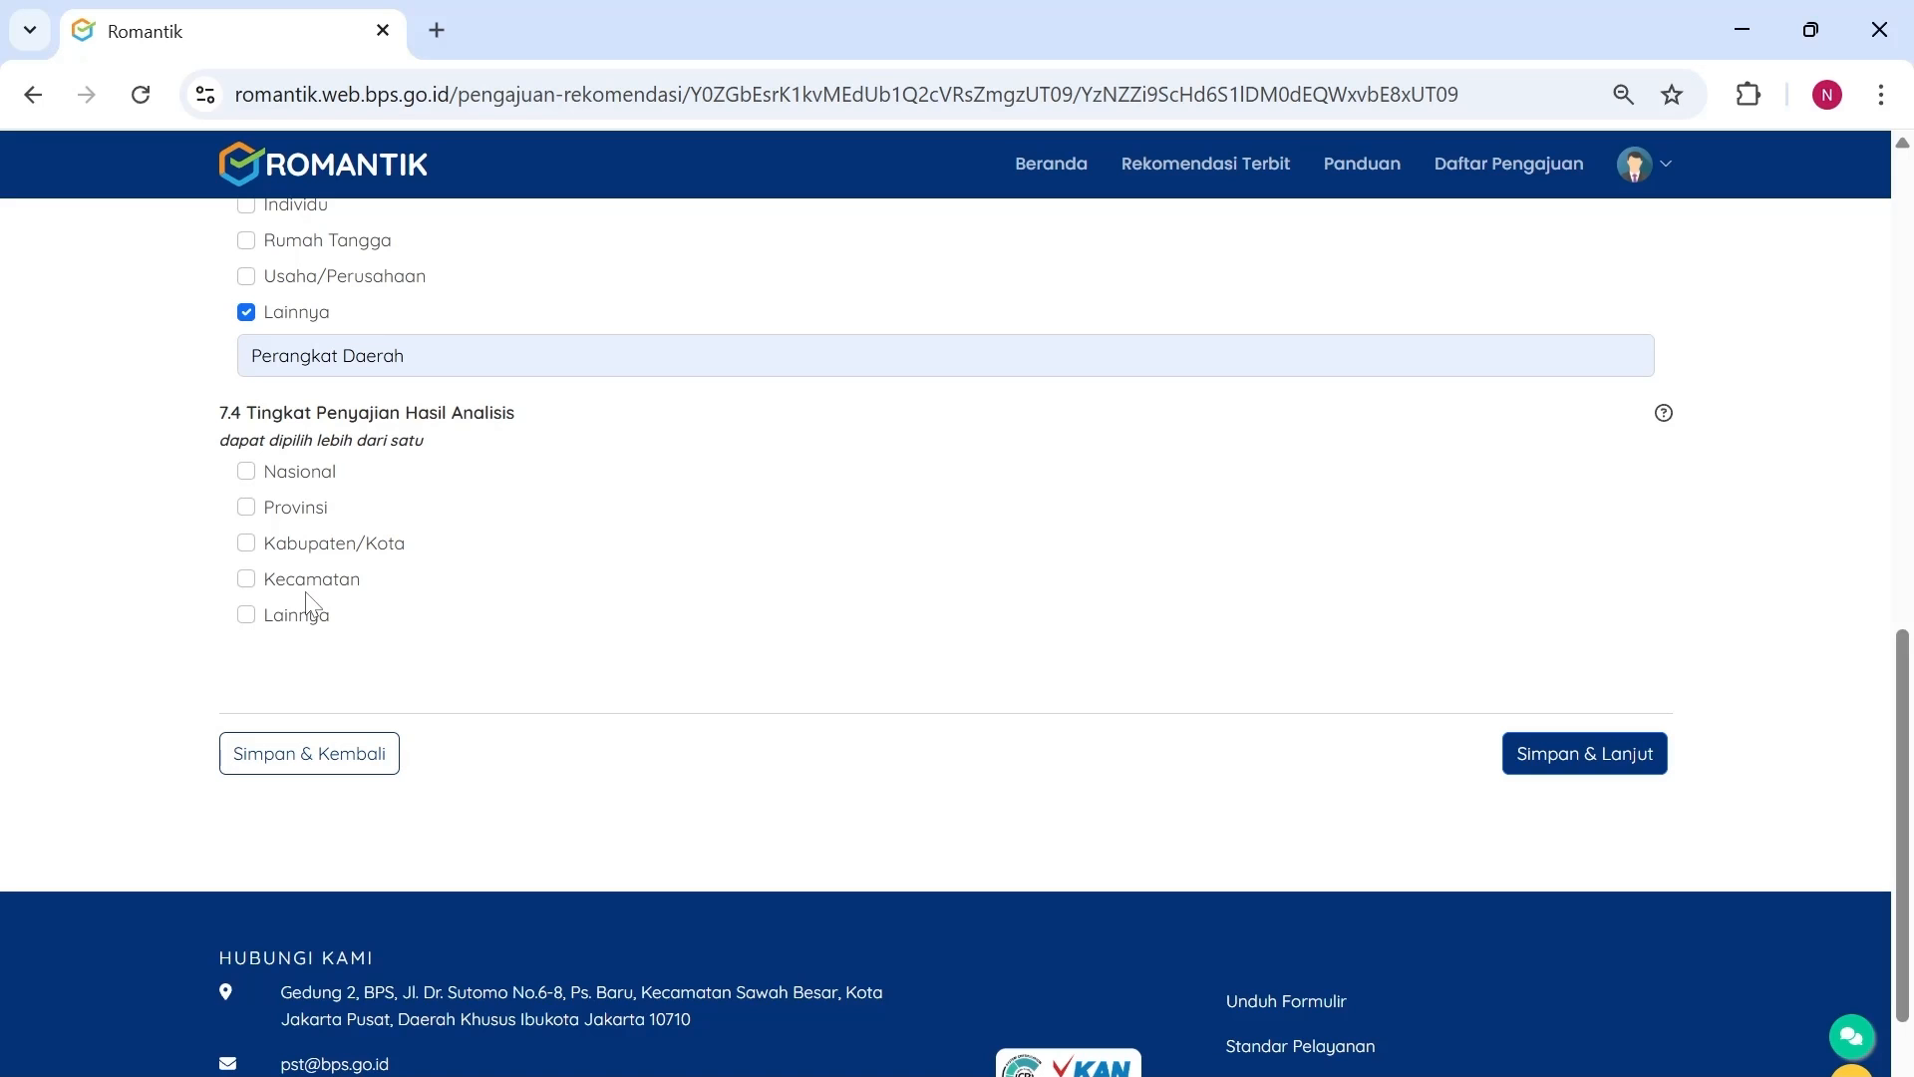
click(247, 544)
scroll(834, 654, up, 6)
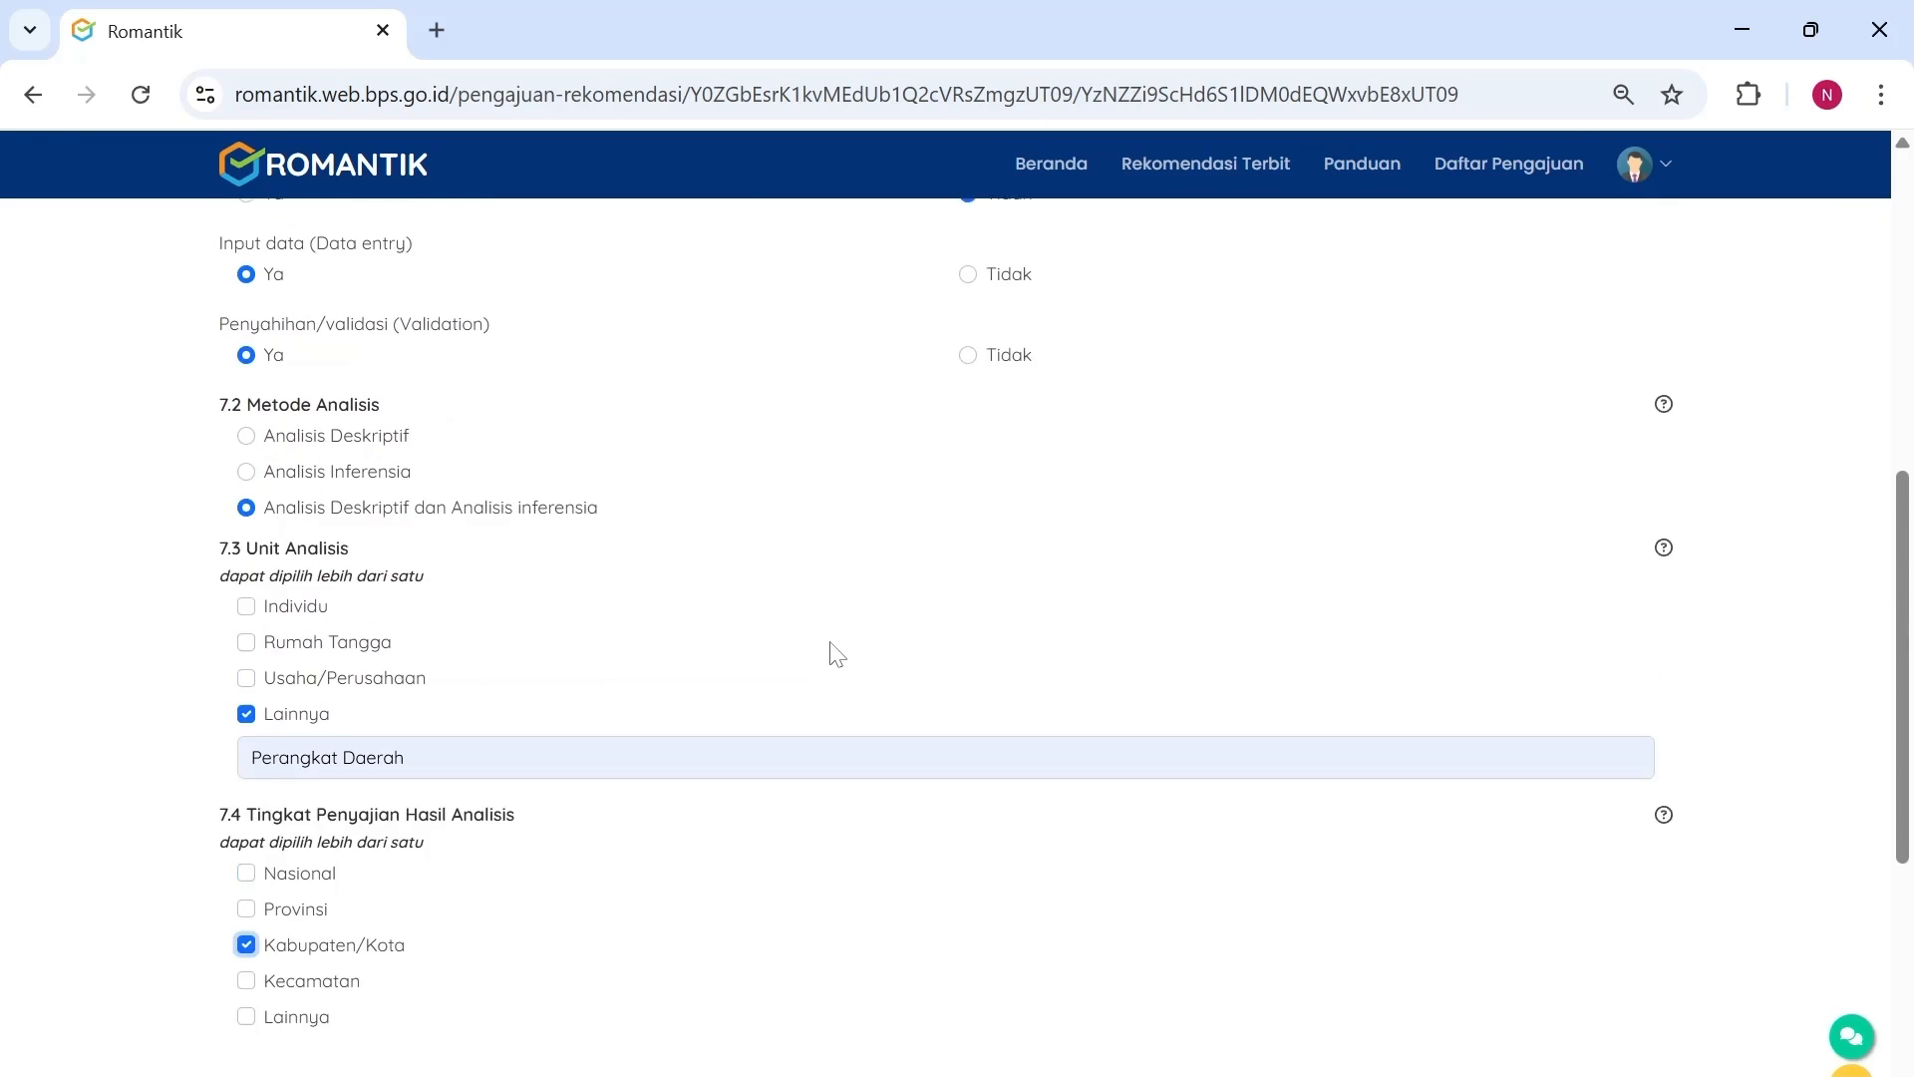
- Save Blok VII, then in Blok VIII set 8.1 to Tidak for Tercetak, Ya for Digital and Tidak for Data Mikro, and save
scroll(836, 666, down, 5)
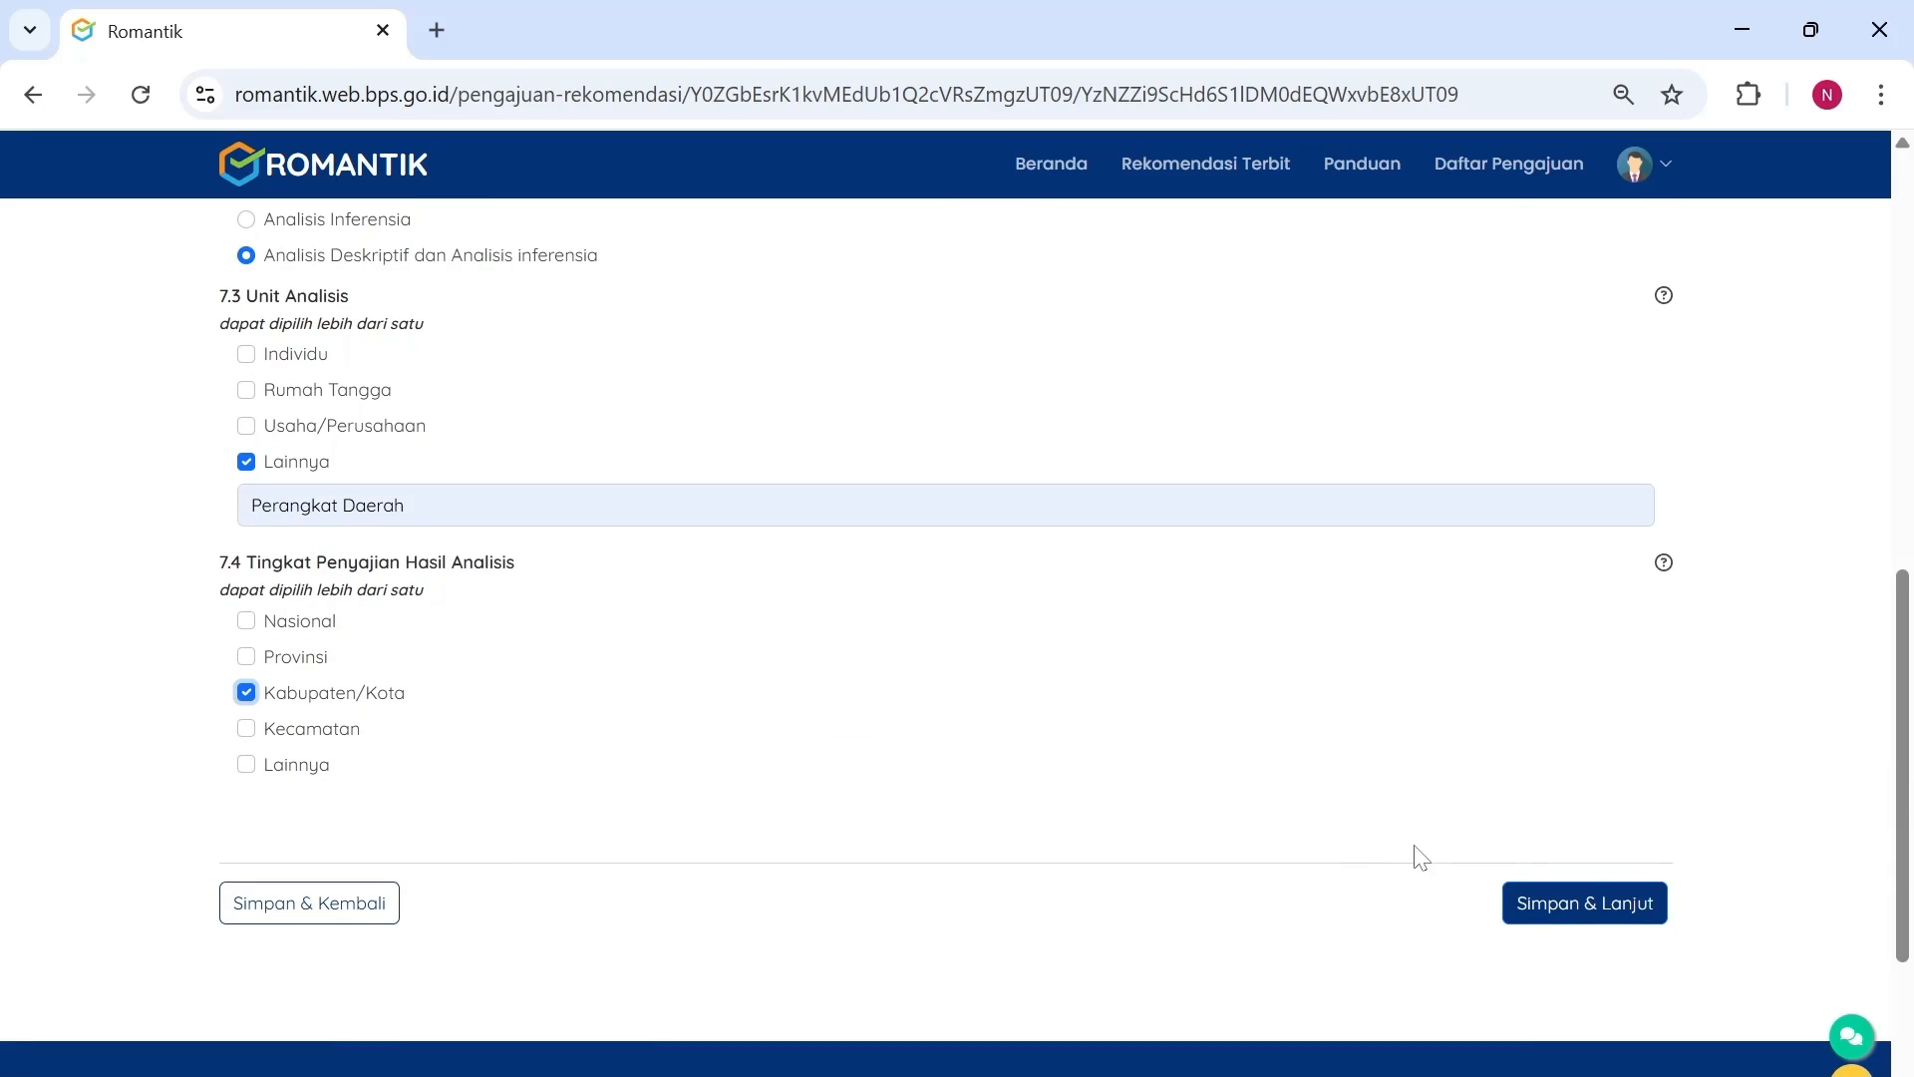
click(1541, 904)
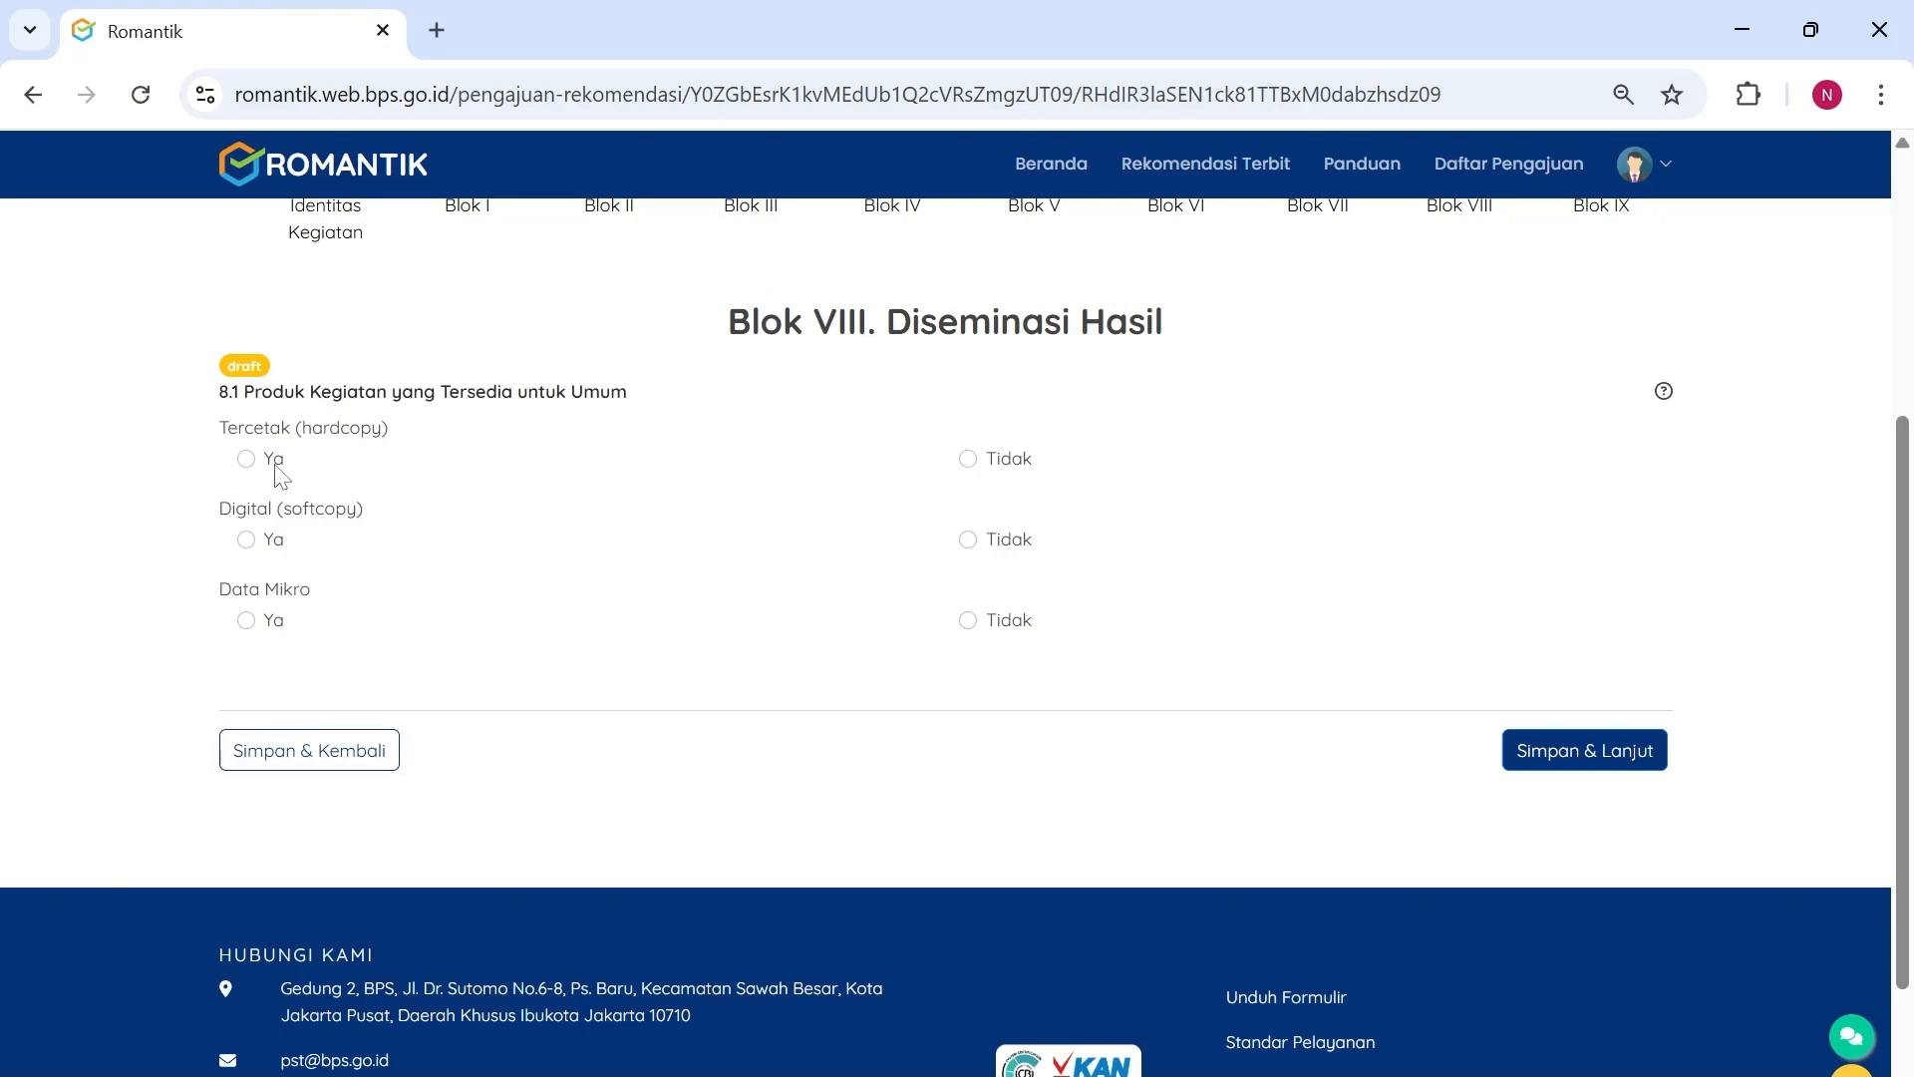
click(972, 465)
click(247, 539)
drag(1015, 619, 1023, 620)
click(968, 620)
click(1552, 760)
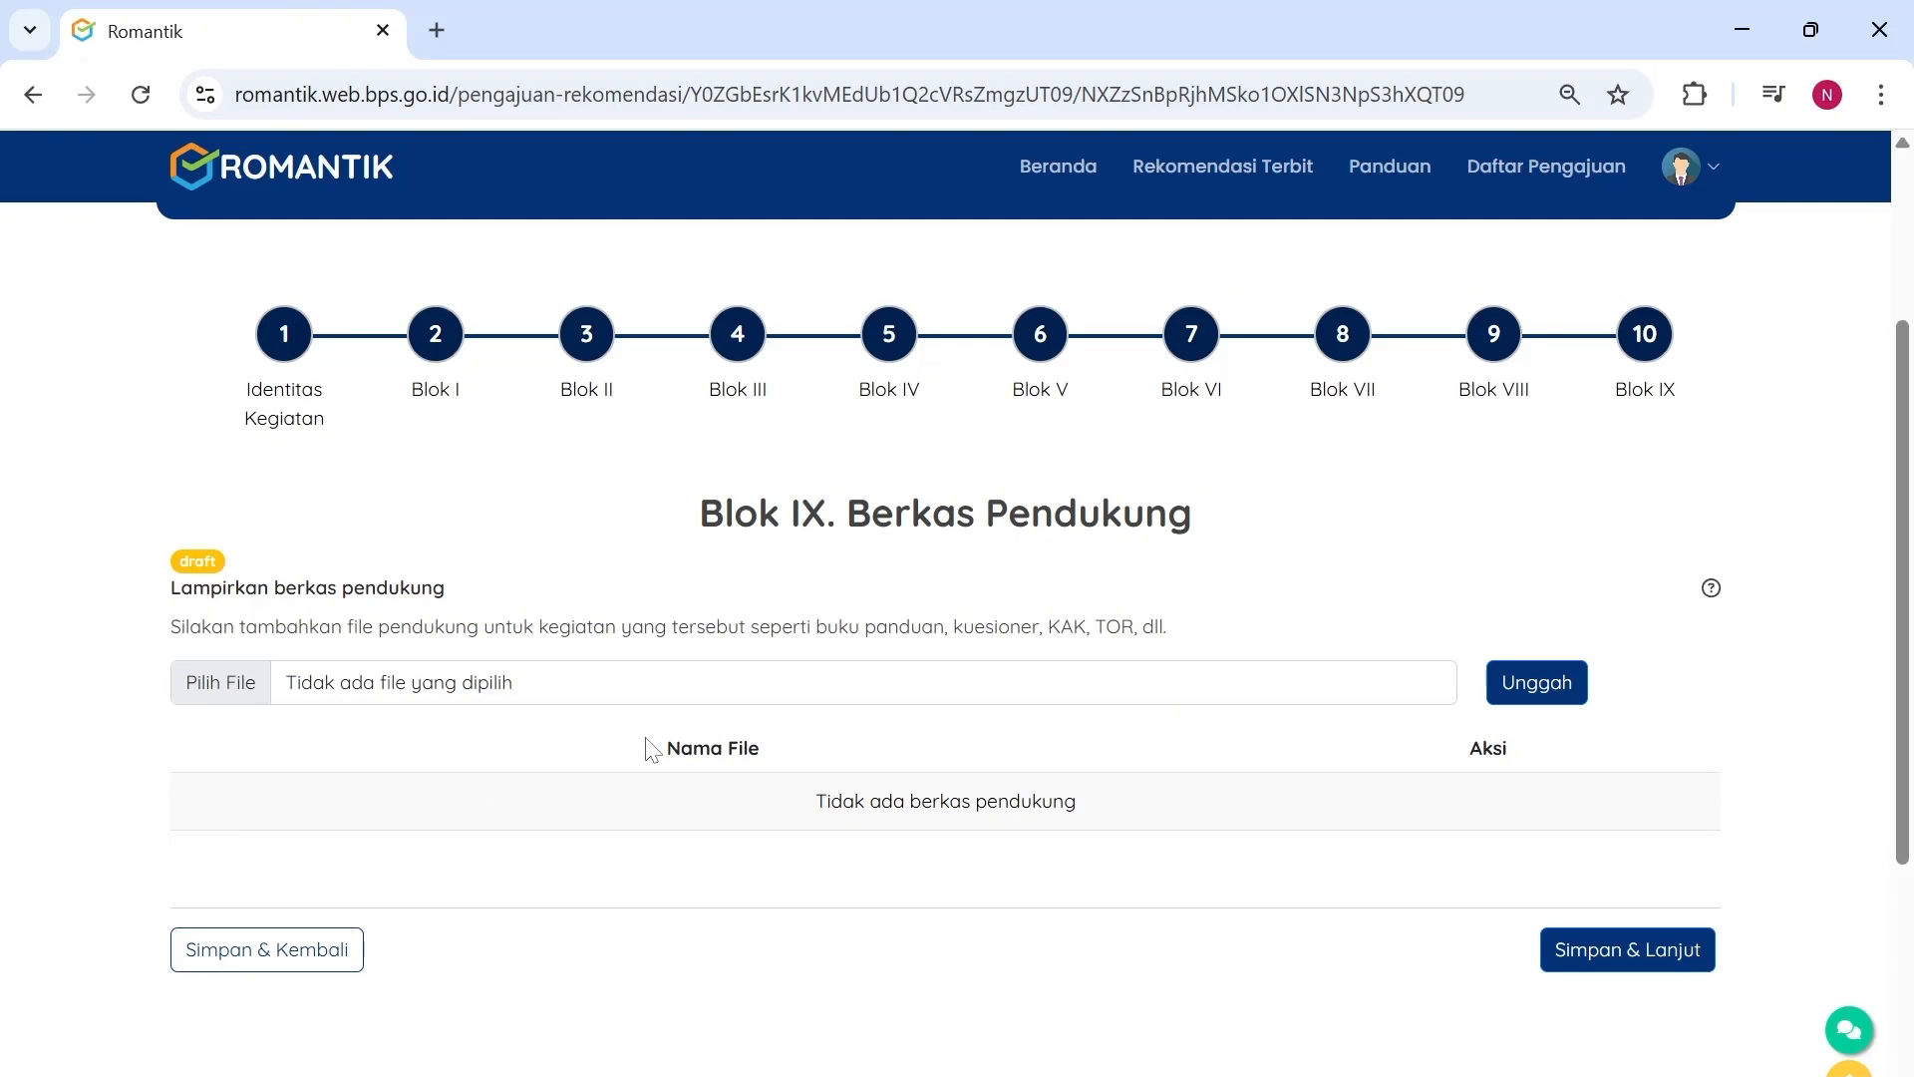
- Upload Instrumen Pengumpulan Data.pdf as the supporting file in Blok IX and save the block
click(237, 692)
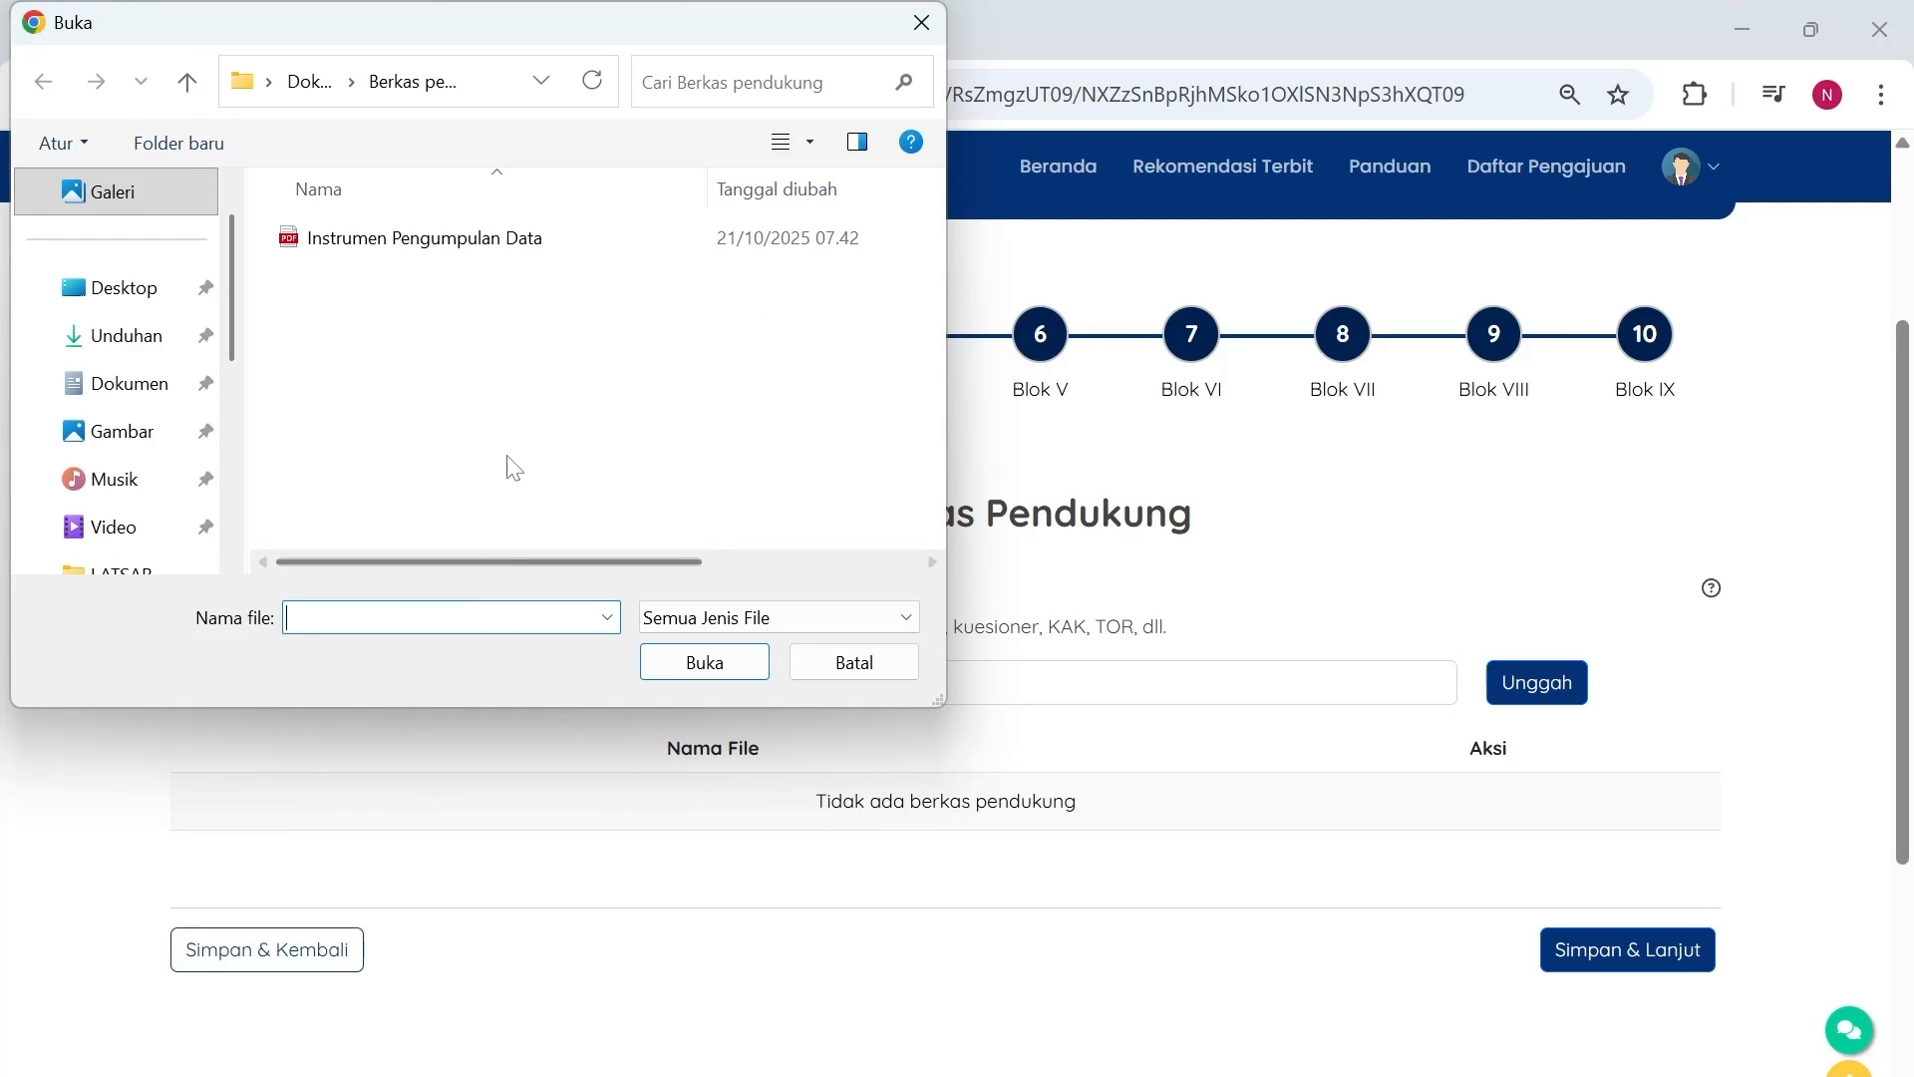
click(585, 241)
click(672, 662)
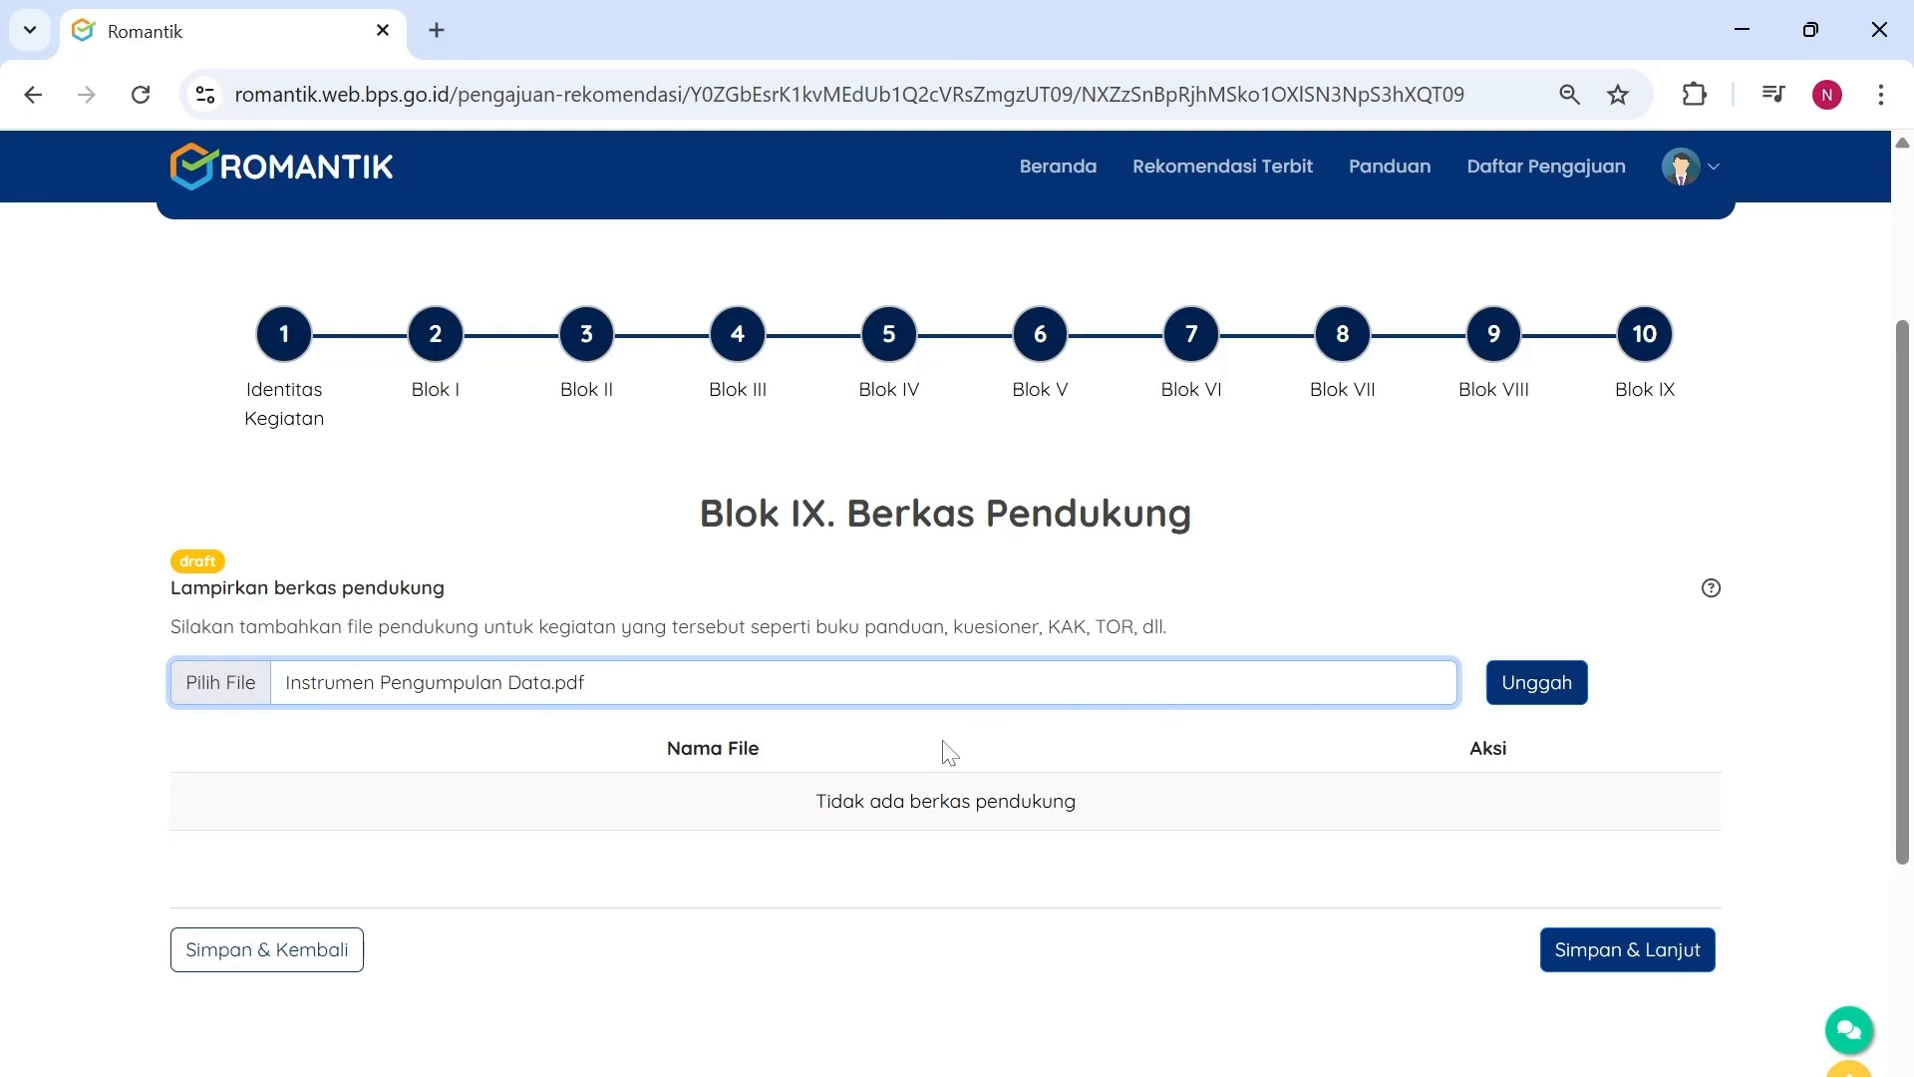
click(905, 751)
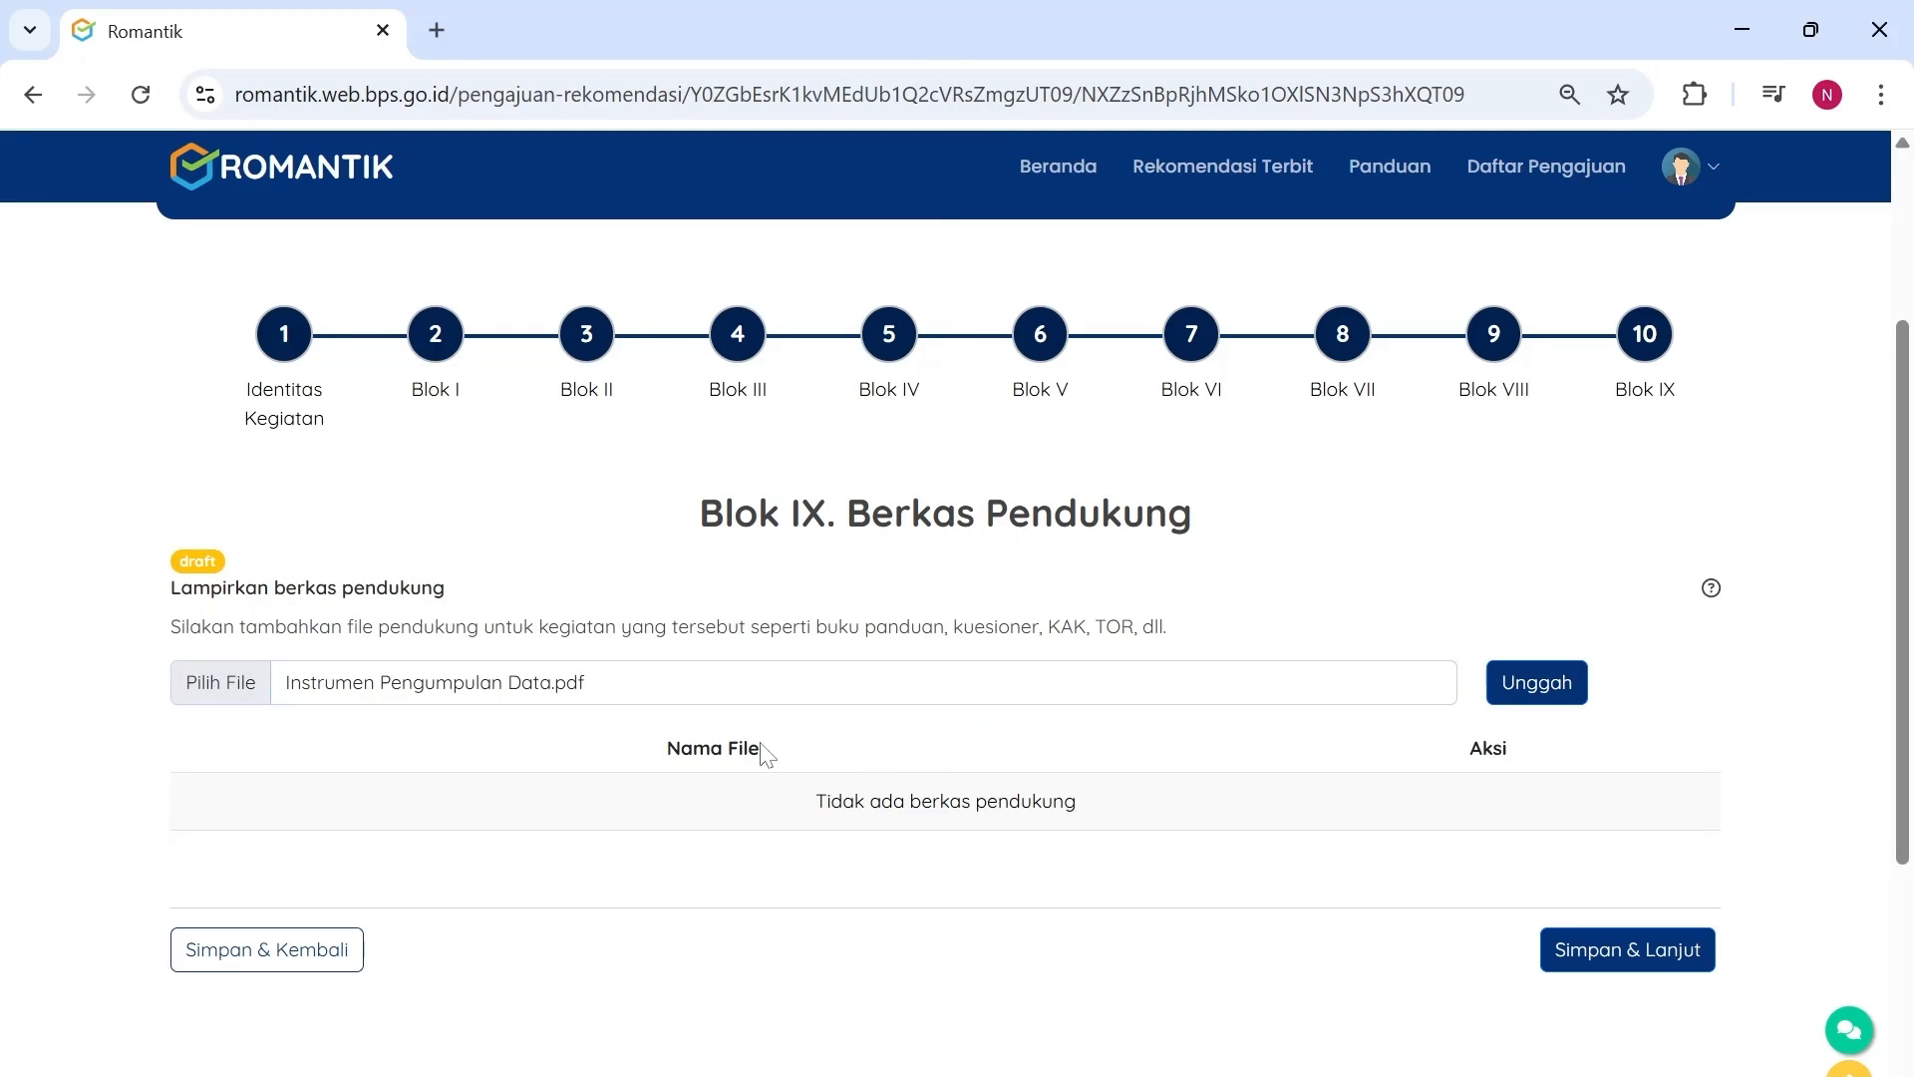
click(1558, 703)
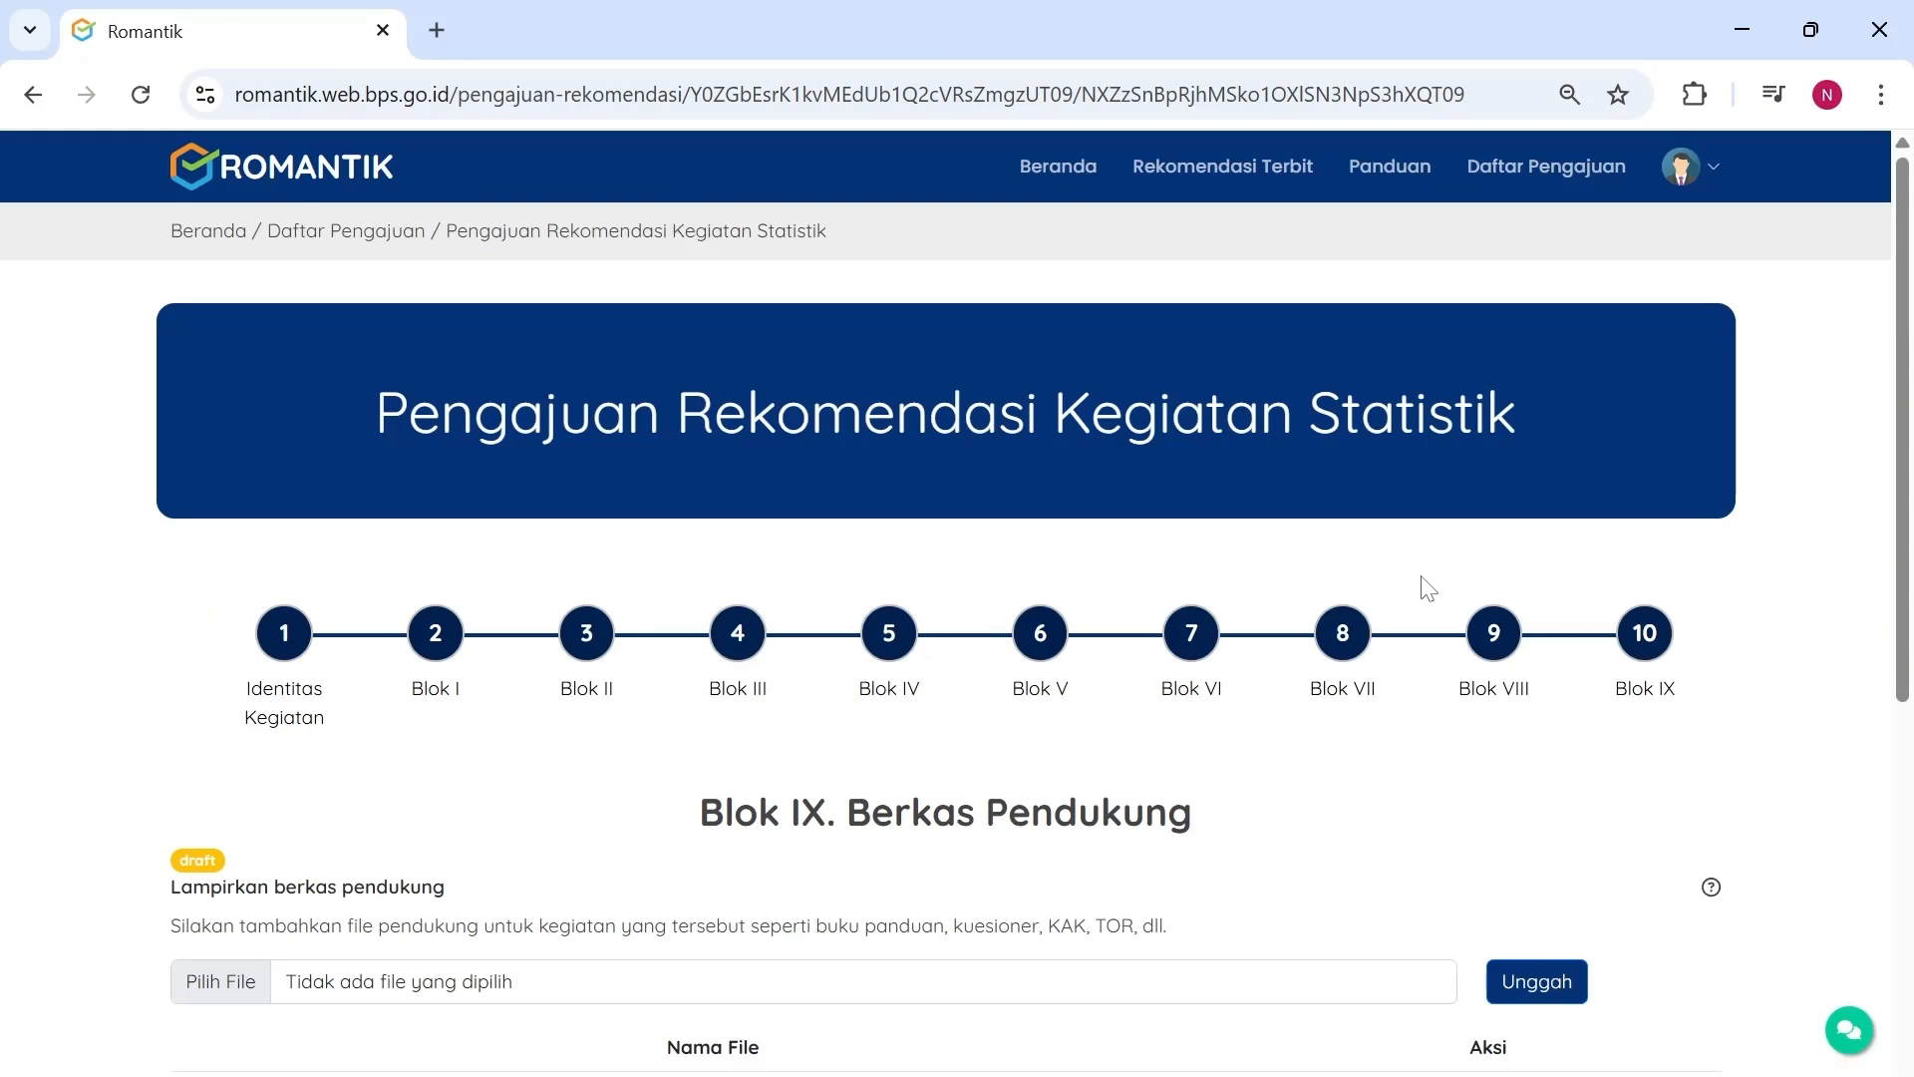
scroll(1428, 588, down, 3)
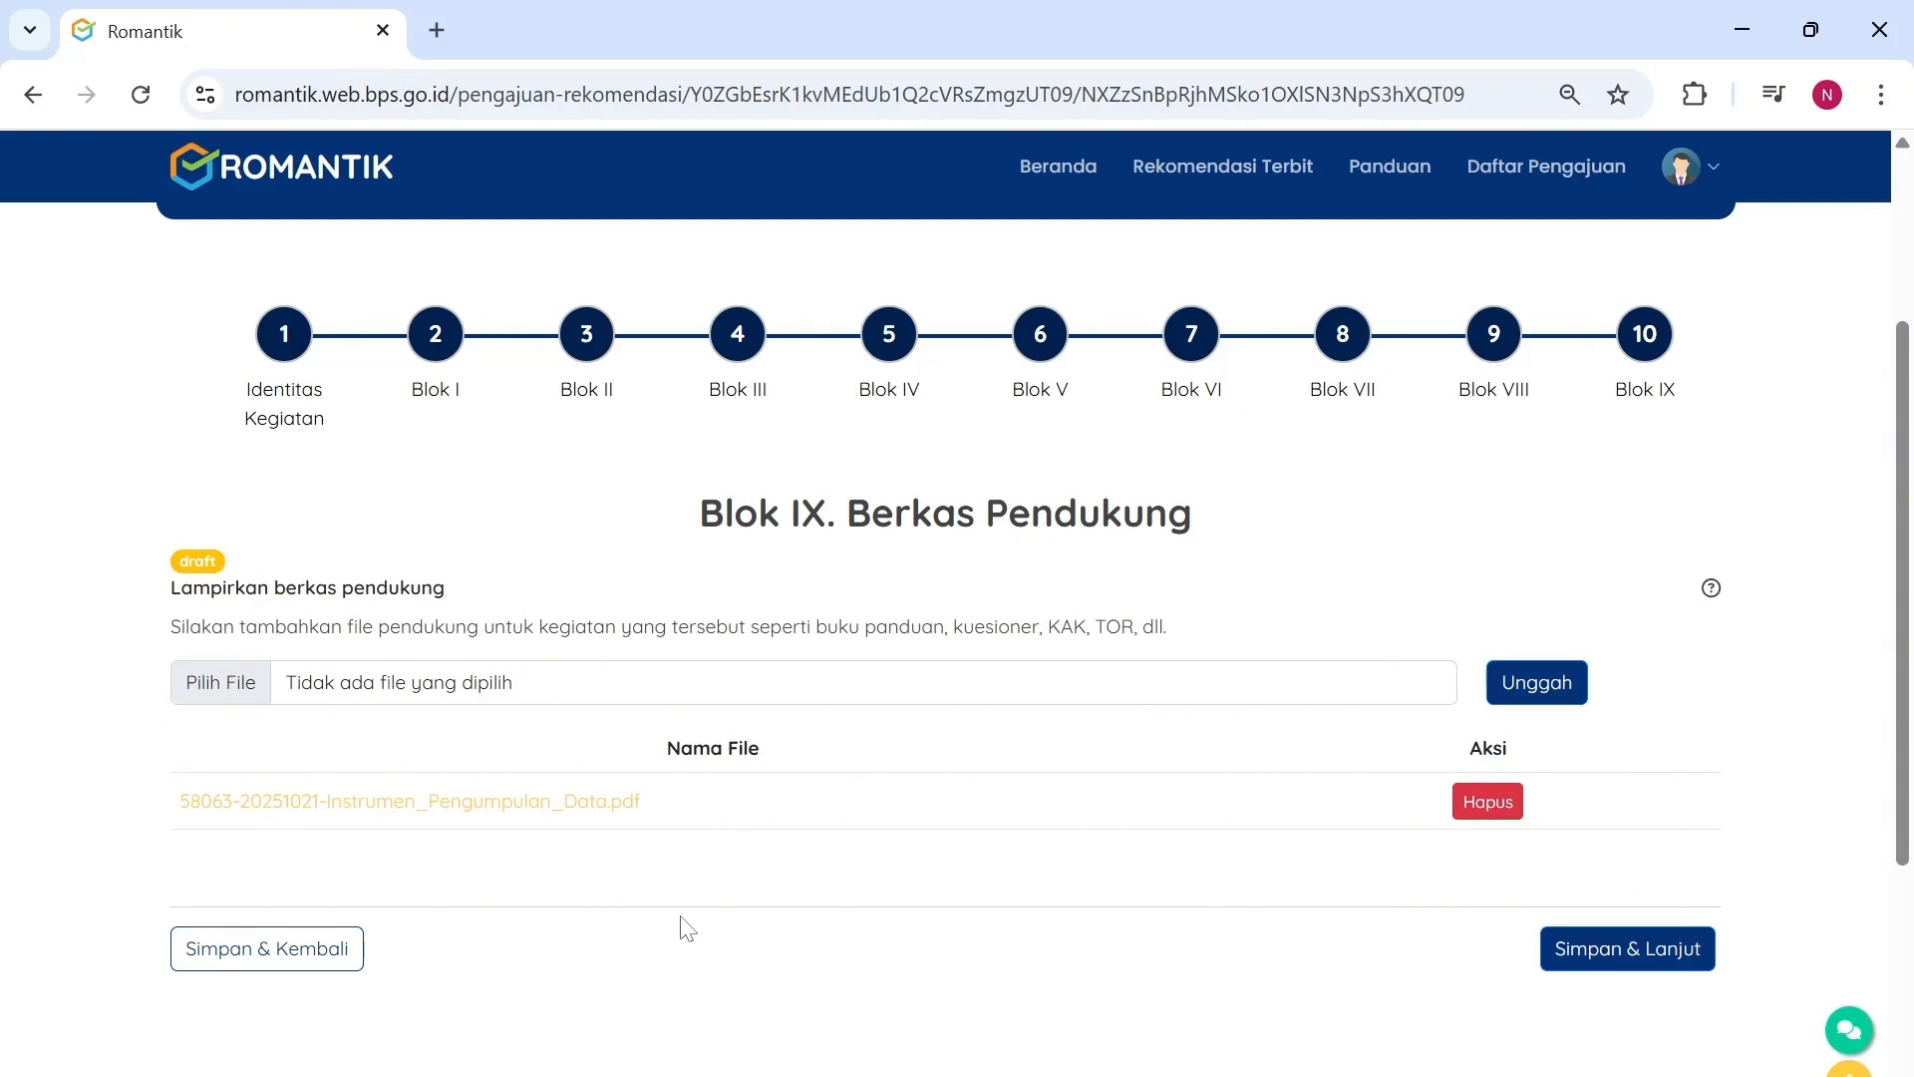
click(1629, 955)
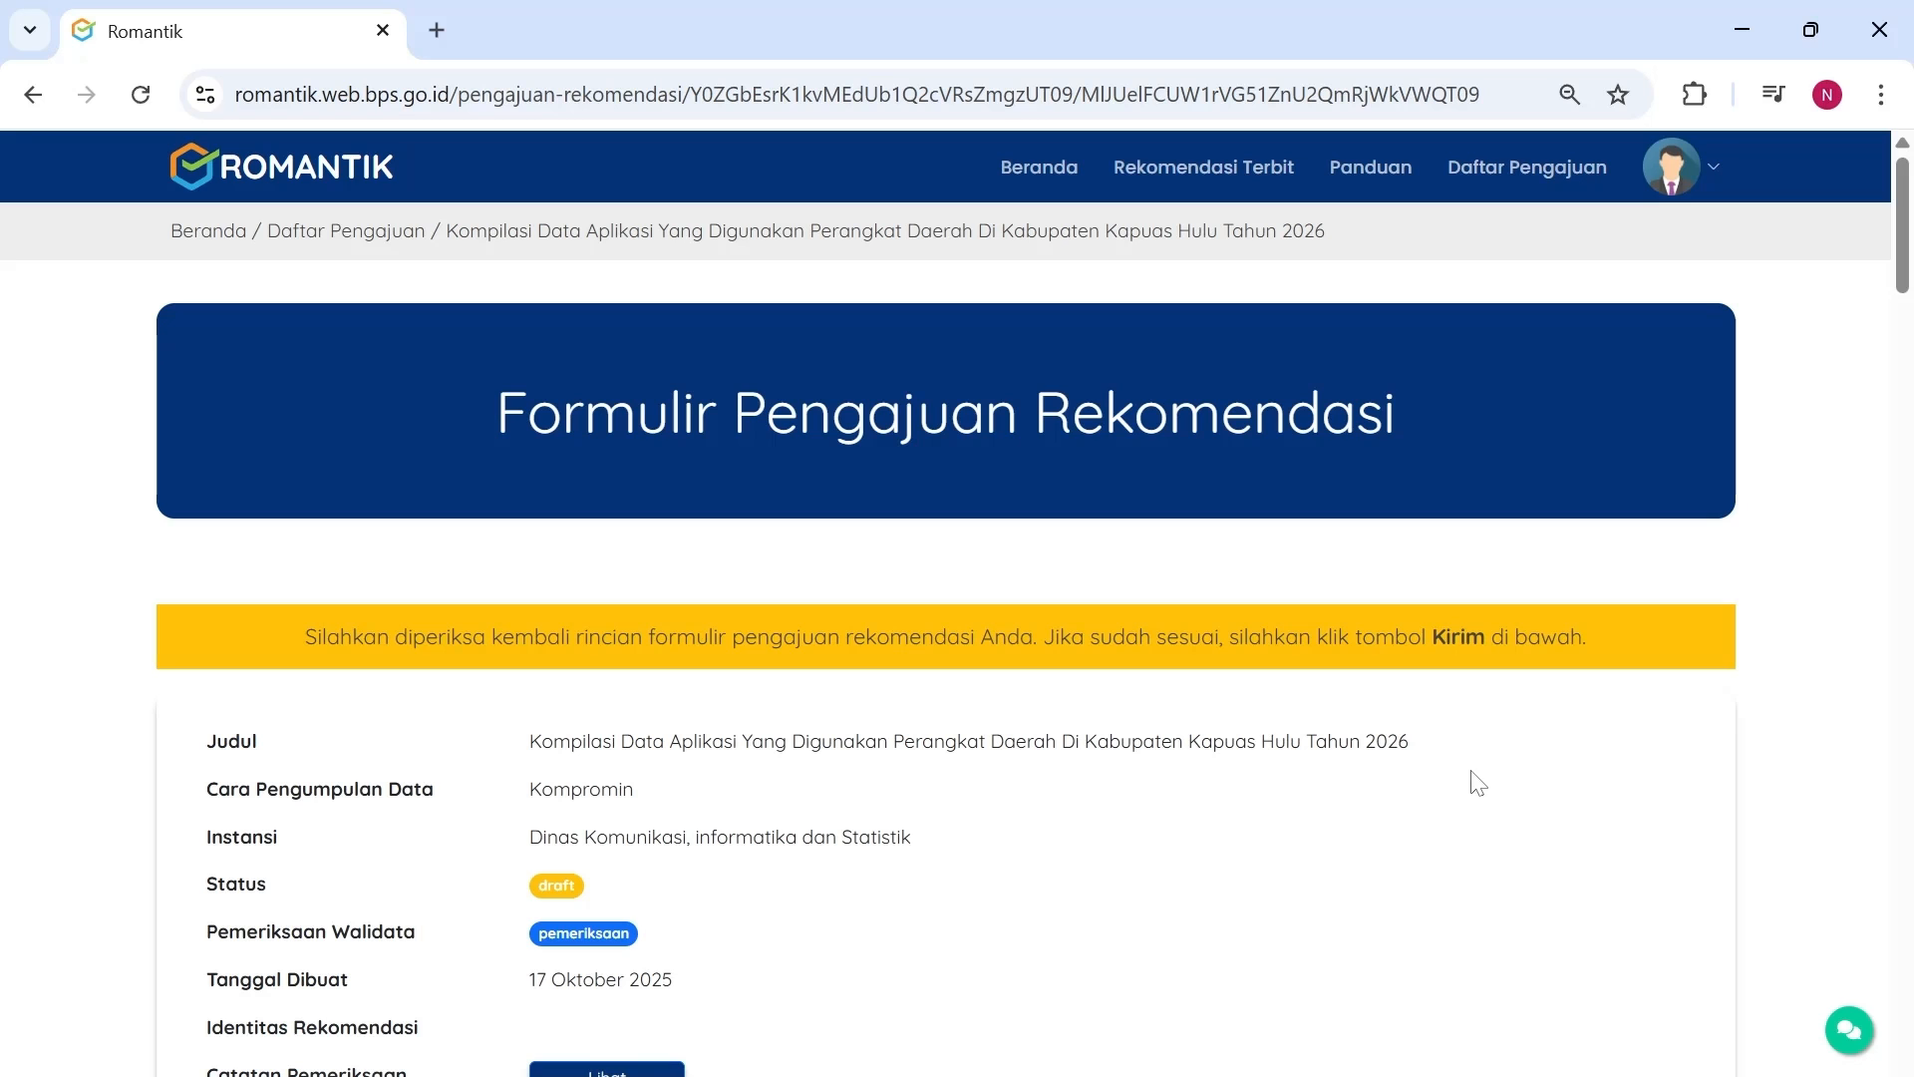
- Review the completed recommendation form through to section IX and submit the request to the Walidata
scroll(1418, 846, down, 5)
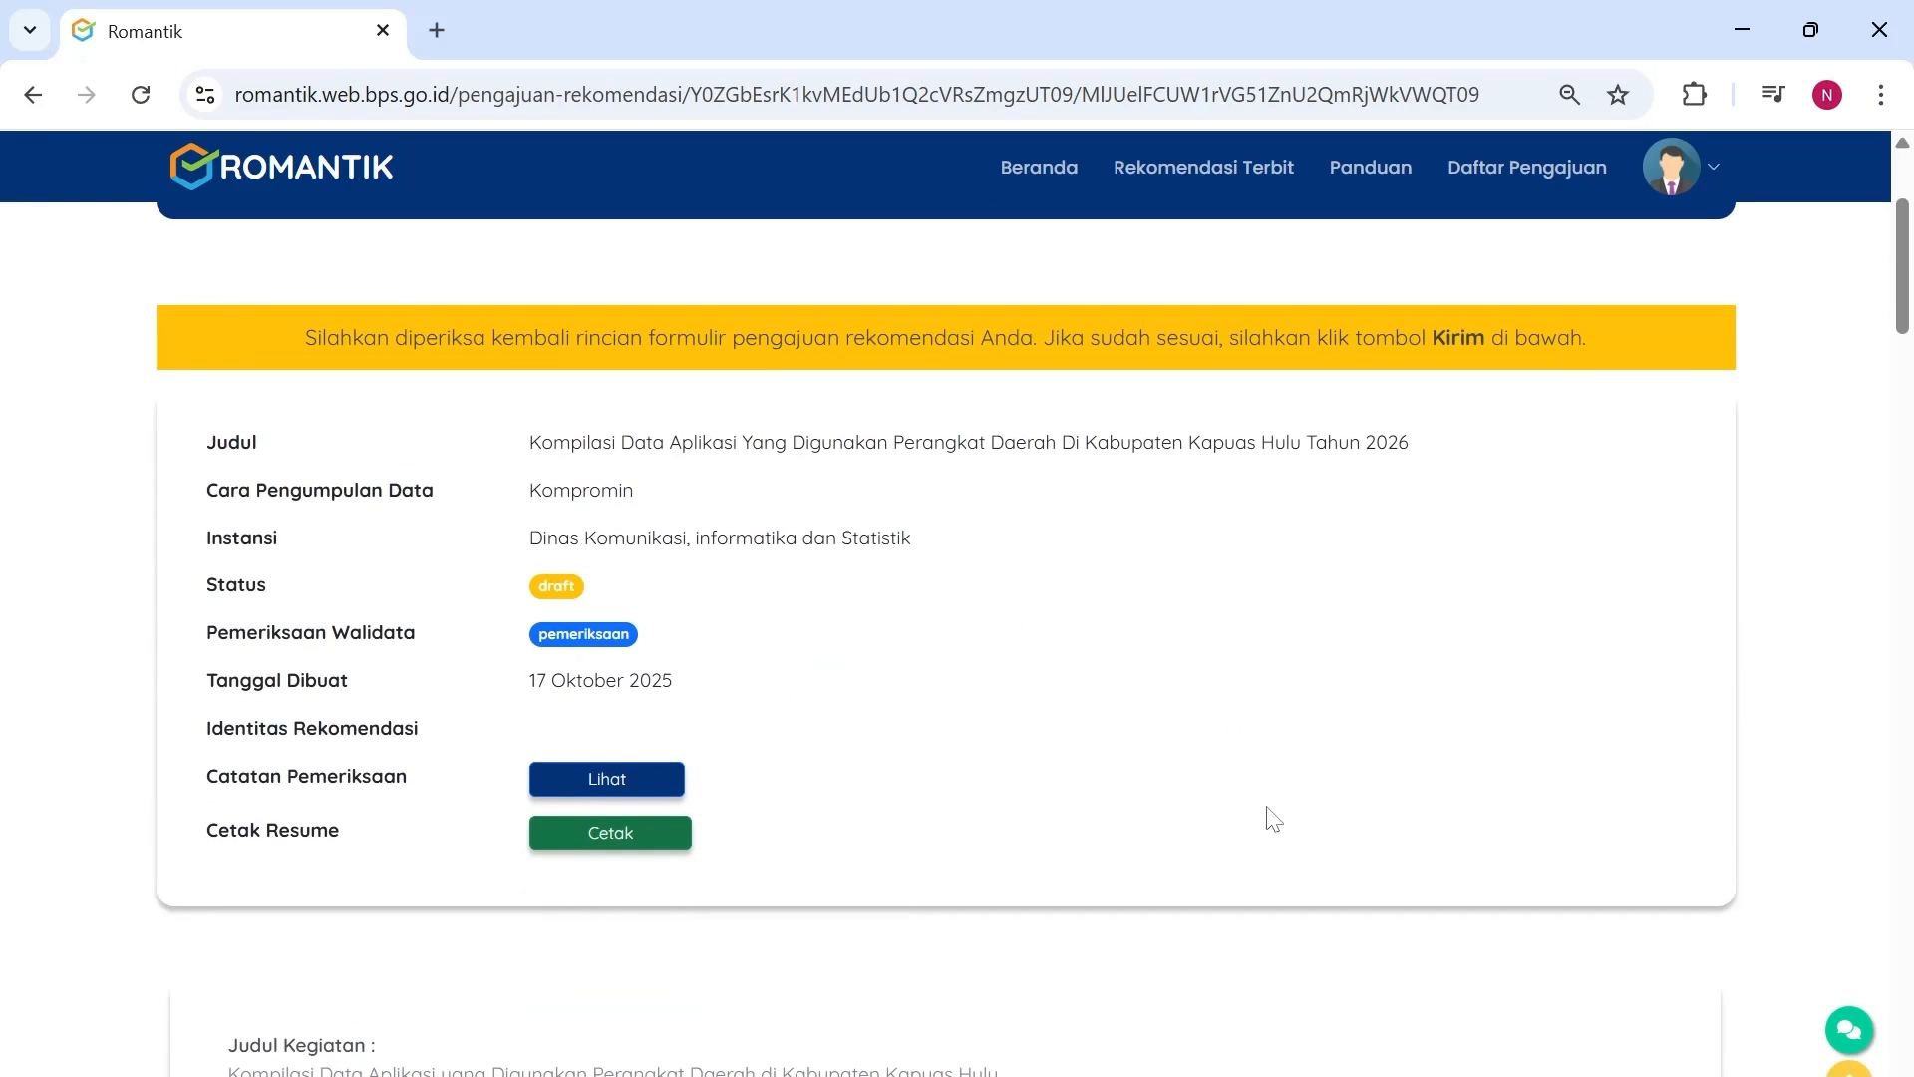
scroll(1052, 835, down, 8)
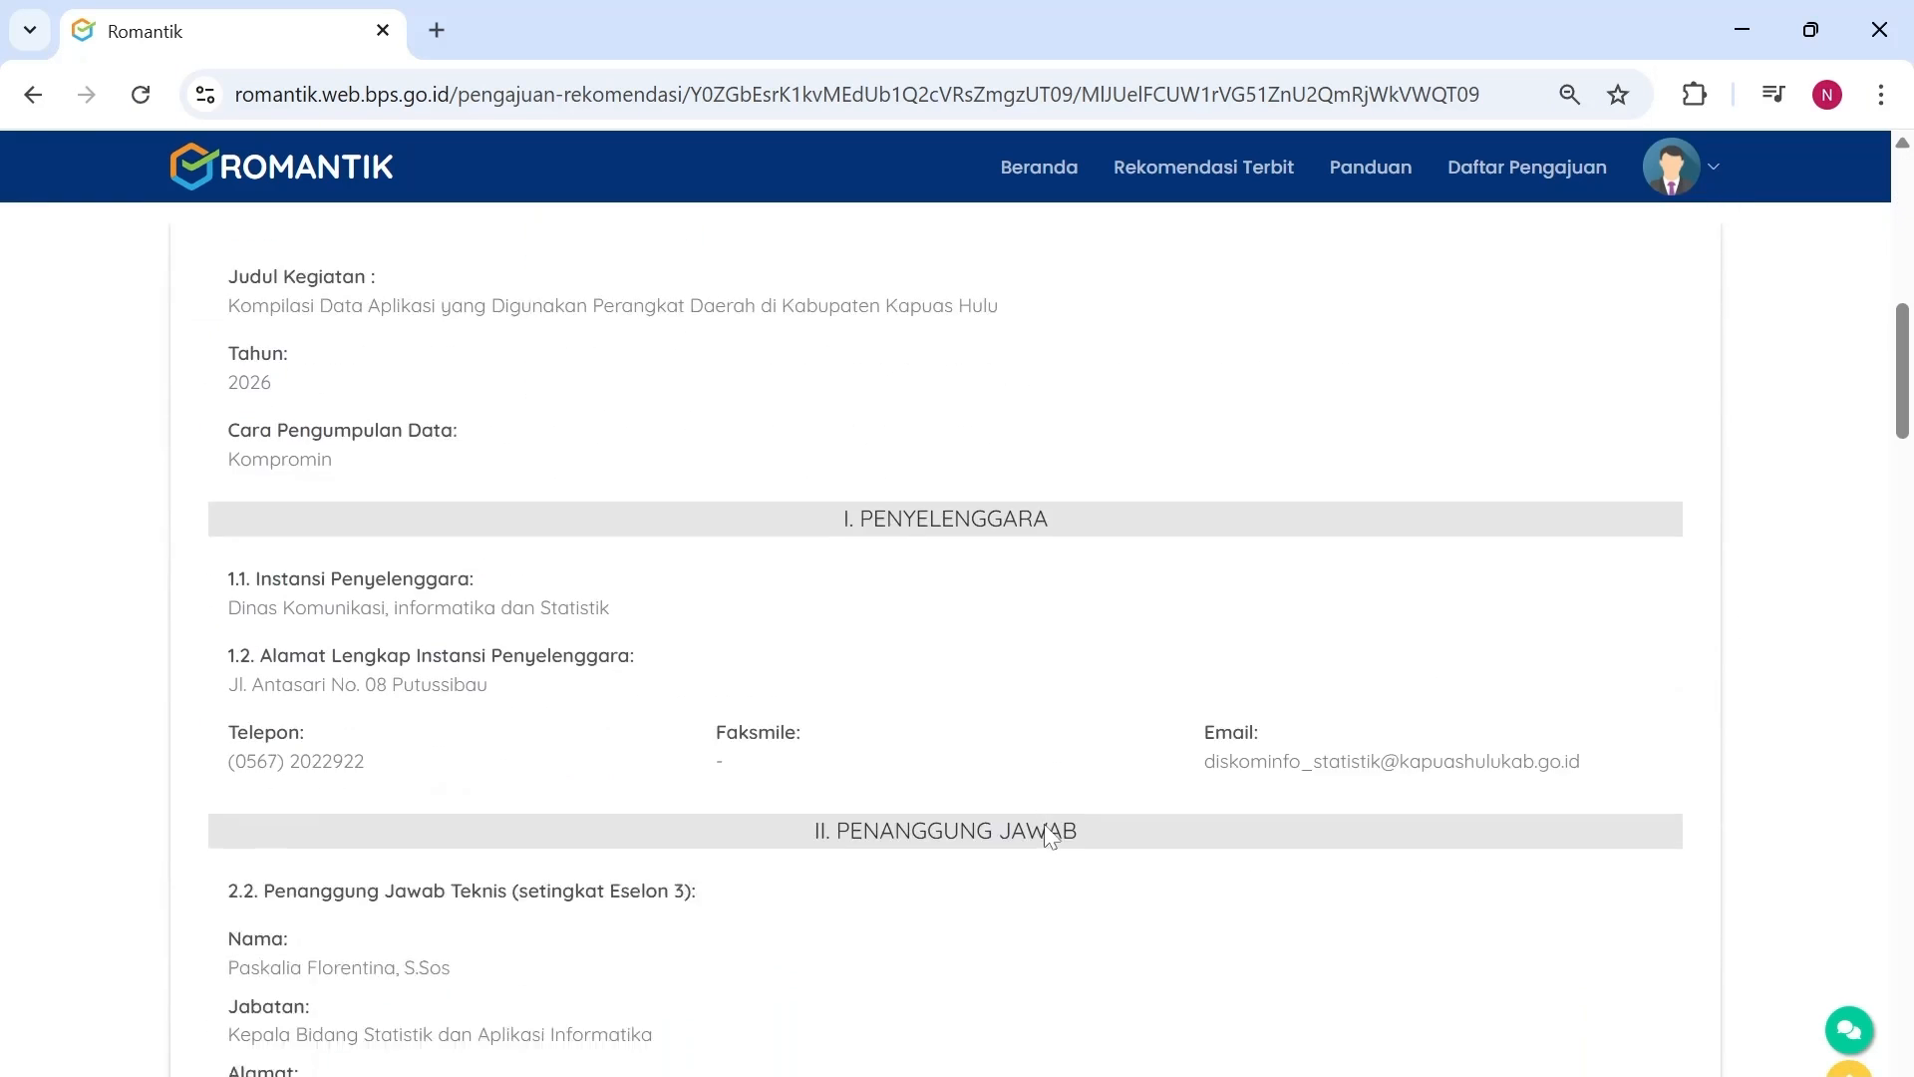
scroll(1052, 836, down, 14)
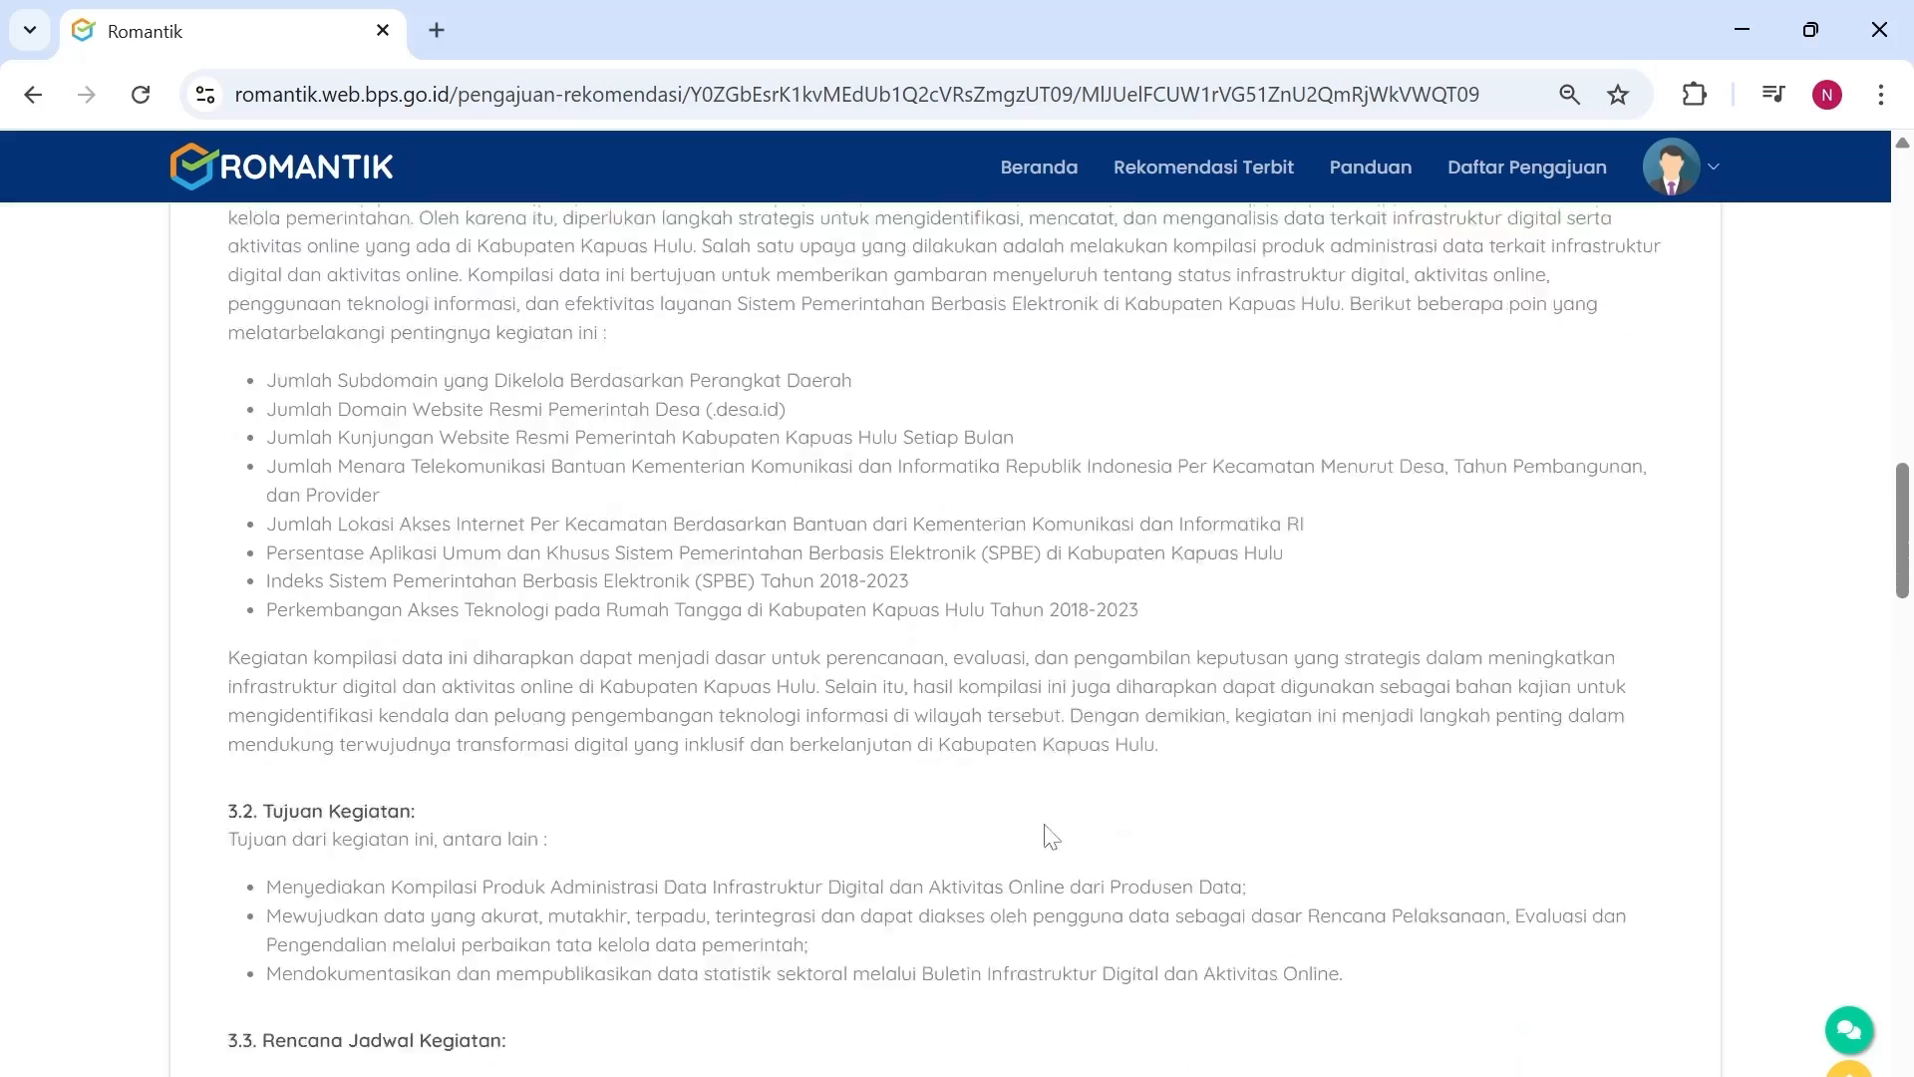
scroll(1051, 835, down, 17)
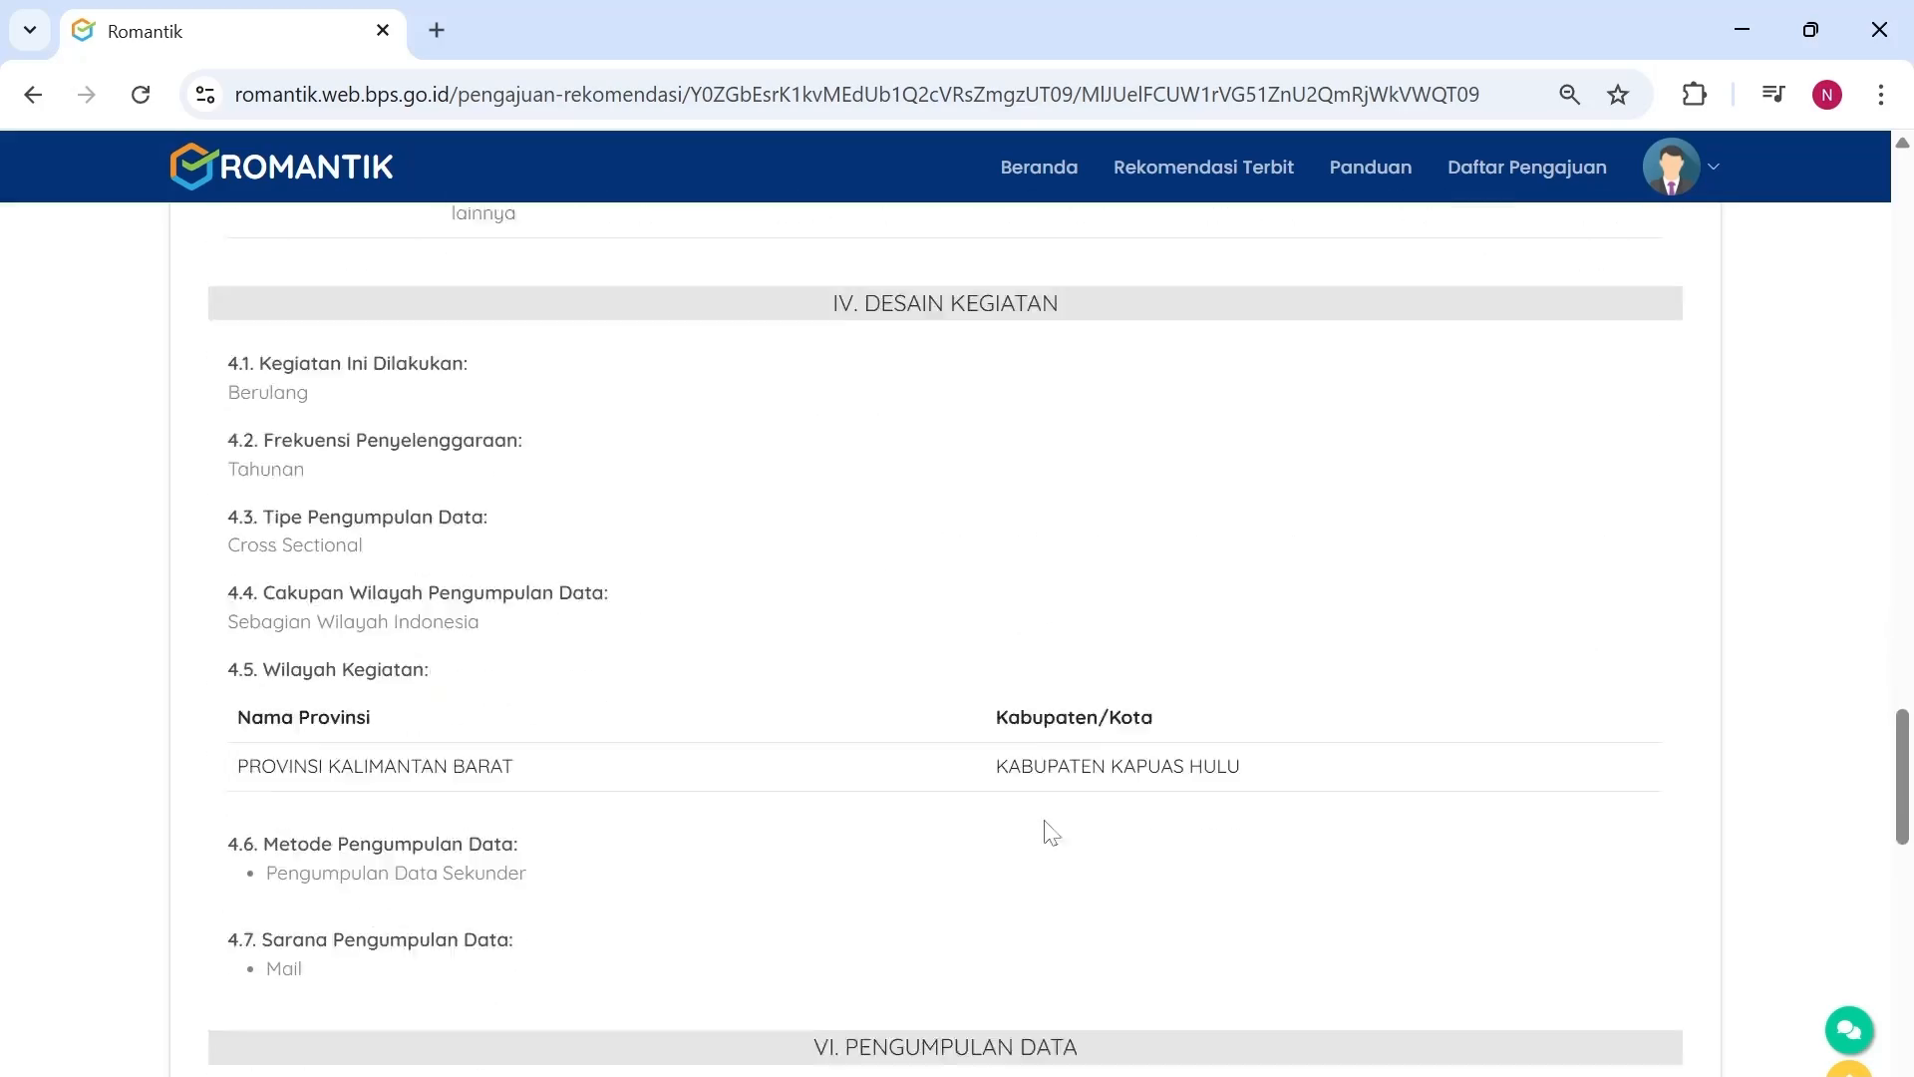
scroll(1049, 803, down, 17)
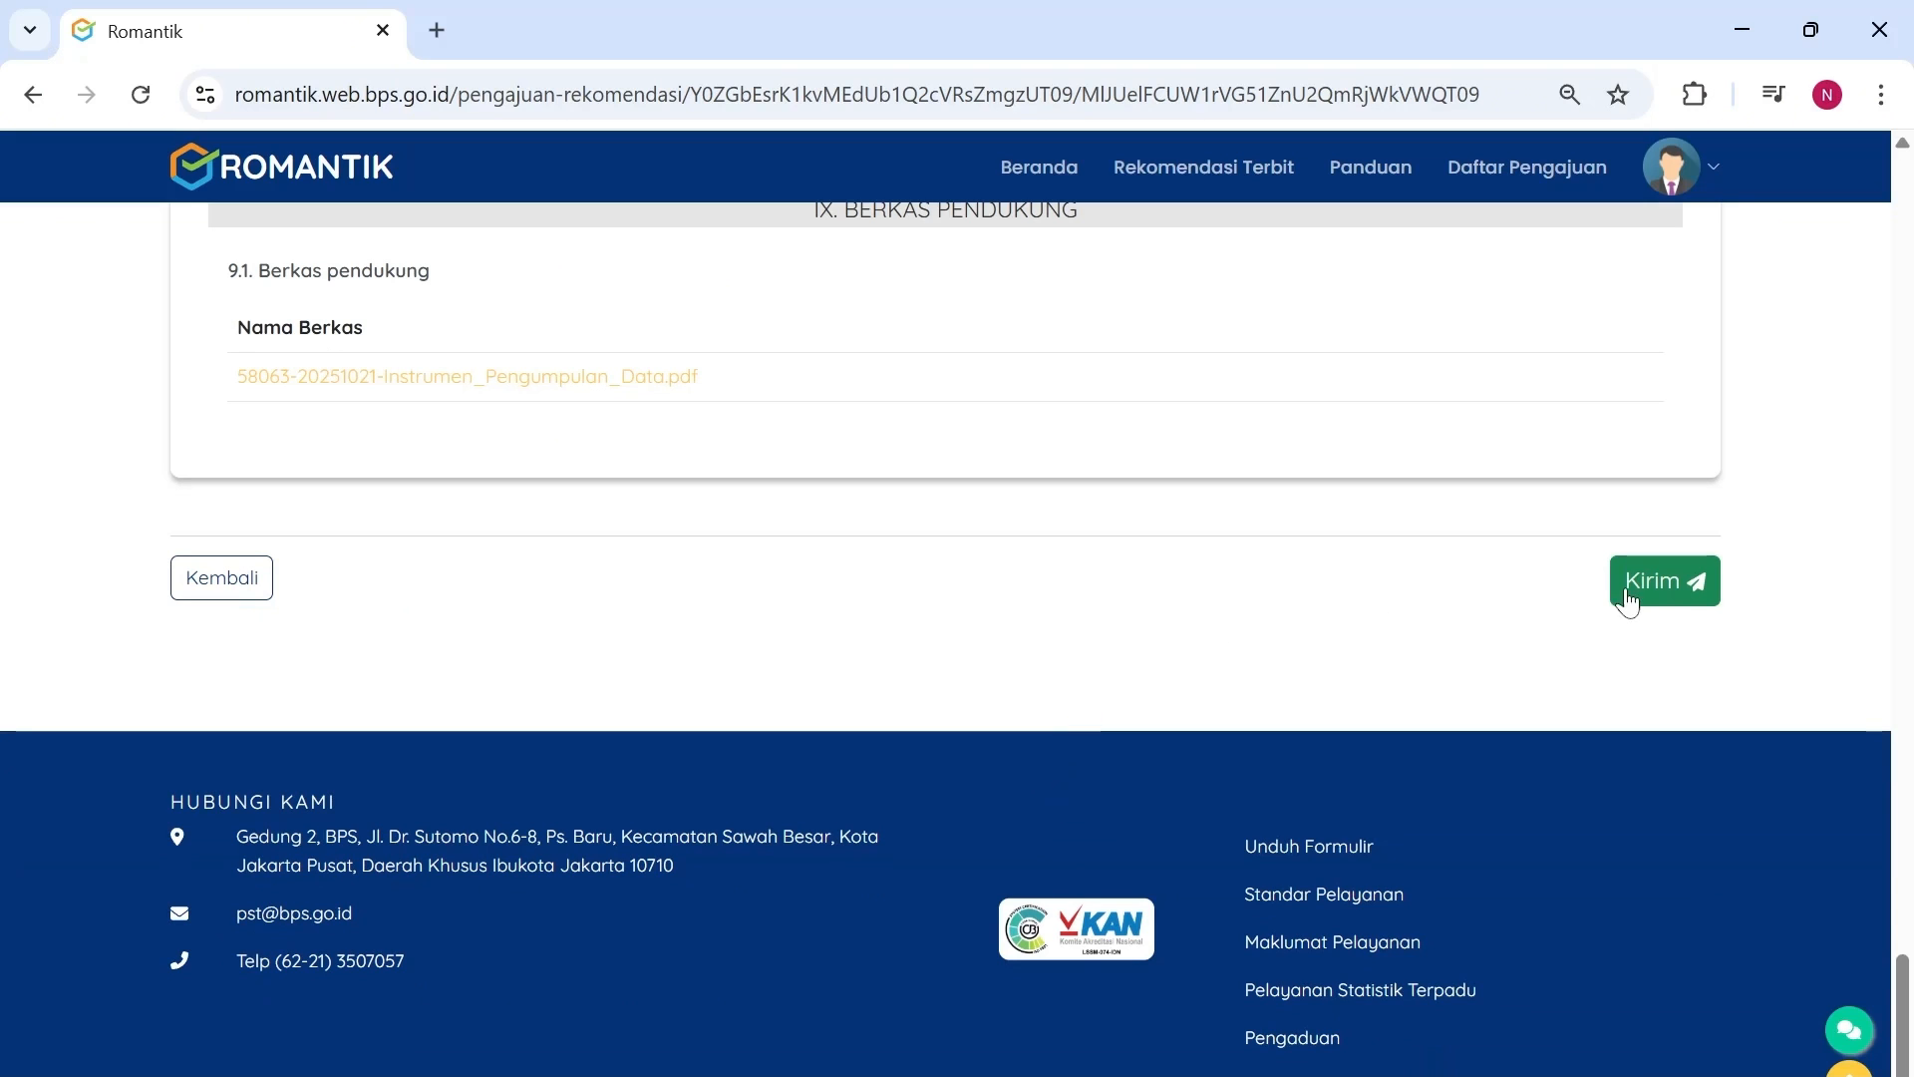
click(1658, 588)
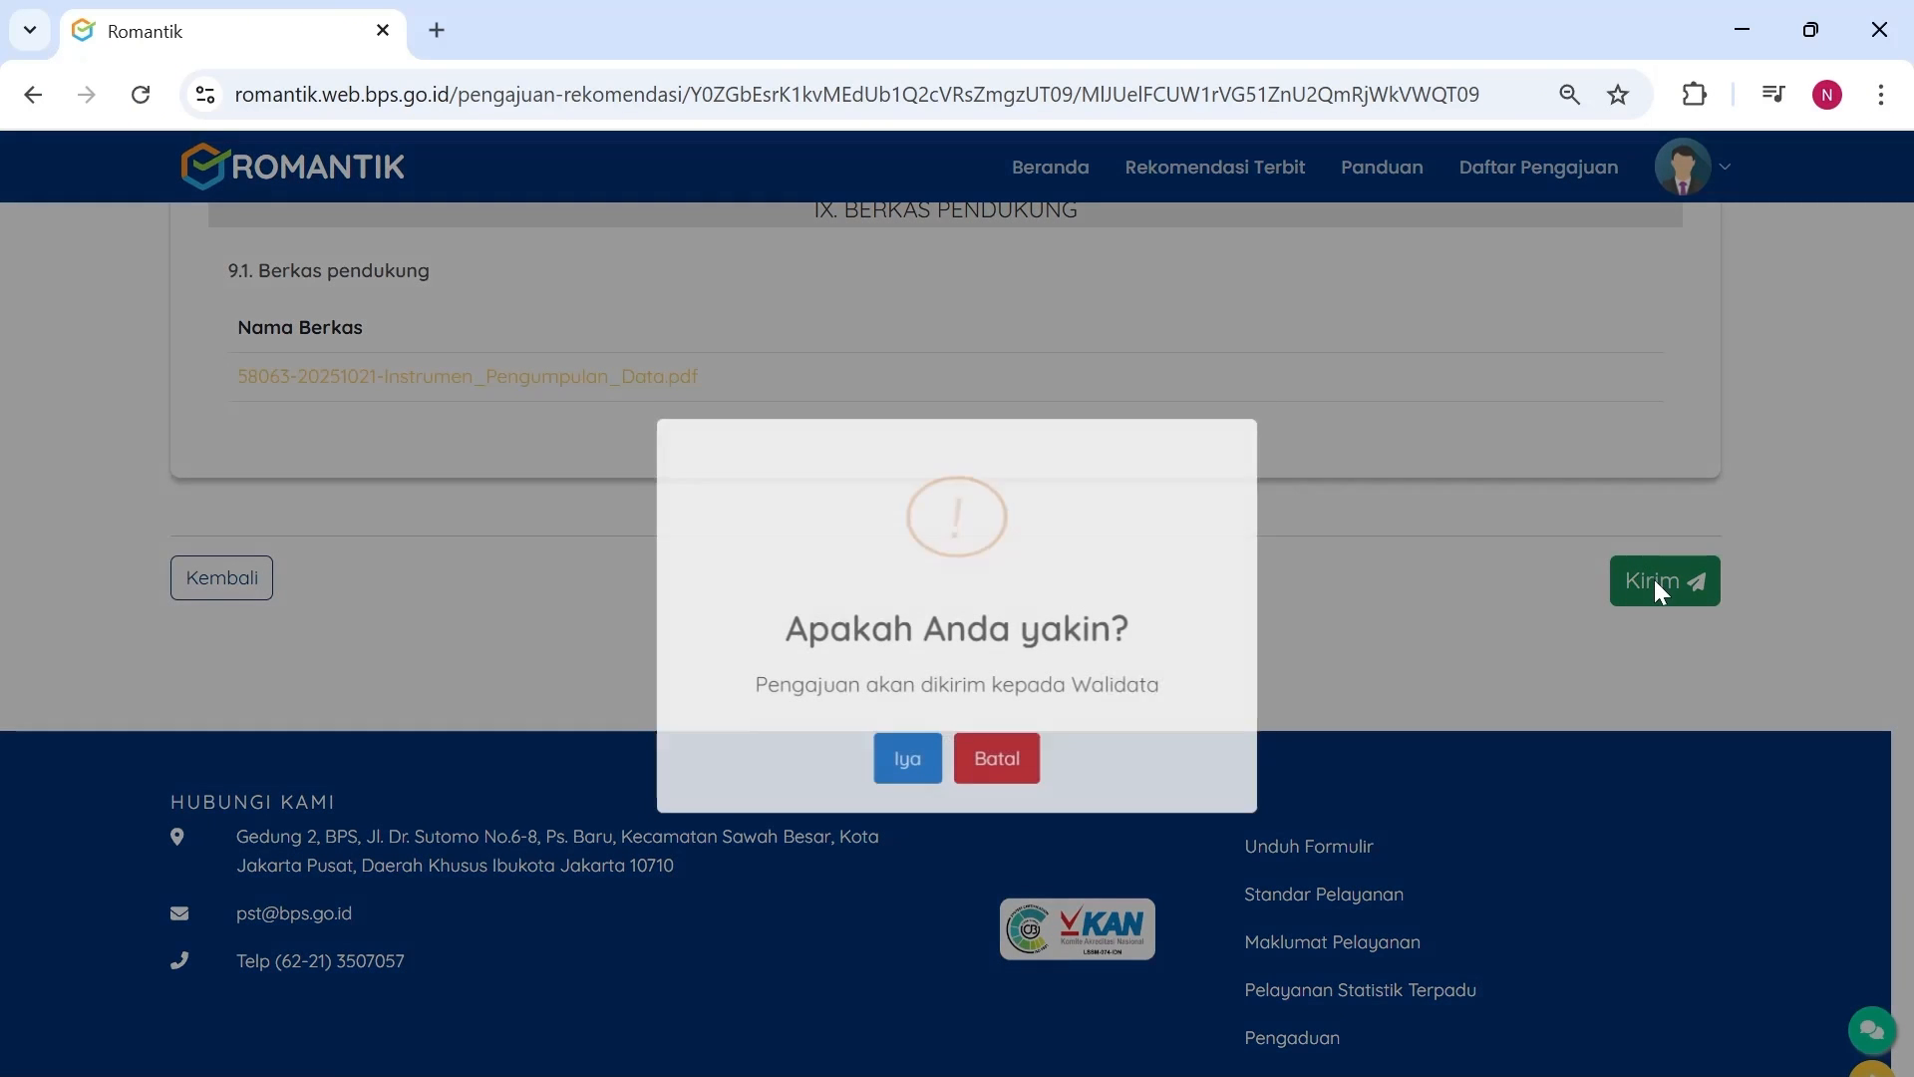
click(911, 777)
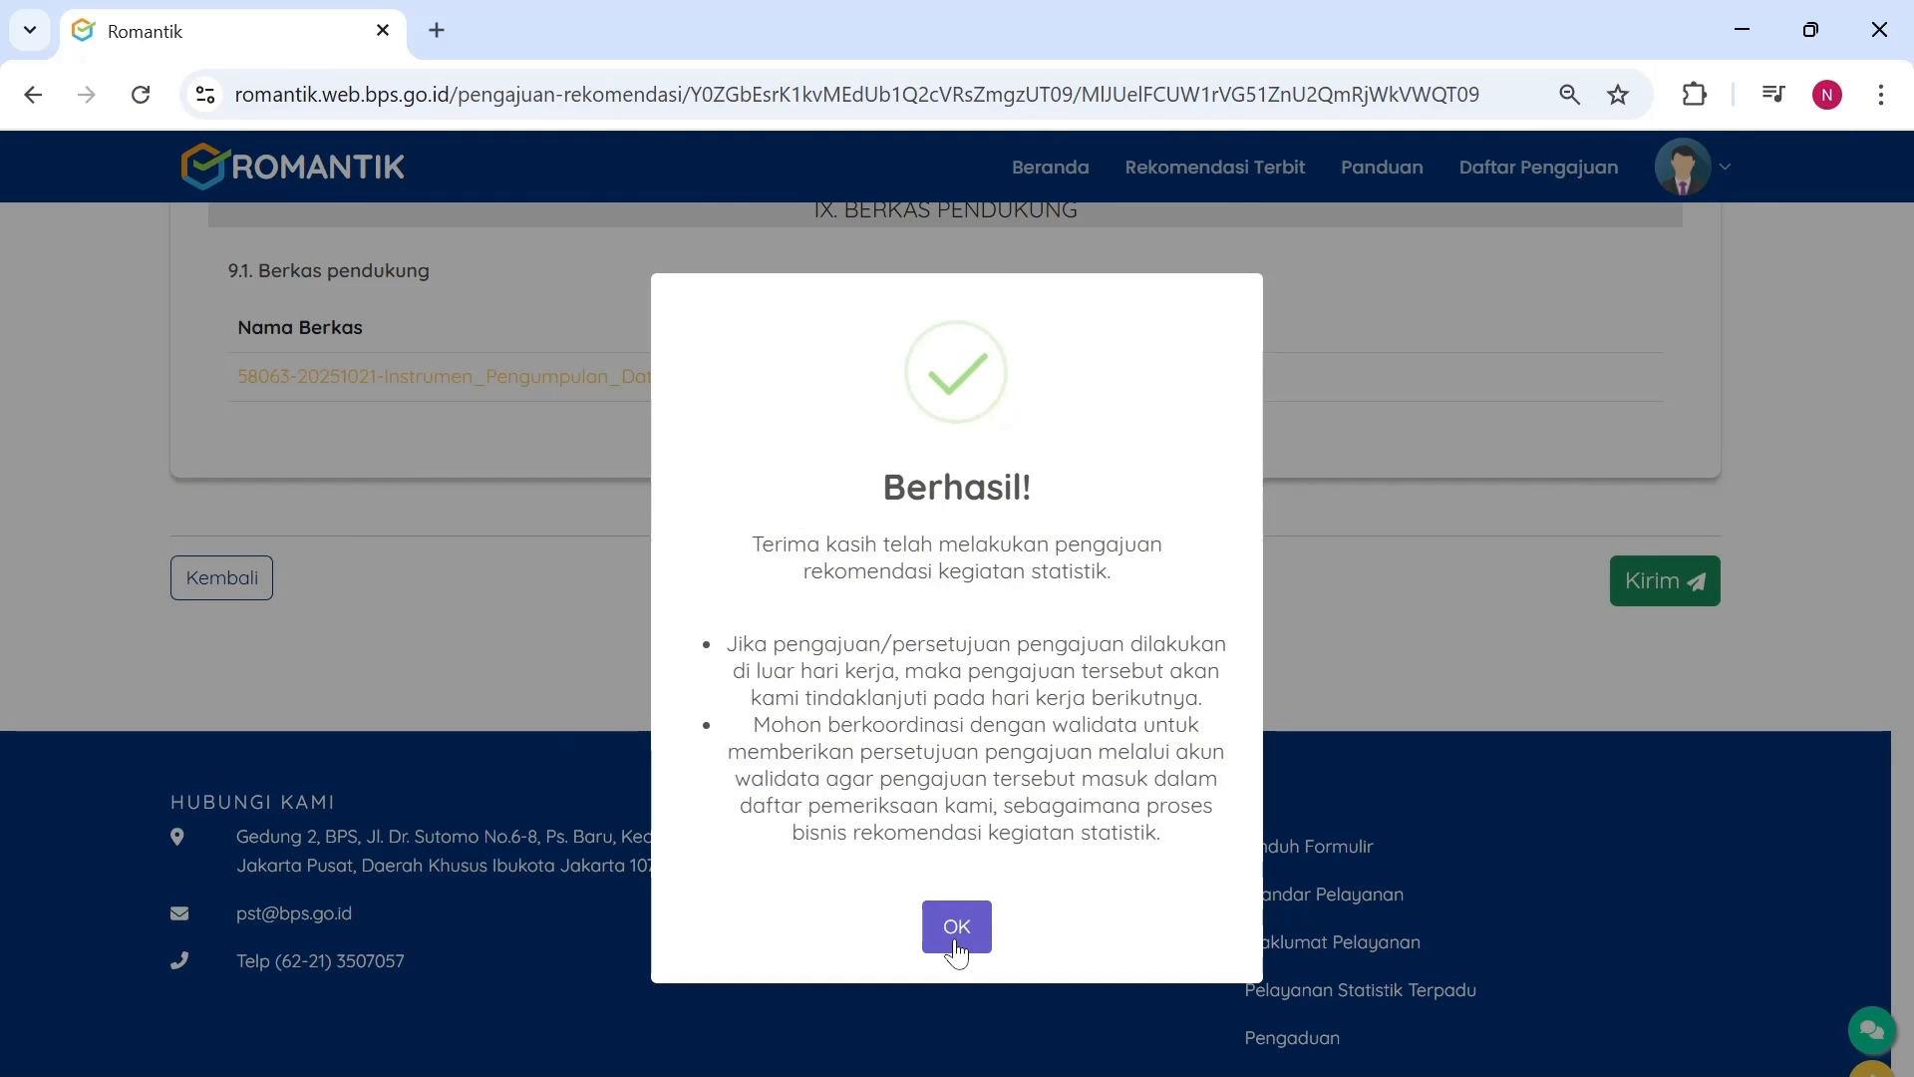
click(955, 937)
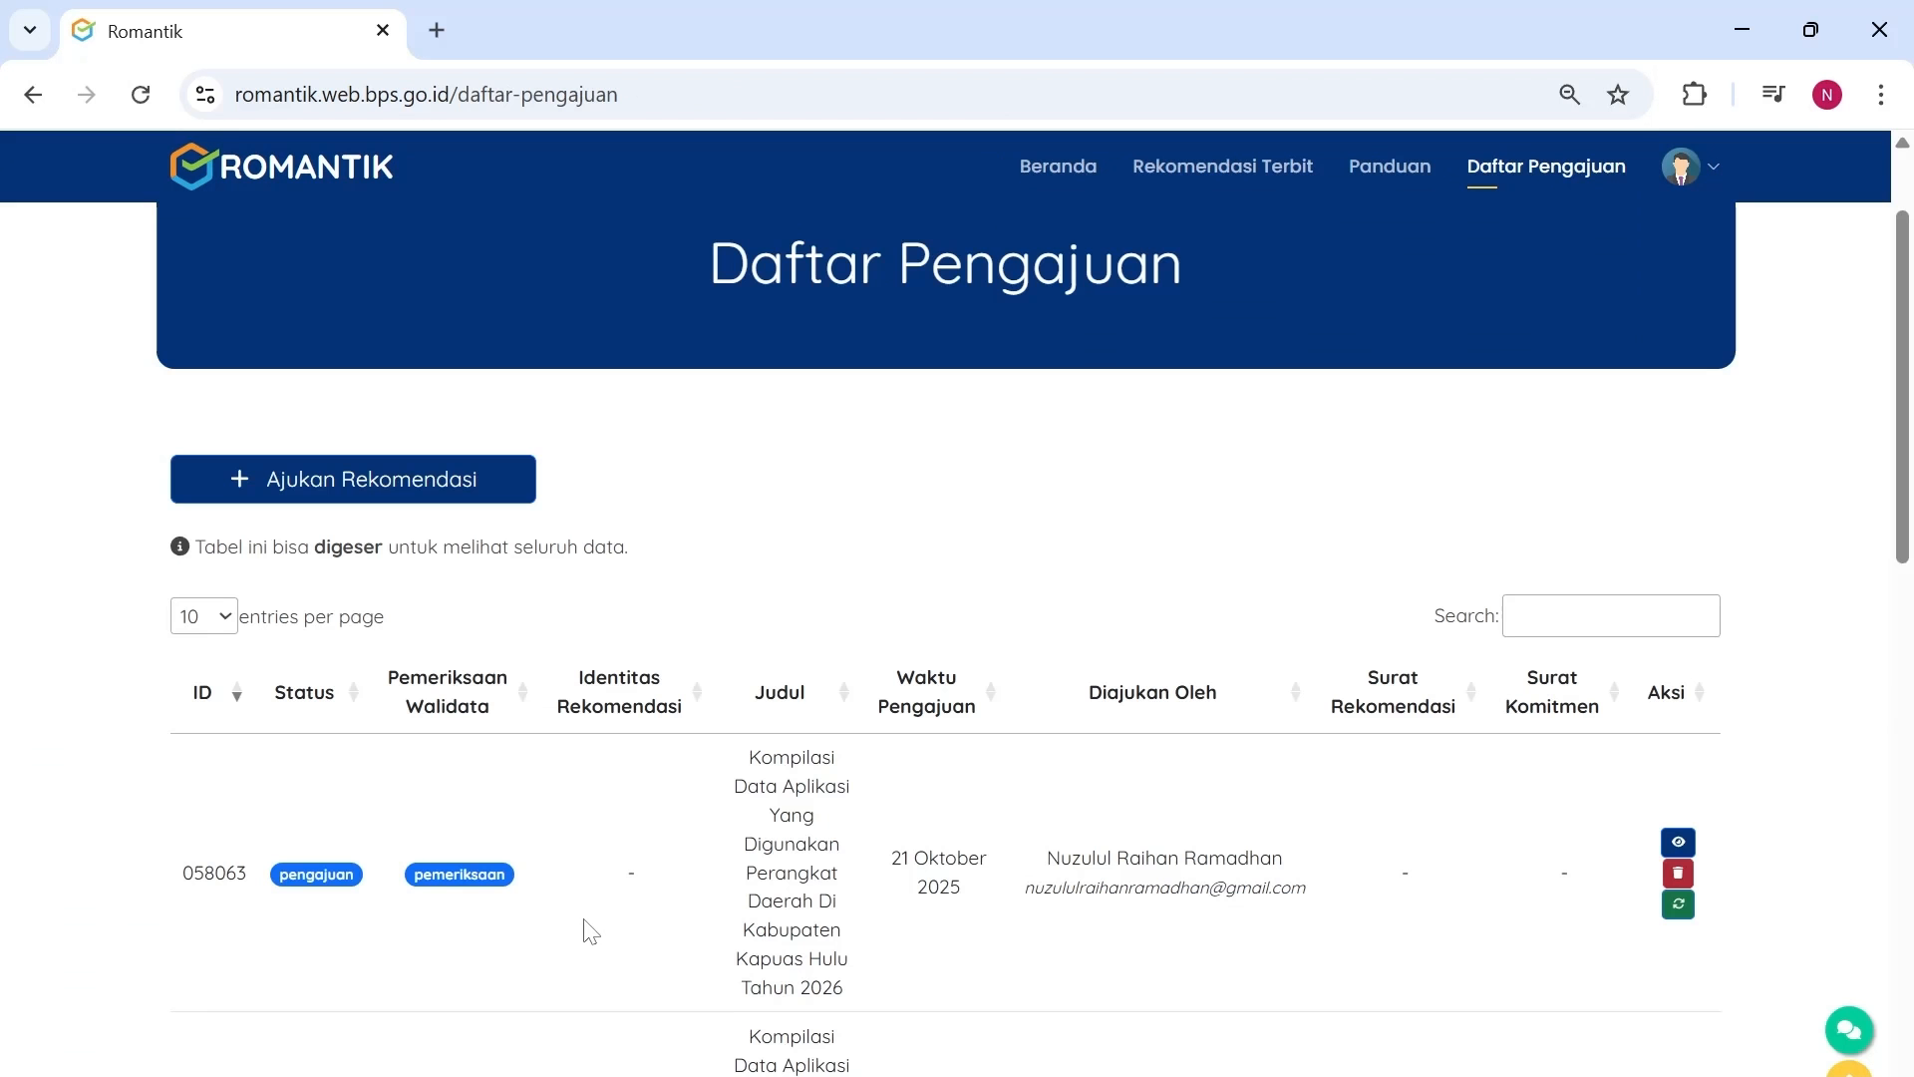